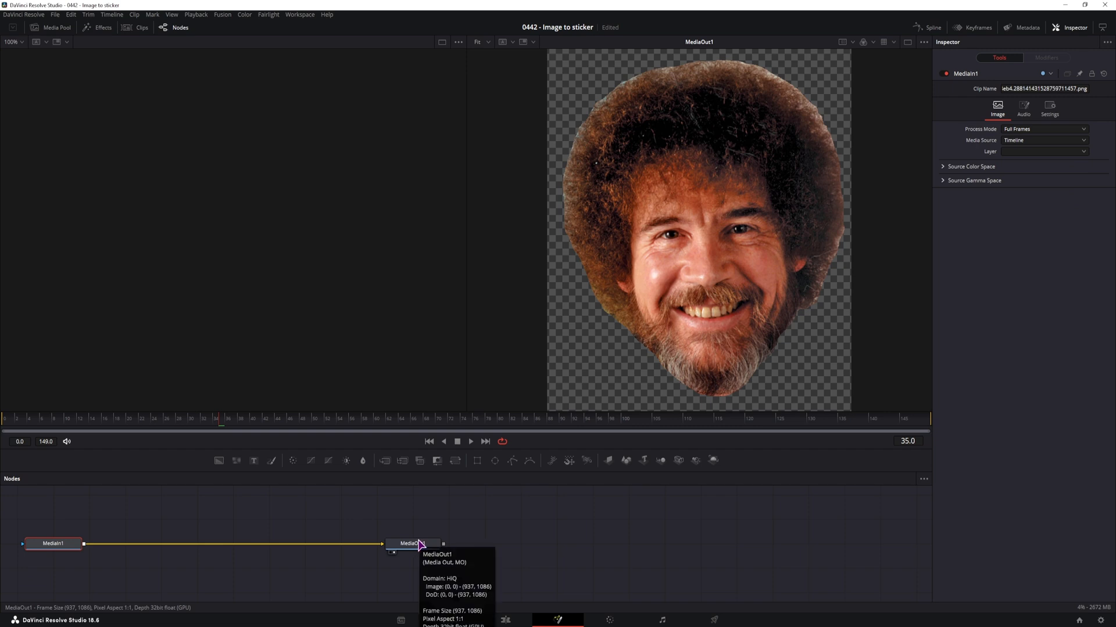
Add a Drop Shadow node after MediaIn1
click(69, 544)
key(shift+space)
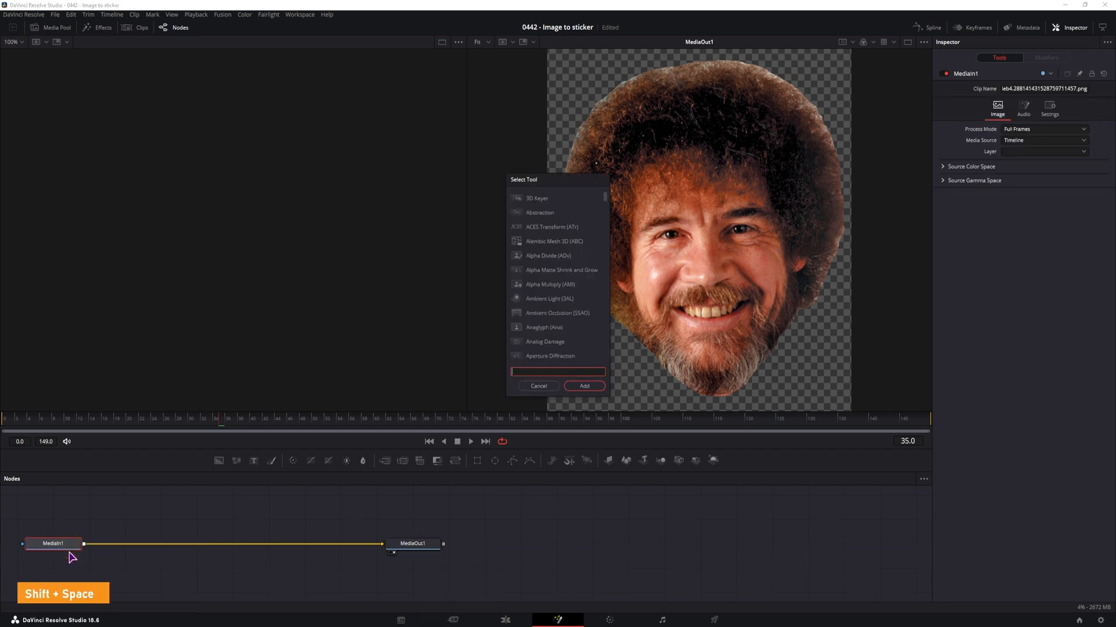
text(Drop Shadow)
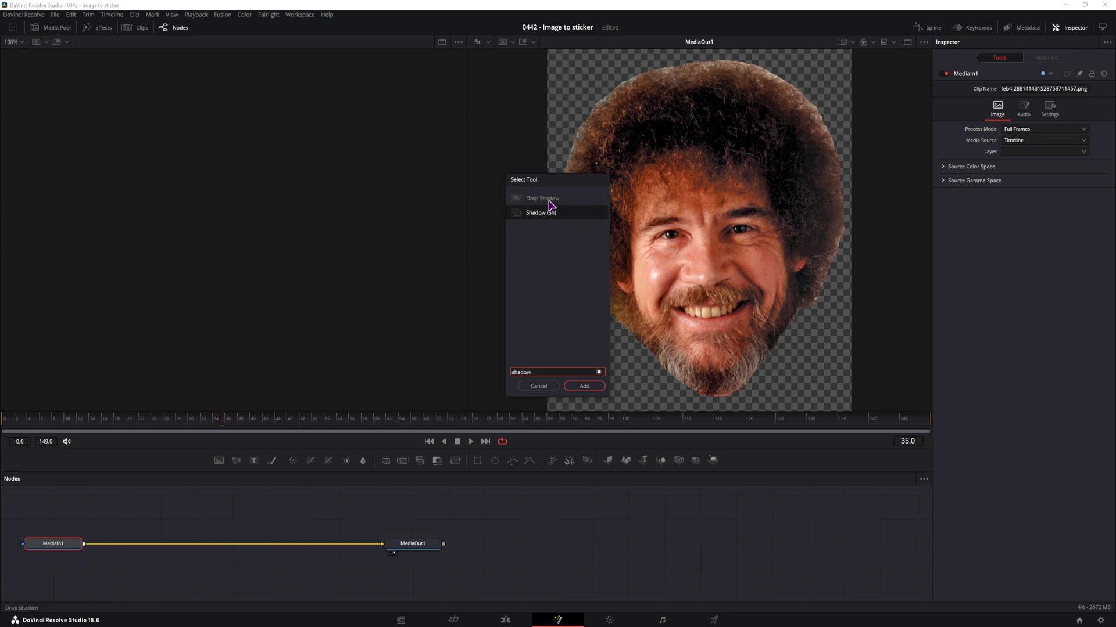
click(546, 201)
click(583, 385)
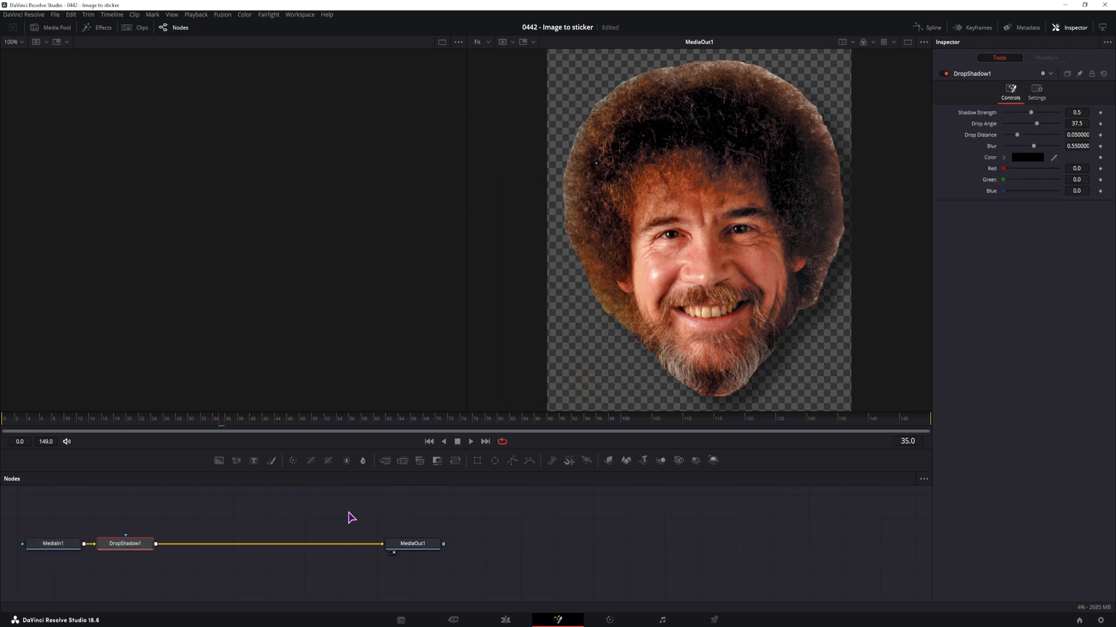
Set the drop shadow's color to red 0.748 and green 0.142, and detach its node from the chain
click(142, 544)
drag(1003, 169, 1044, 169)
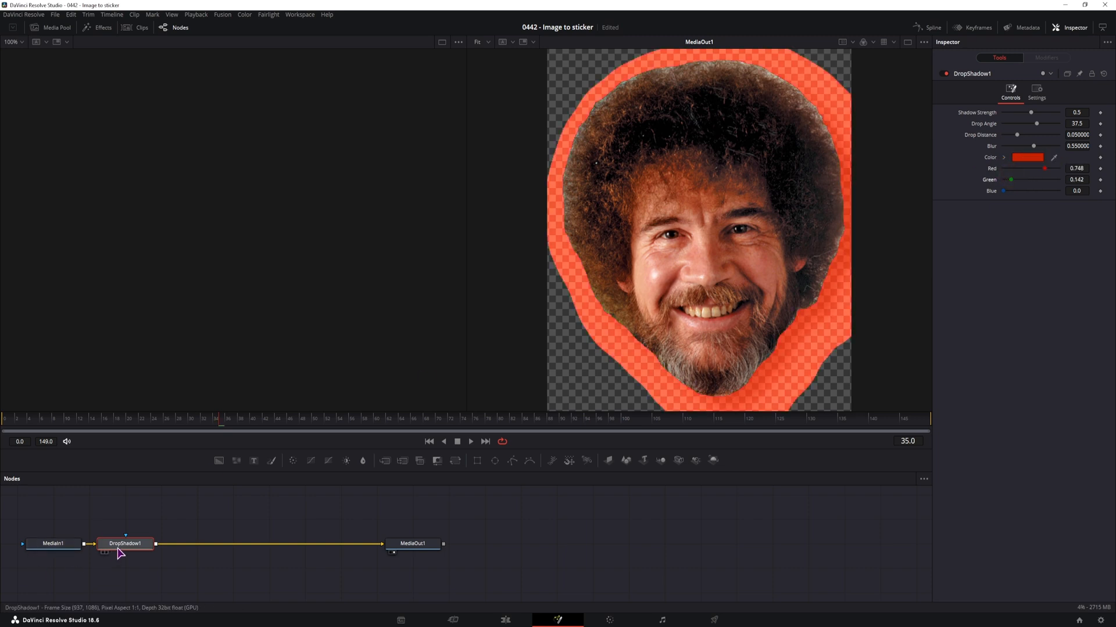
drag(123, 546, 130, 519)
Add a Shadow node between MediaIn1 and MediaOut1
click(74, 551)
key(shift+space)
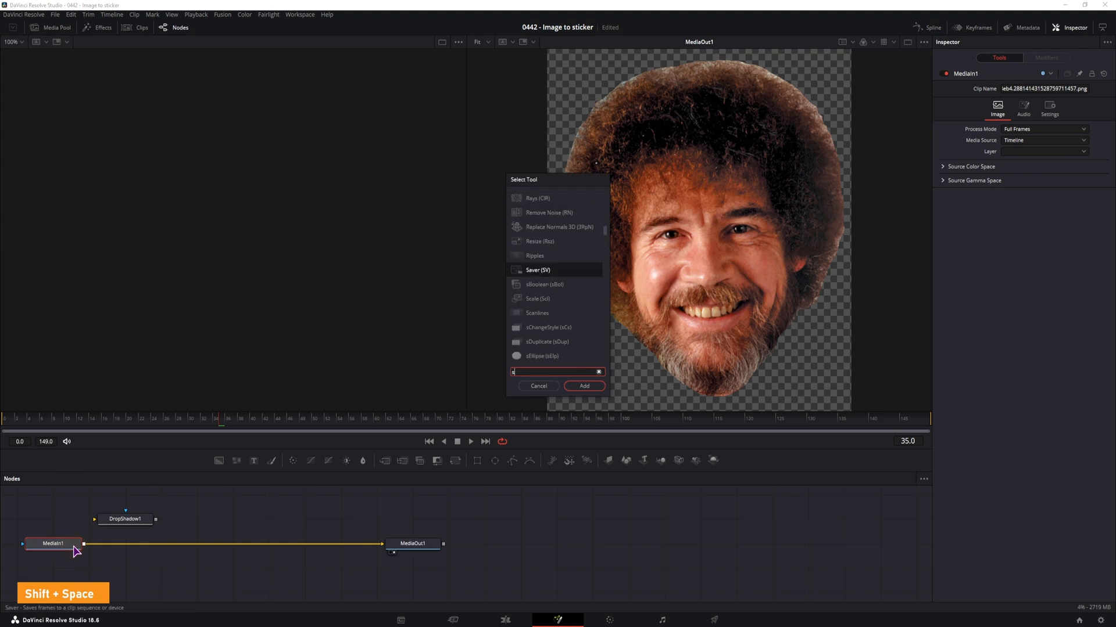
text(shadow)
click(547, 213)
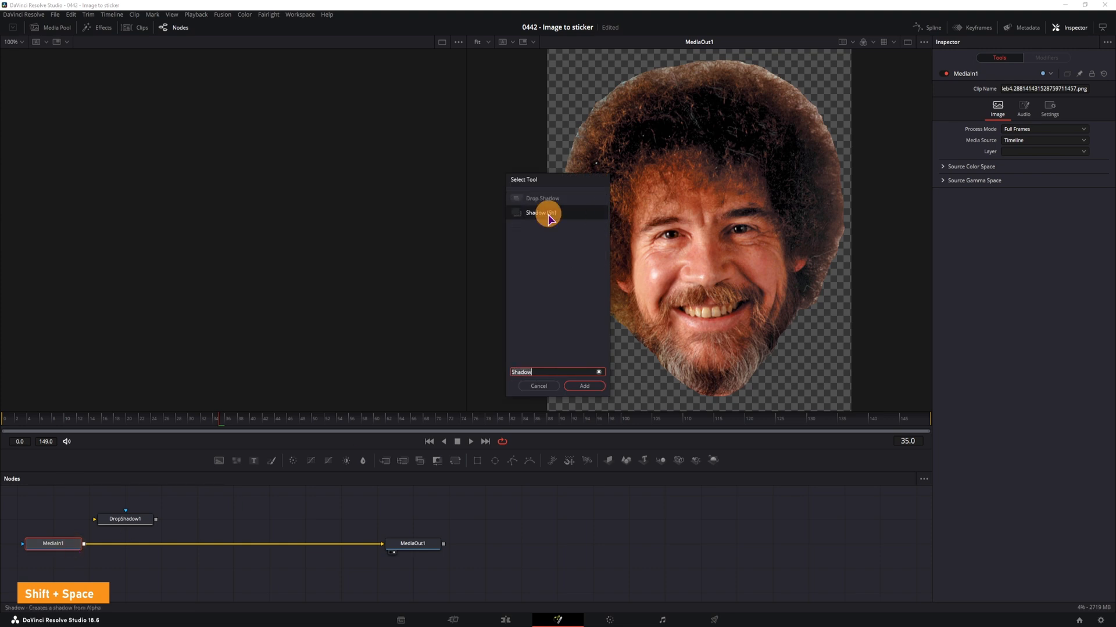
click(584, 386)
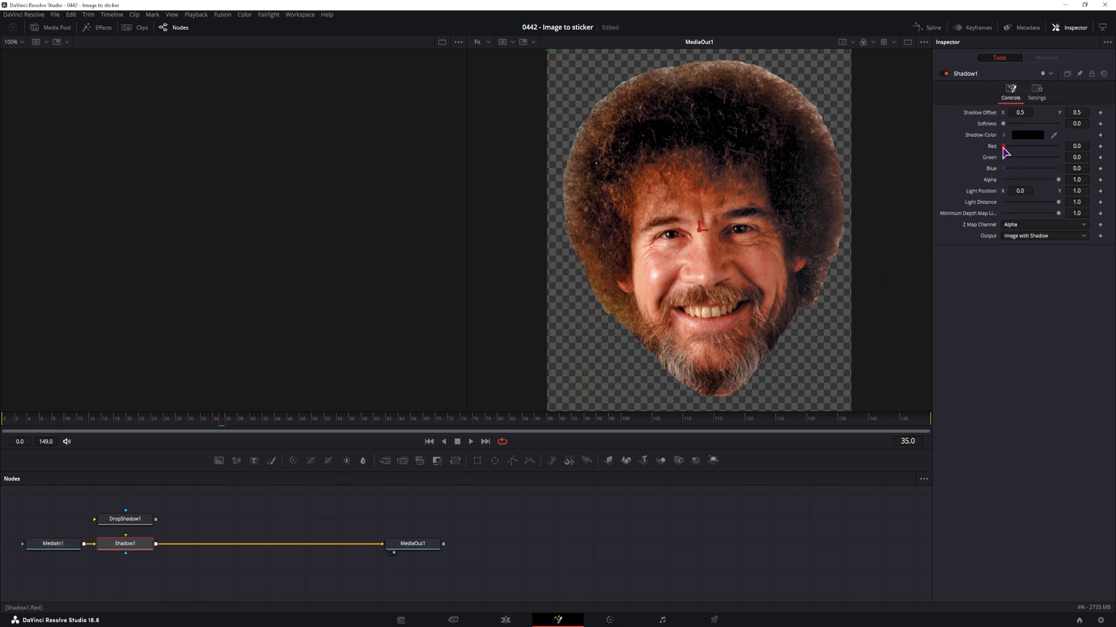
Set the Shadow node's color to red 1.0, green 0.701 and blue 0.299
drag(1004, 147, 1075, 157)
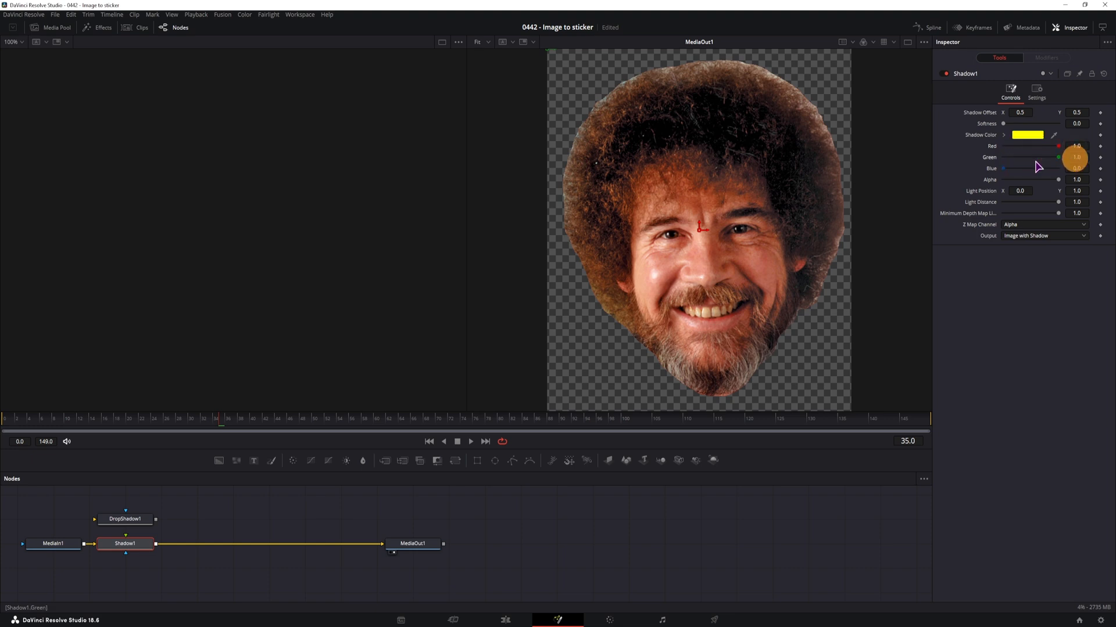
mouse_move(1003, 169)
mouse_down()
mouse_move(1075, 168)
mouse_move(1021, 169)
mouse_up()
drag(1058, 158, 1042, 158)
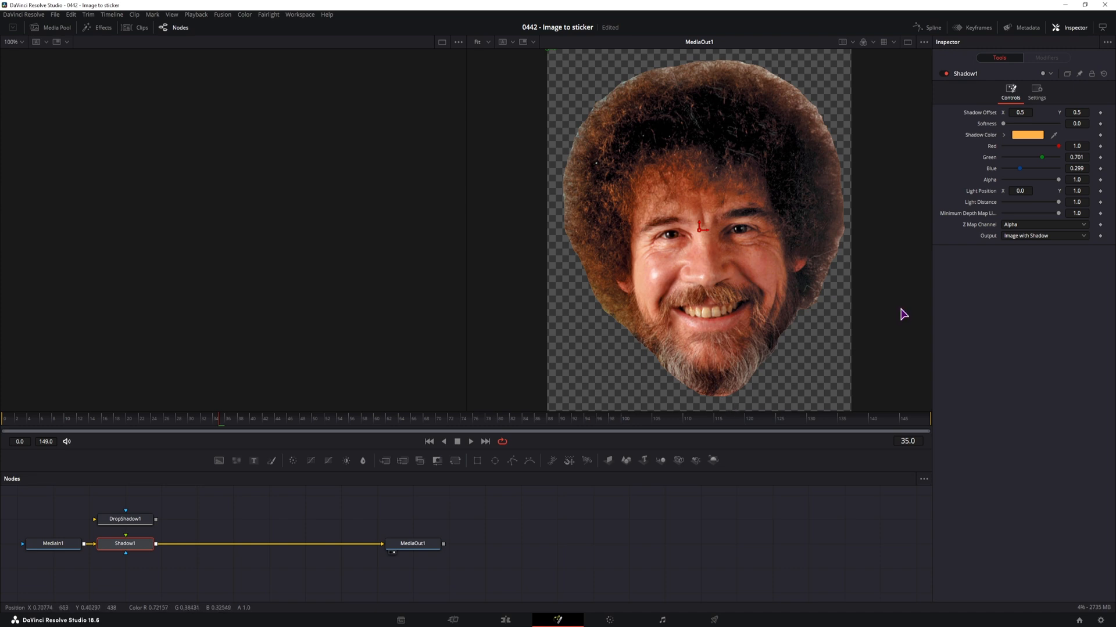
Set the Shadow node's Light Distance to 0.985 and its Shadow Offset to X 0.492, Y 0.507
drag(1080, 202, 1078, 201)
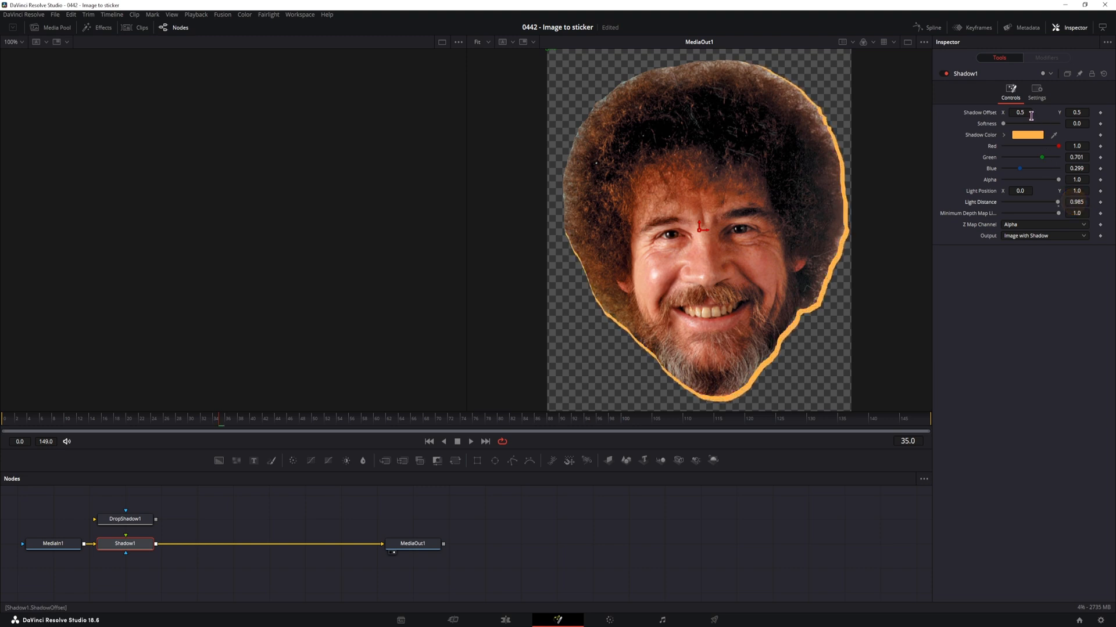
drag(1025, 113, 1078, 112)
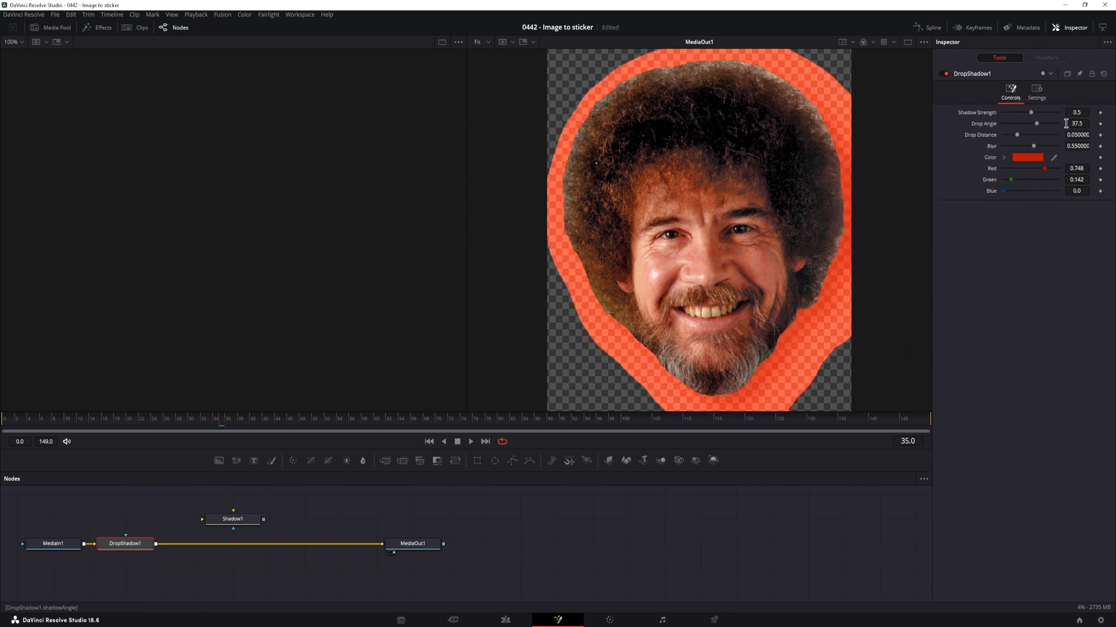
Turn the drop shadow into a tight white outline with angle -180, distance 0.0, strength 0.22 and blur 0.331
drag(1037, 124, 976, 135)
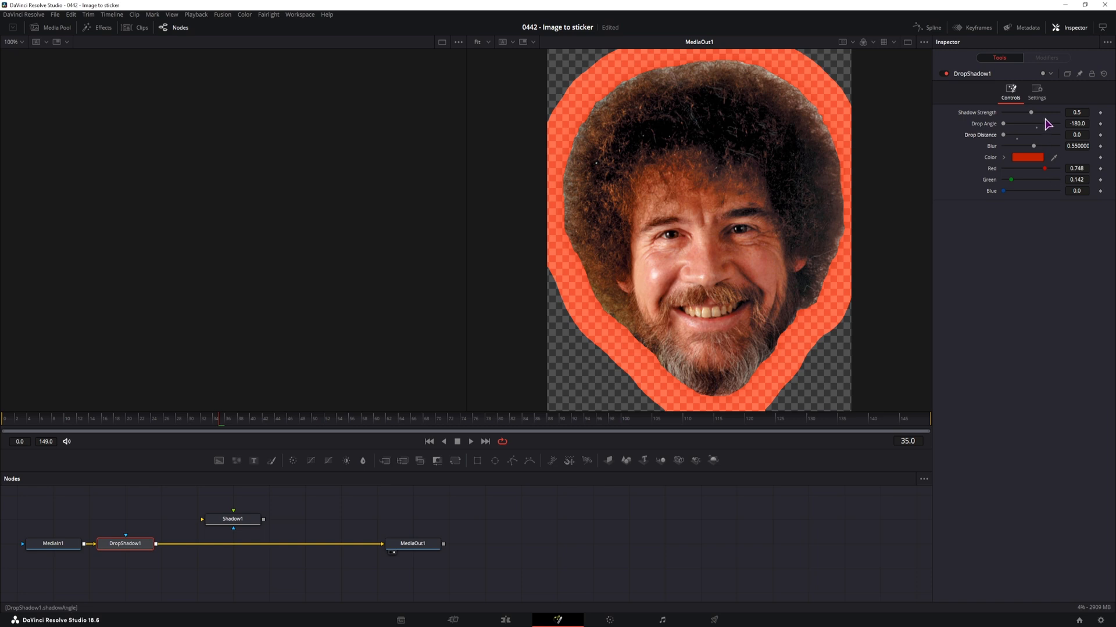
drag(1032, 114, 1018, 149)
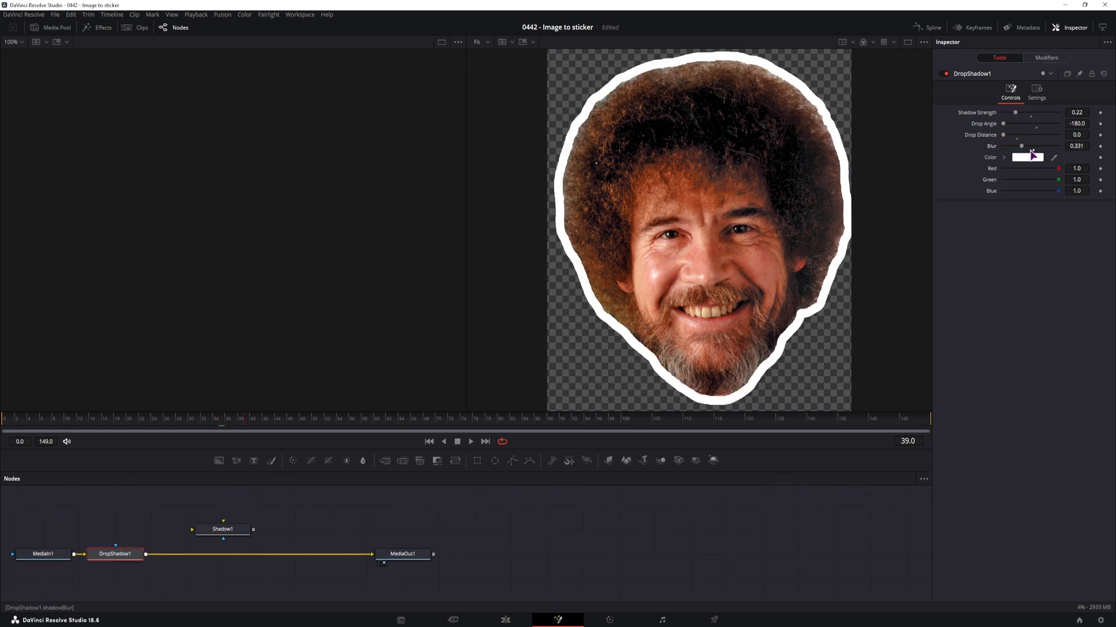
drag(1021, 149, 1015, 142)
Recolor the drop shadow outline by lowering its green and blue values
click(228, 529)
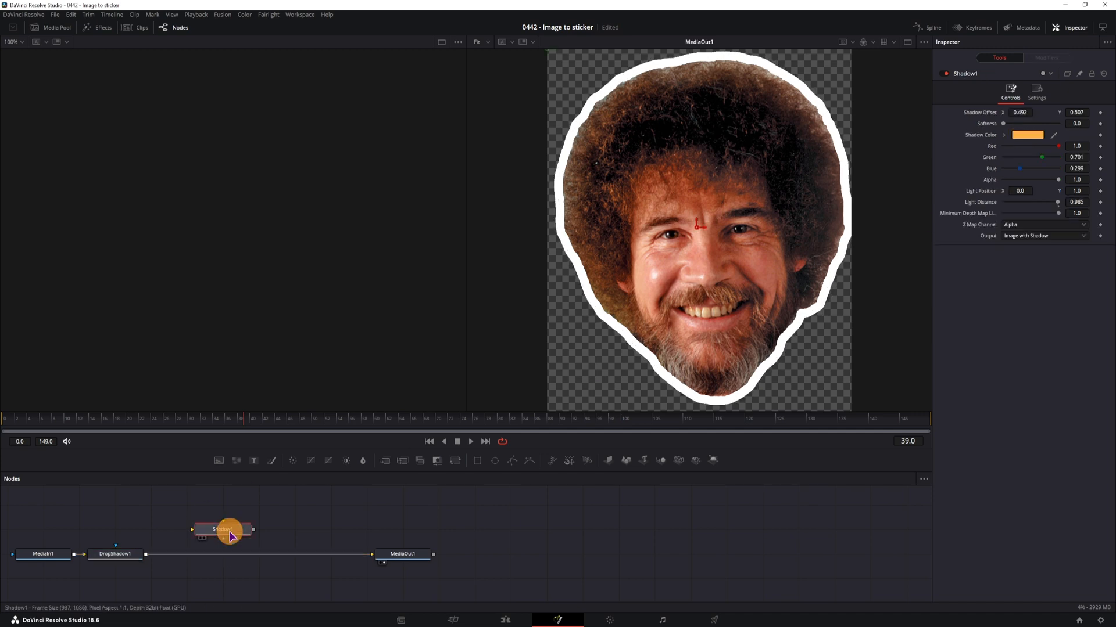
click(119, 555)
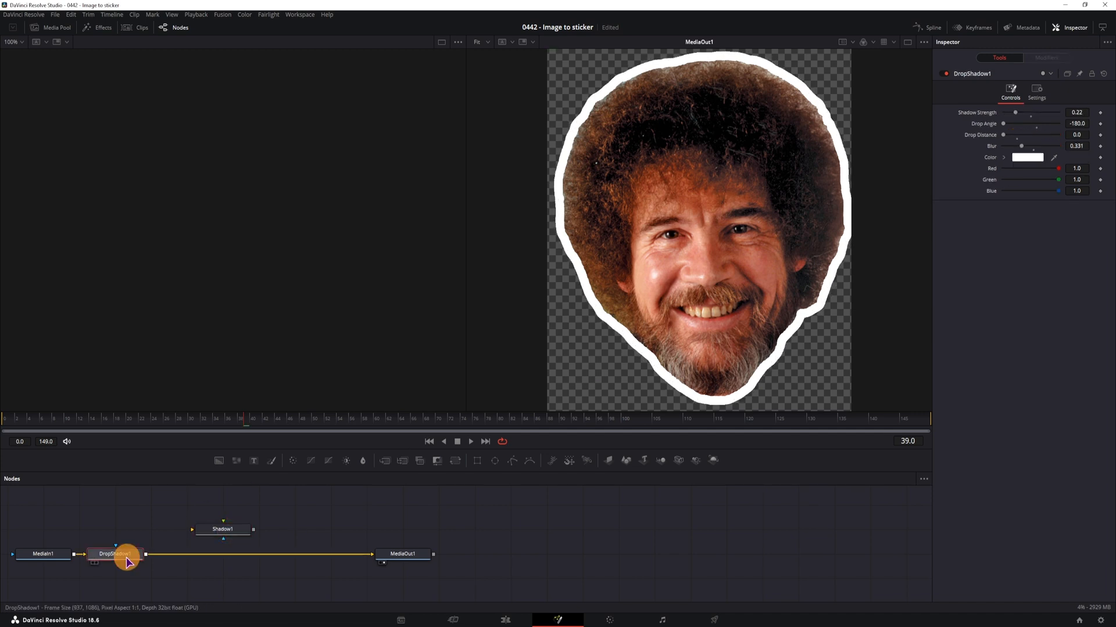
click(1059, 180)
drag(1059, 180, 1004, 193)
Swap Shadow1 into the chain in place of DropShadow1 and set its green to 0.52, blue to 0.079 and Light Distance to 0.974
drag(118, 554, 288, 507)
drag(230, 531, 121, 558)
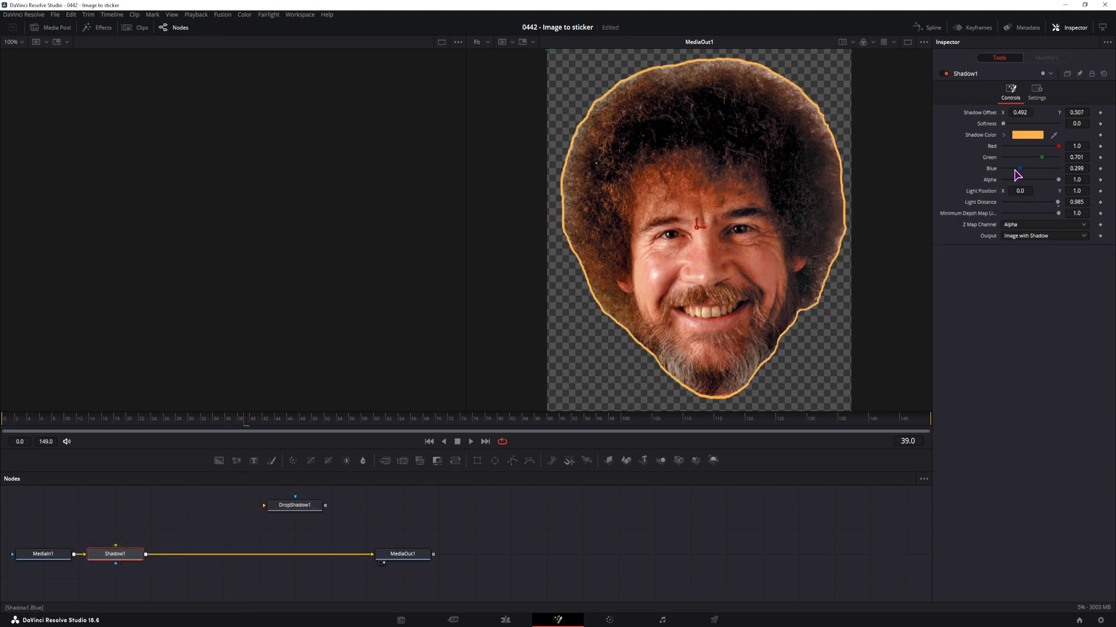
drag(1071, 201, 1071, 199)
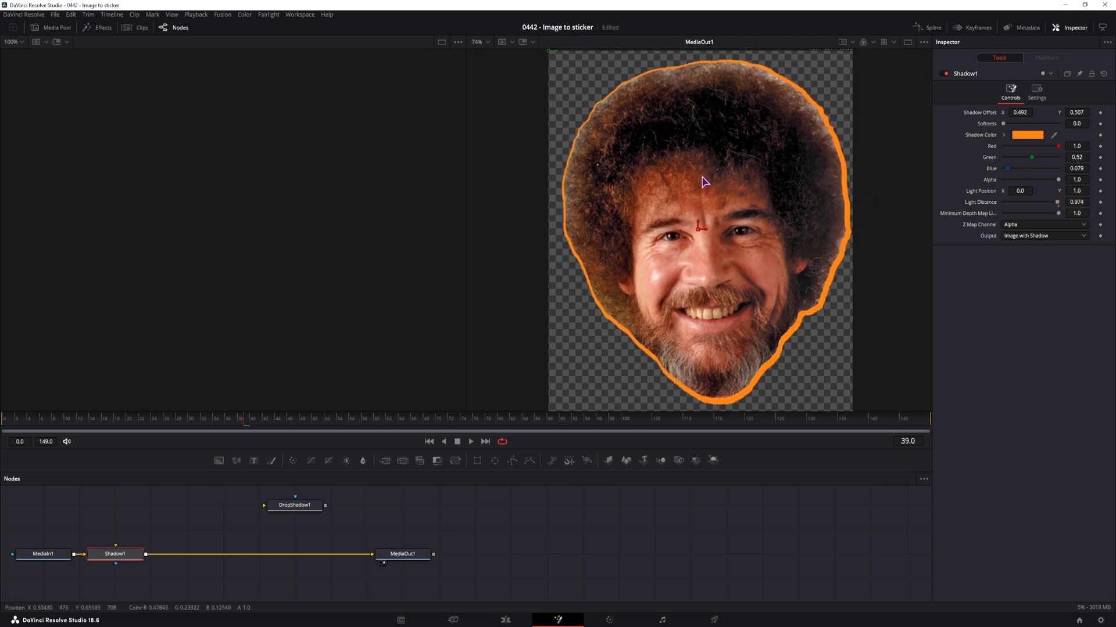
Move the shadow's light position to about the image centre, X 0.510, Y 0.496, and reset the Shadow Offset to its default
drag(702, 177, 734, 174)
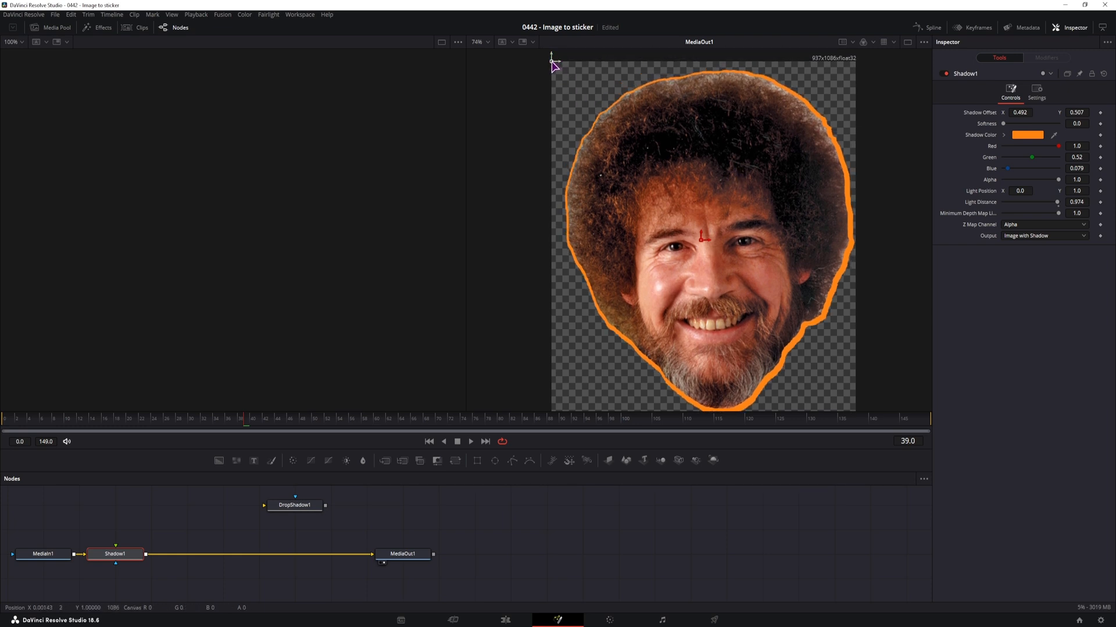
drag(552, 61, 707, 248)
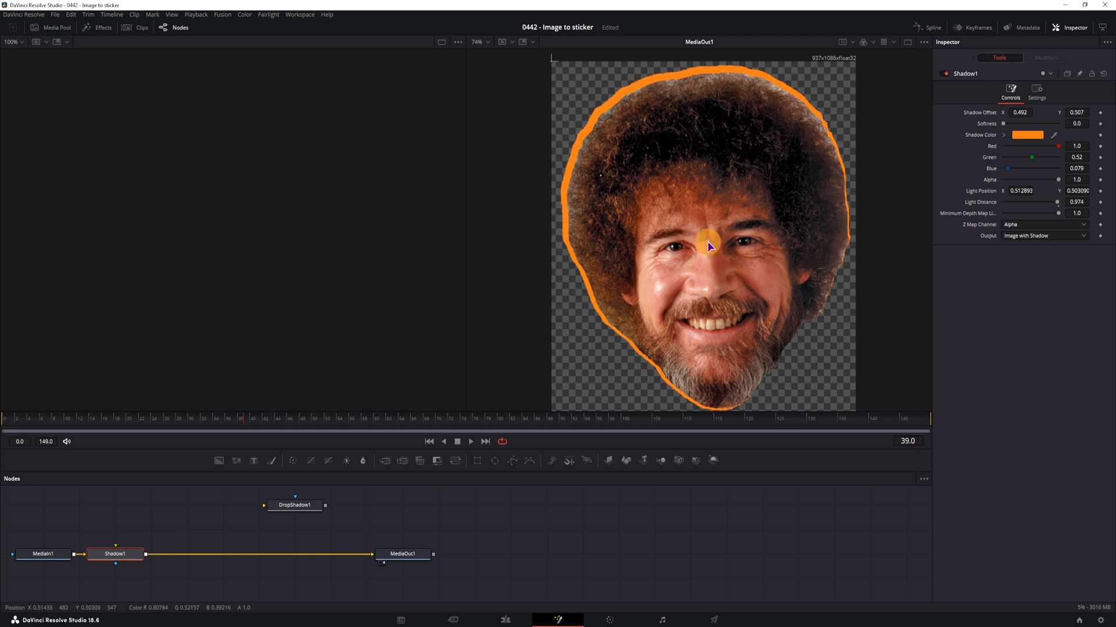
drag(708, 247, 706, 249)
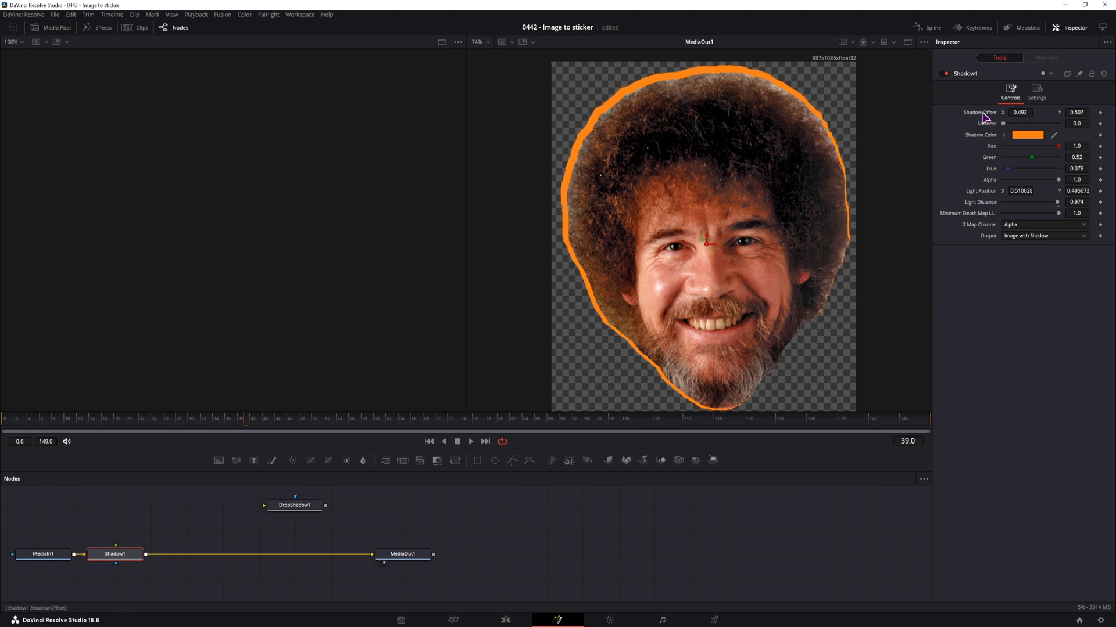
double_click(983, 113)
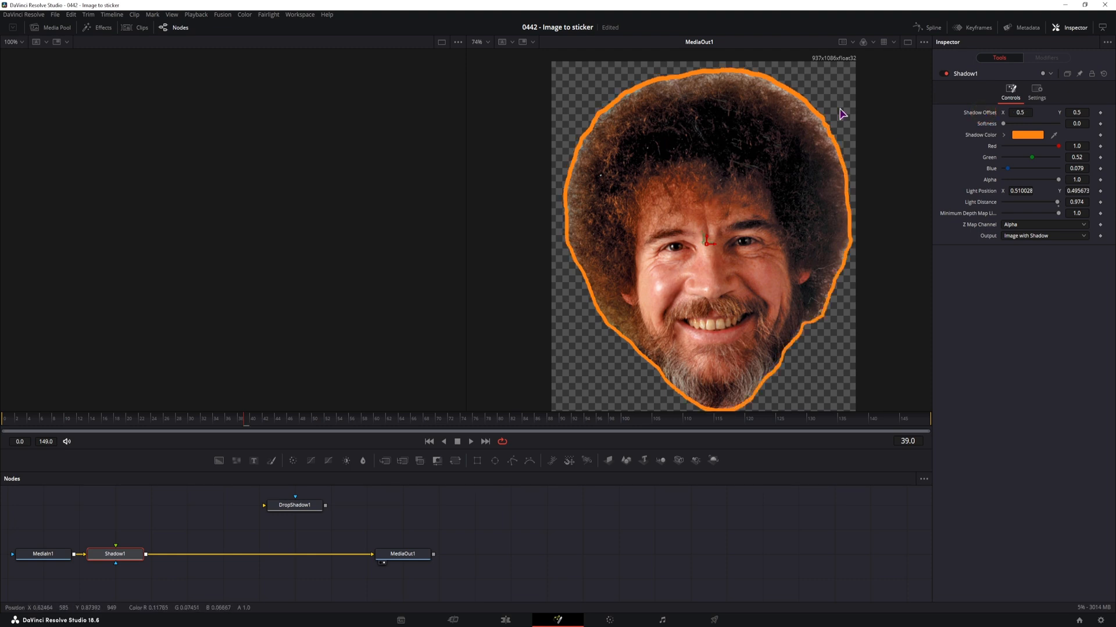
Even out the outline by setting Light Position Y to 0.498674 and Light Distance to 0.955
click(1080, 202)
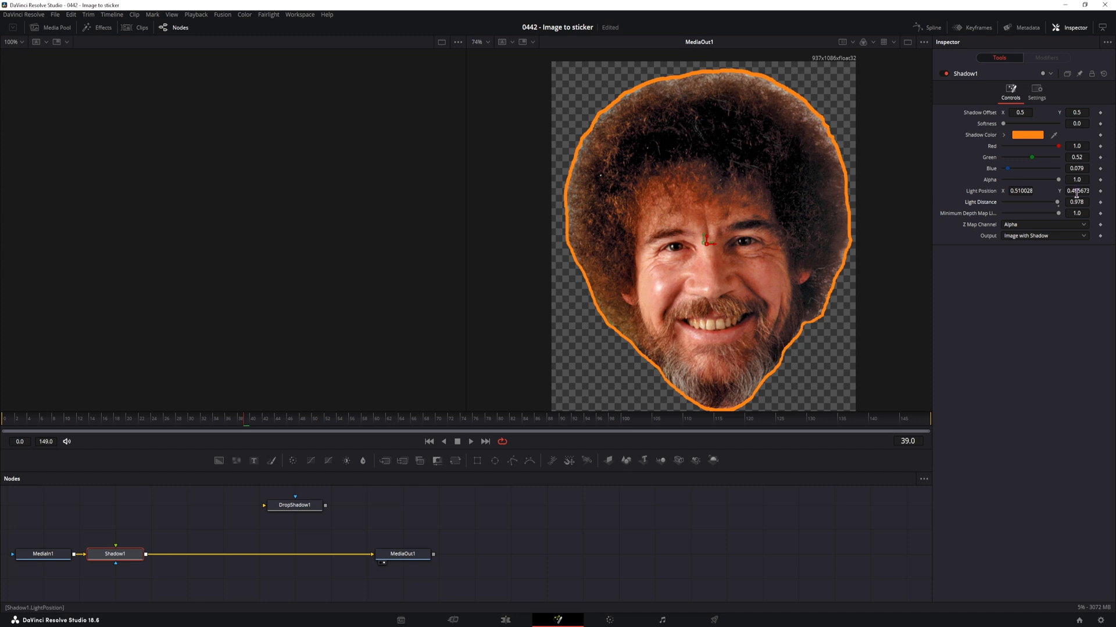
drag(1076, 193, 1098, 190)
click(688, 223)
drag(688, 224, 533, 211)
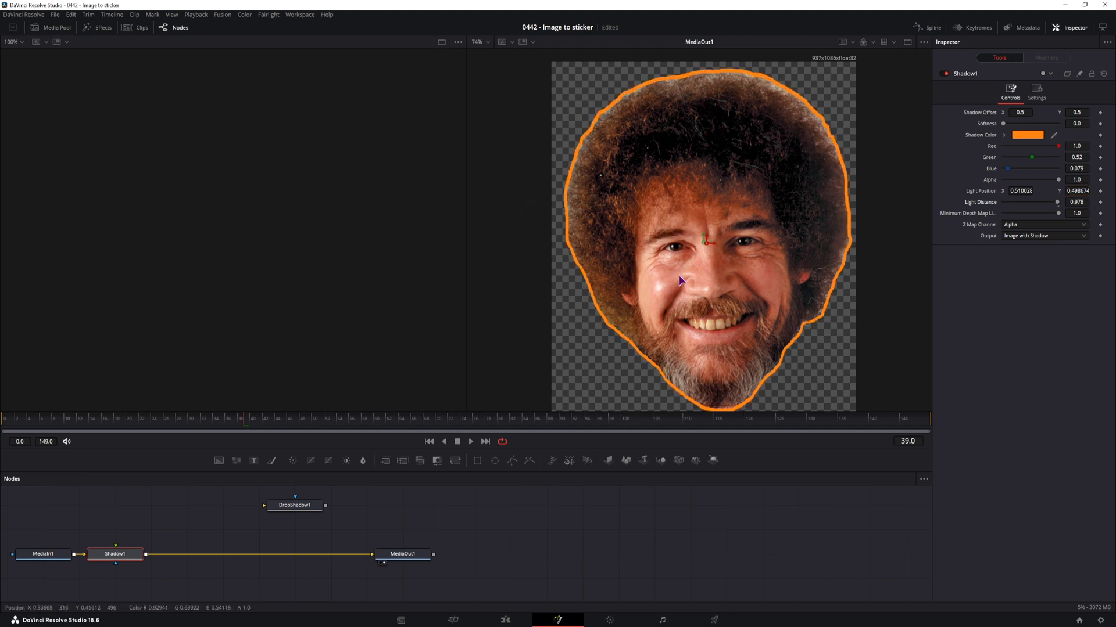
mouse_move(1079, 202)
mouse_down()
mouse_move(1086, 210)
mouse_move(1075, 209)
mouse_up()
Smooth the outline's edge by setting the shadow's Softness to 0.00401
click(1077, 122)
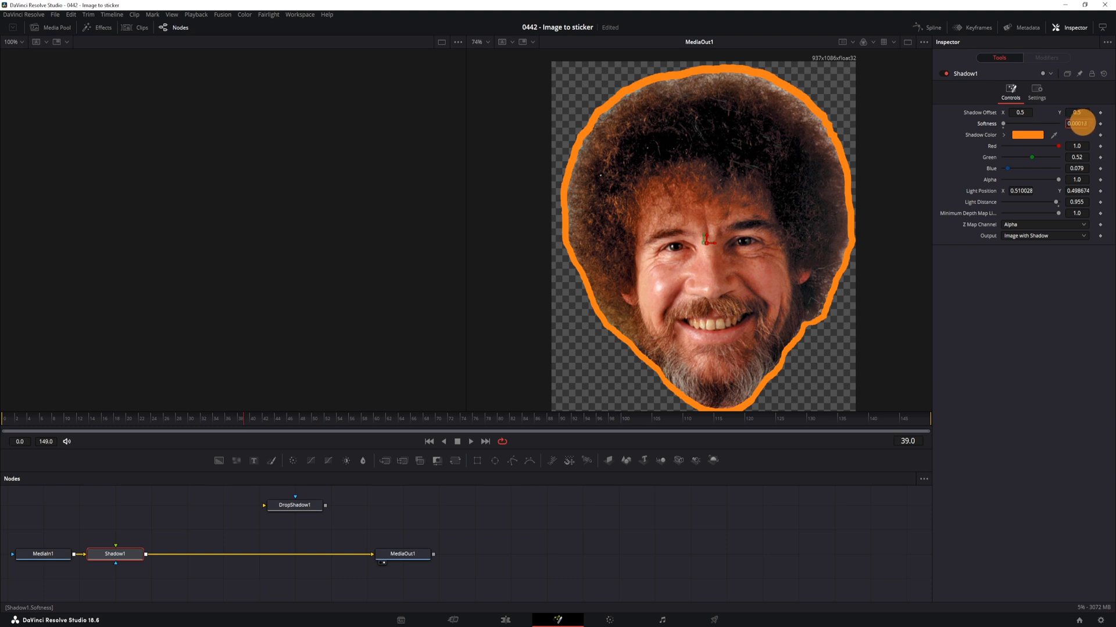
drag(1081, 123, 1096, 120)
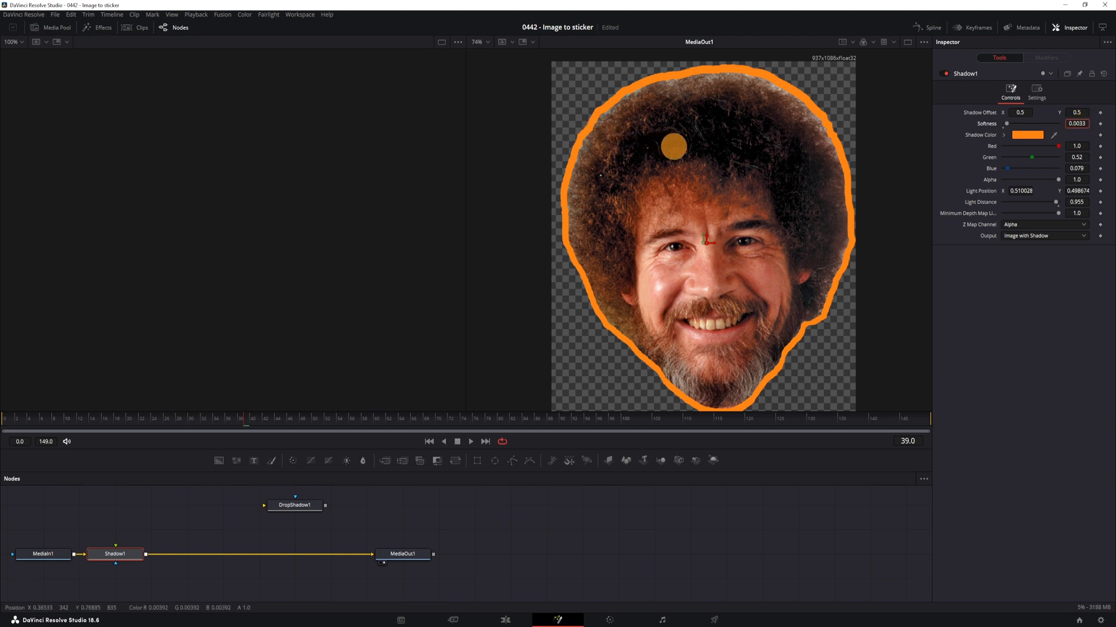
drag(674, 147, 706, 152)
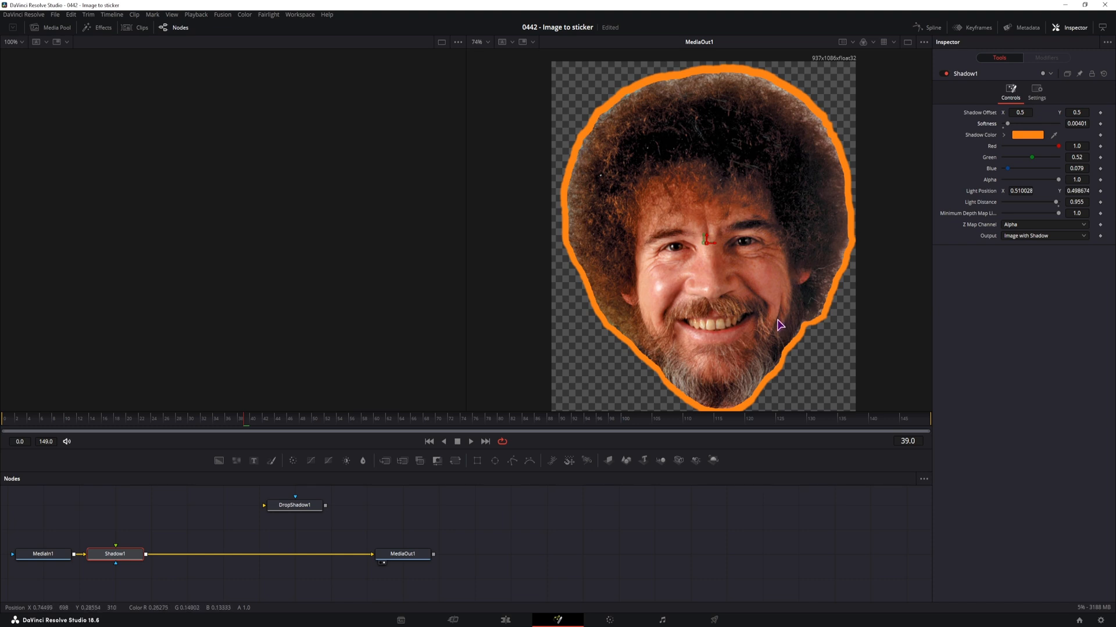
drag(778, 320, 776, 300)
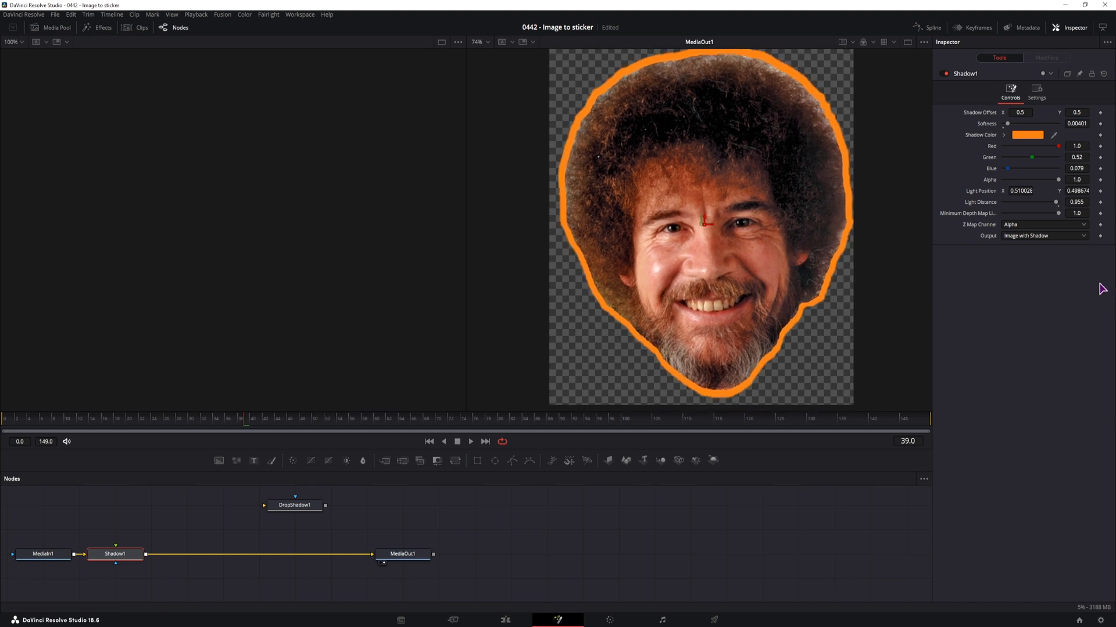
Thicken the outline by setting Light Distance to 0.881, and check it against the image's edges
drag(1079, 203, 575, 202)
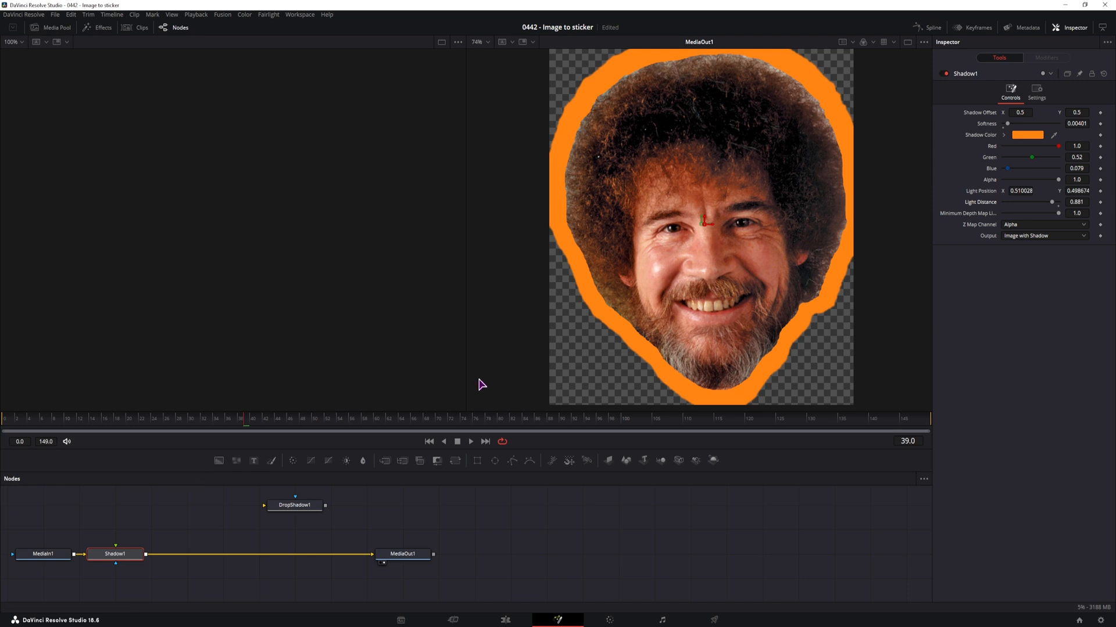
scroll(779, 174, up, 4)
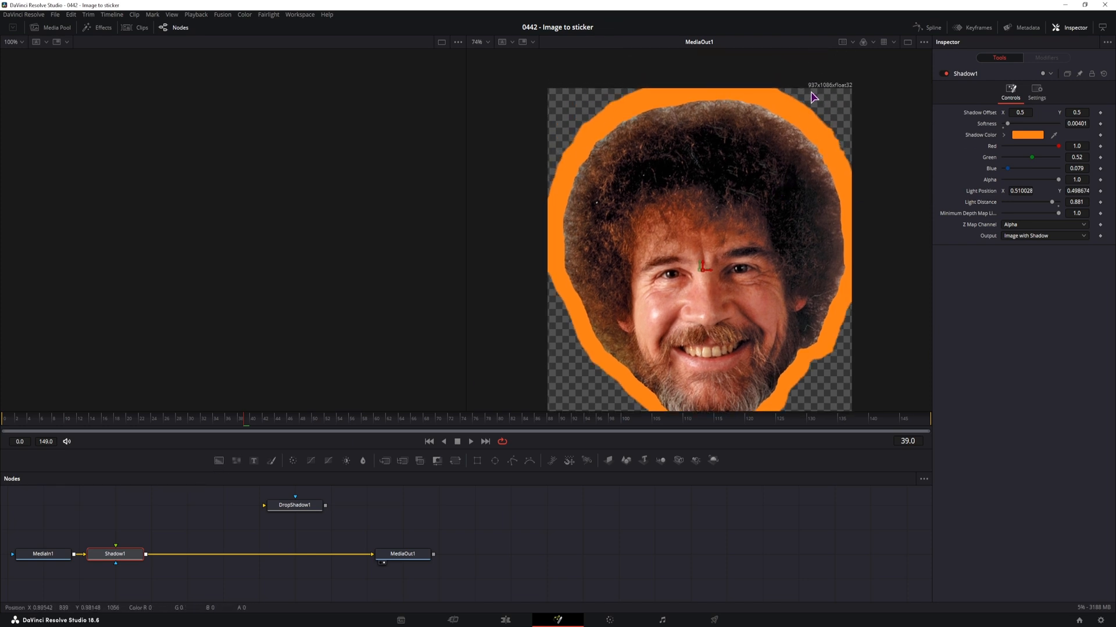
scroll(738, 226, down, 4)
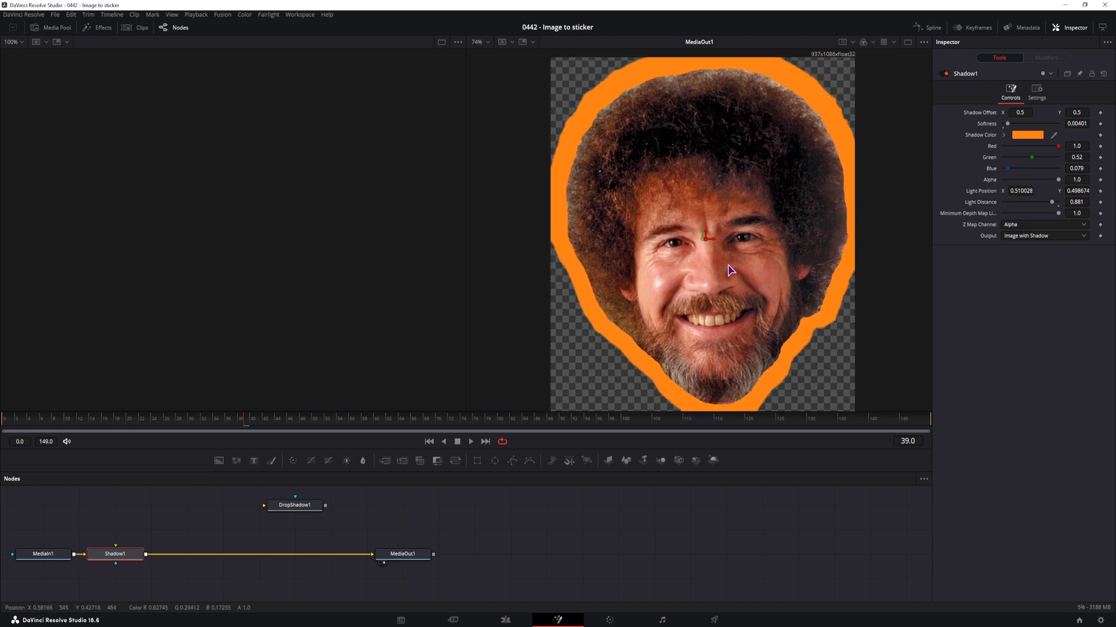
Merge a new Background node with the Shadow output, and swap the merge inputs so the outlined head sits over the background
click(215, 460)
drag(215, 461, 144, 554)
drag(367, 581, 297, 559)
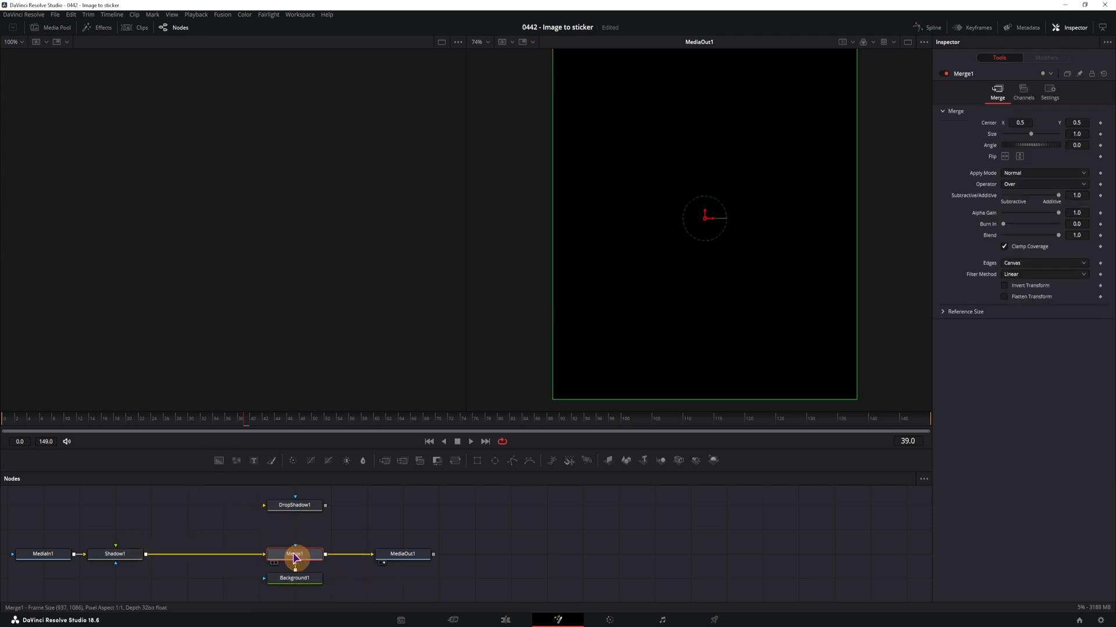
key(ctrl+t)
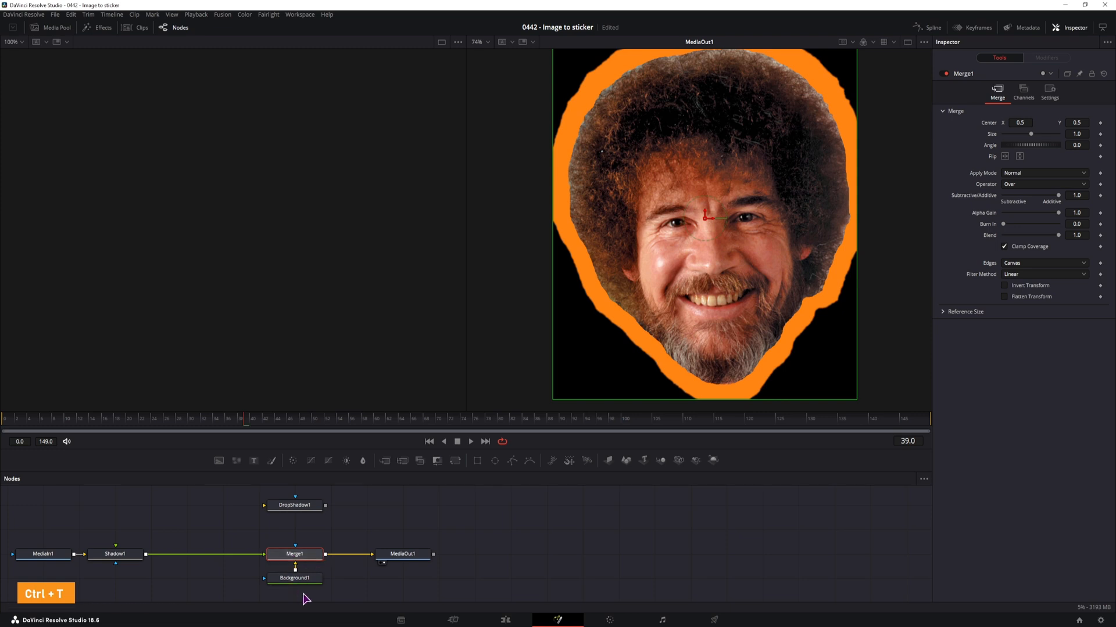
click(411, 555)
Turn off Auto Resolution for the Background node and set its image size to 1920 wide by 1080 high
click(308, 582)
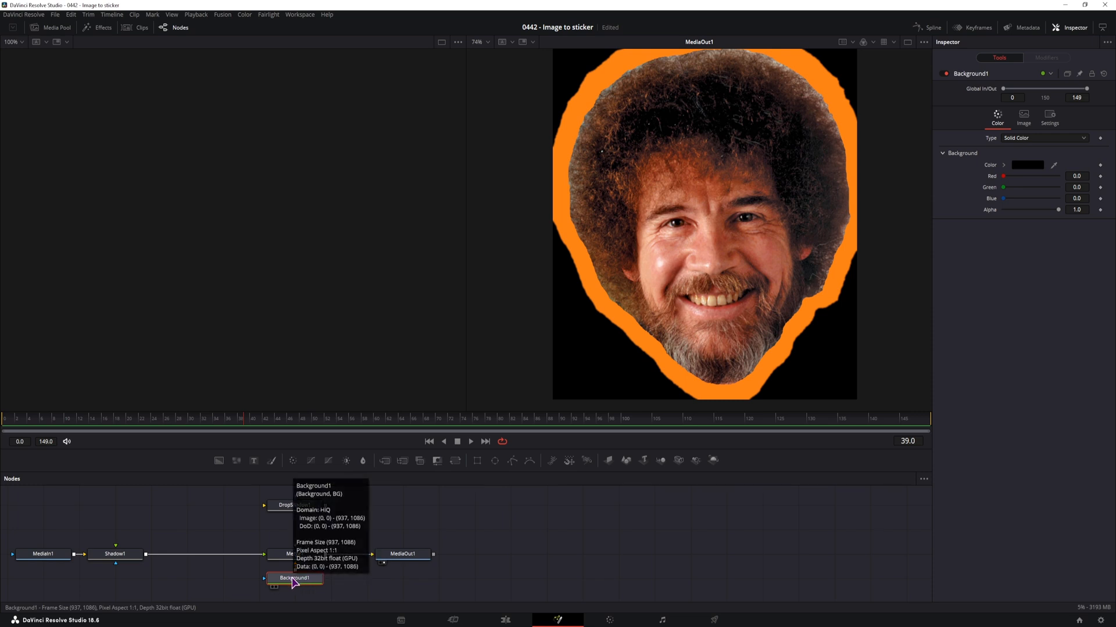
click(1024, 122)
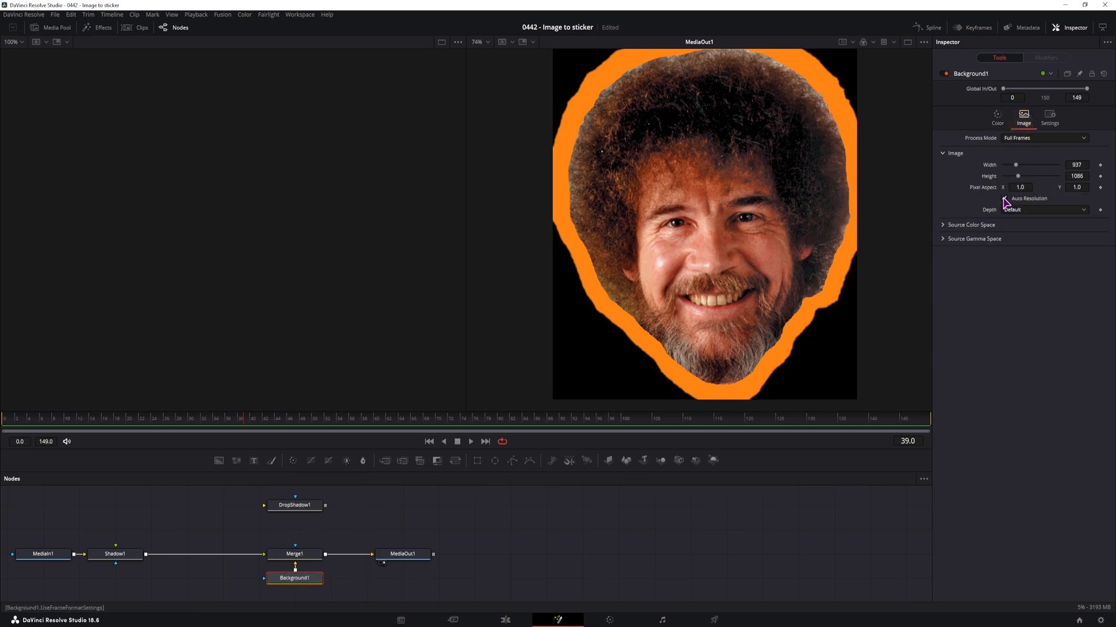
click(1005, 198)
click(1083, 165)
click(1083, 175)
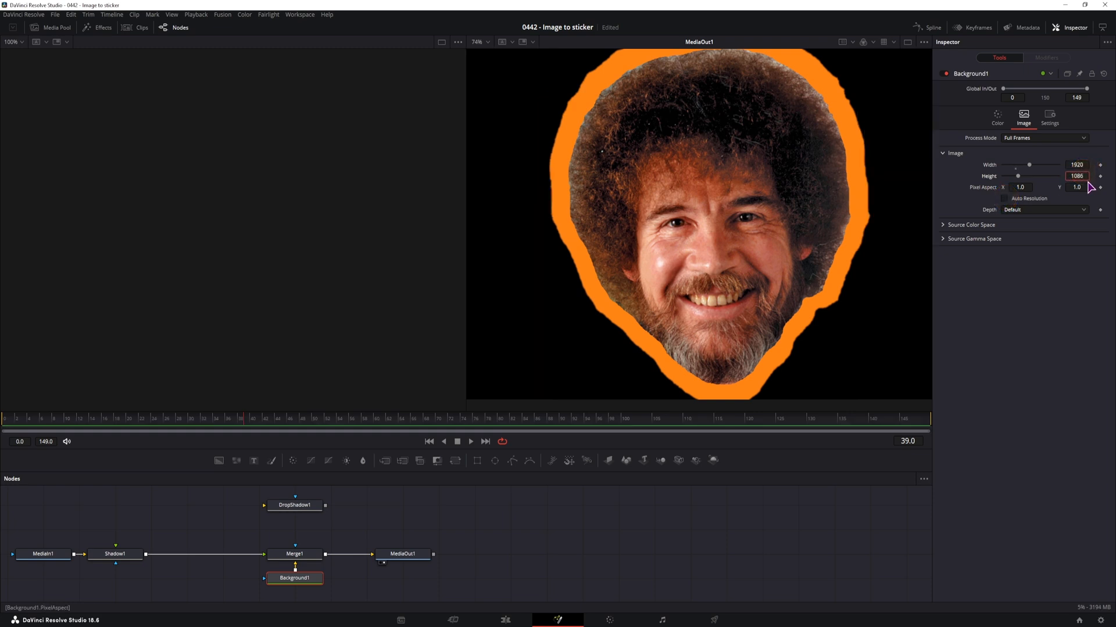
key(Return)
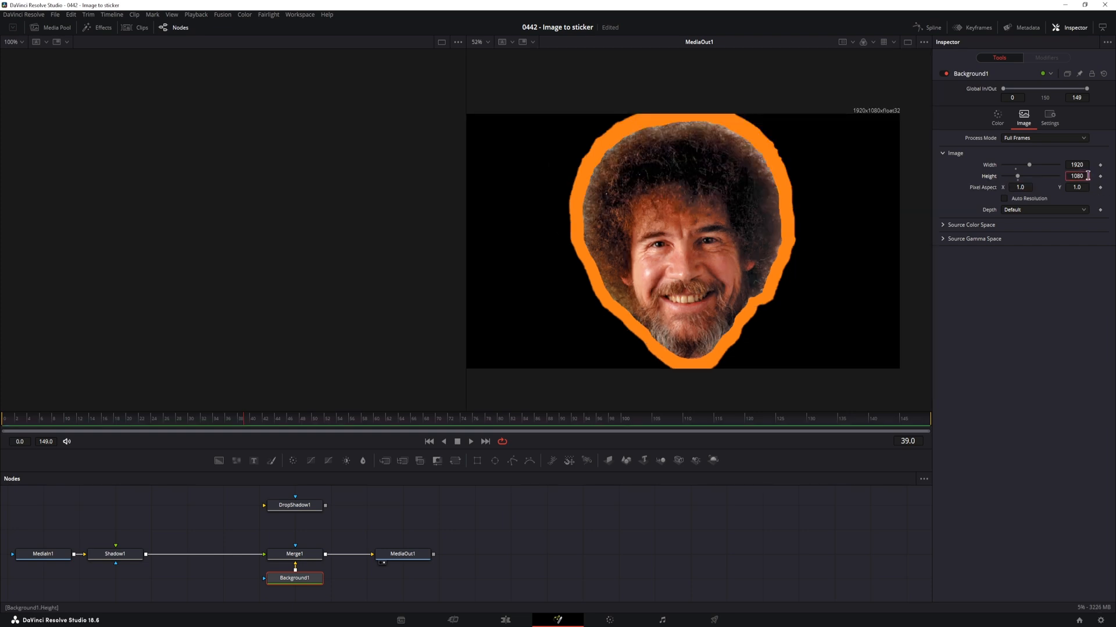
Try a 1920 height for the background canvas, and try reducing the head's size in Merge1
click(1076, 175)
click(1074, 176)
key(BackSpace)
click(1046, 377)
key(Tab)
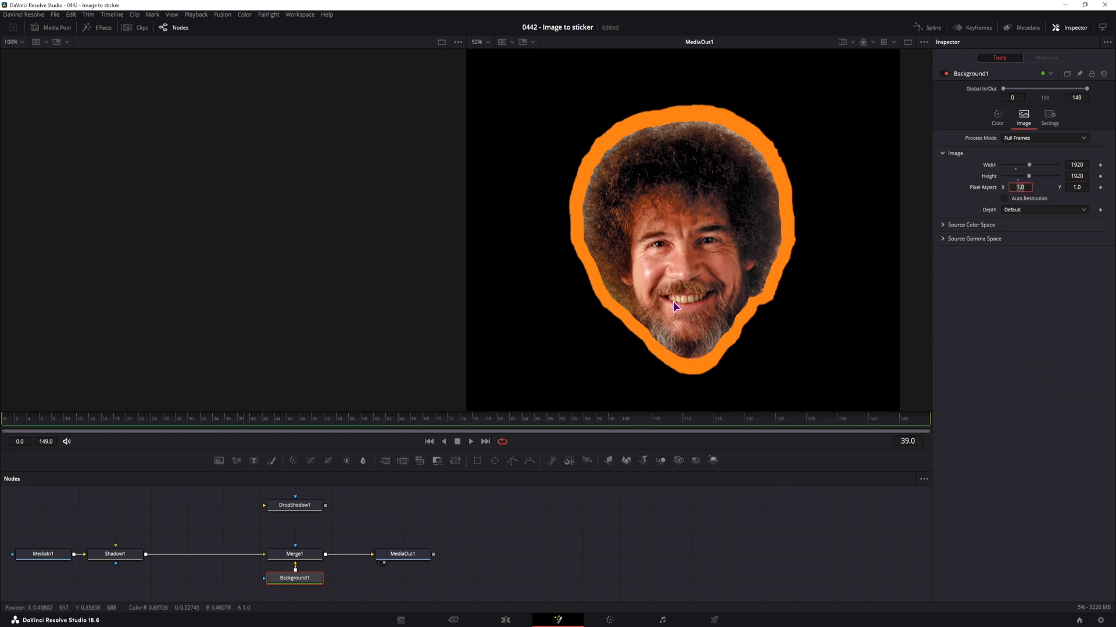
click(675, 305)
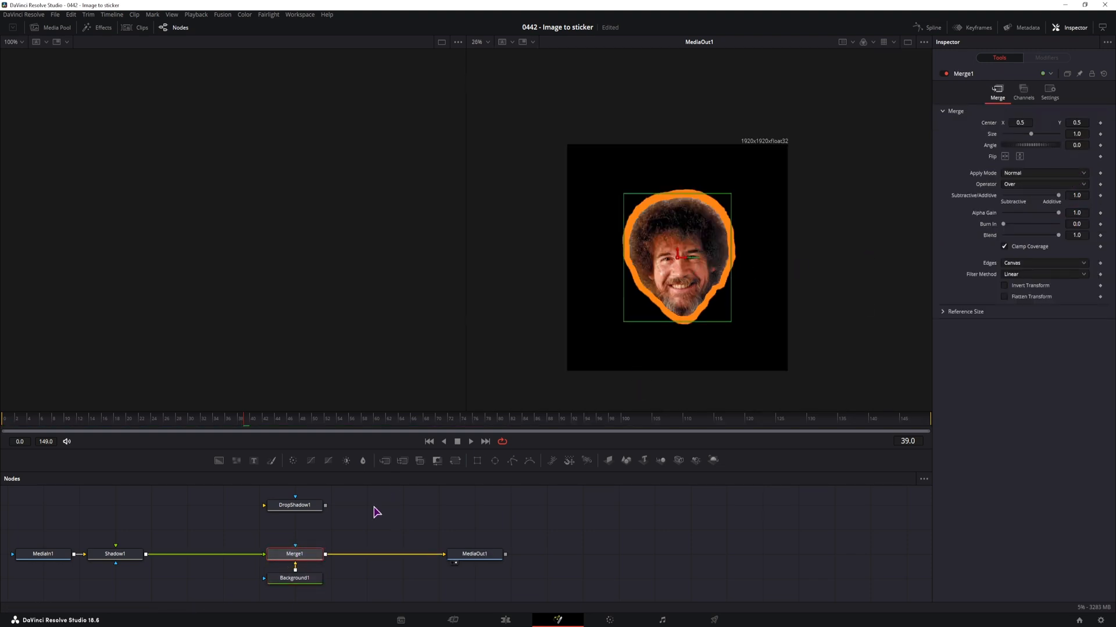
drag(1077, 134, 870, 182)
Set the Background node's height to 1080
click(303, 578)
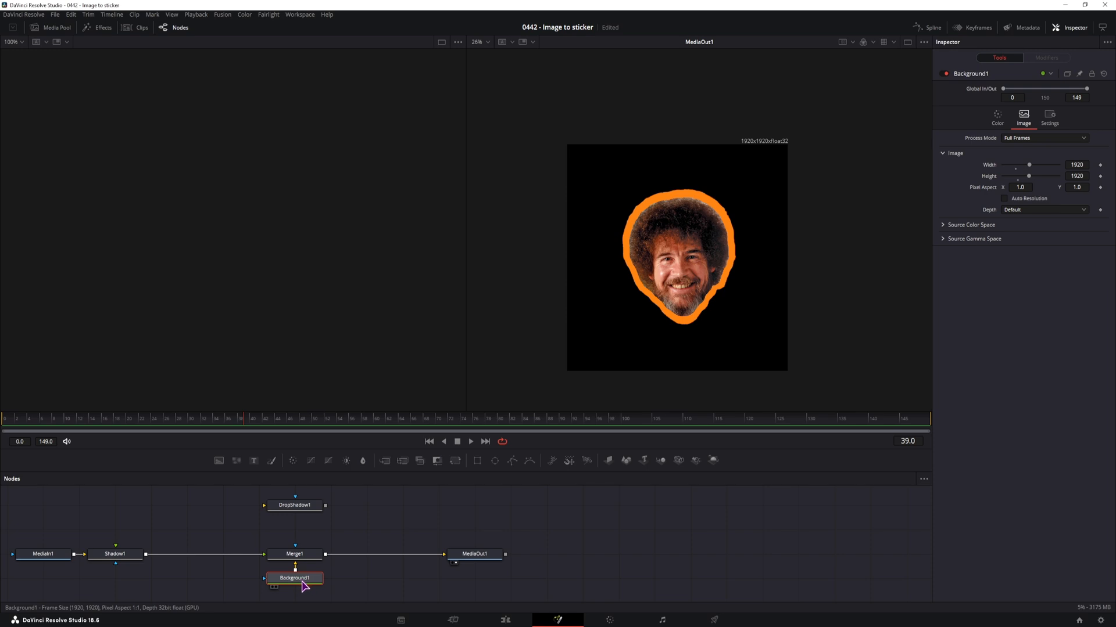
click(1086, 176)
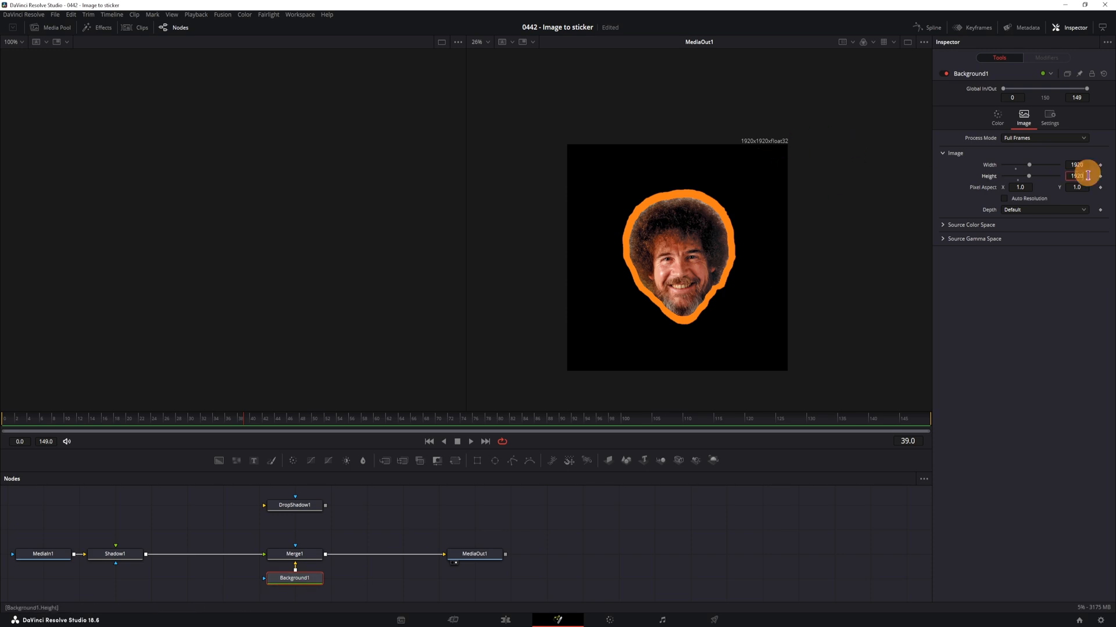
click(1087, 175)
drag(1087, 175, 1076, 176)
key(Tab)
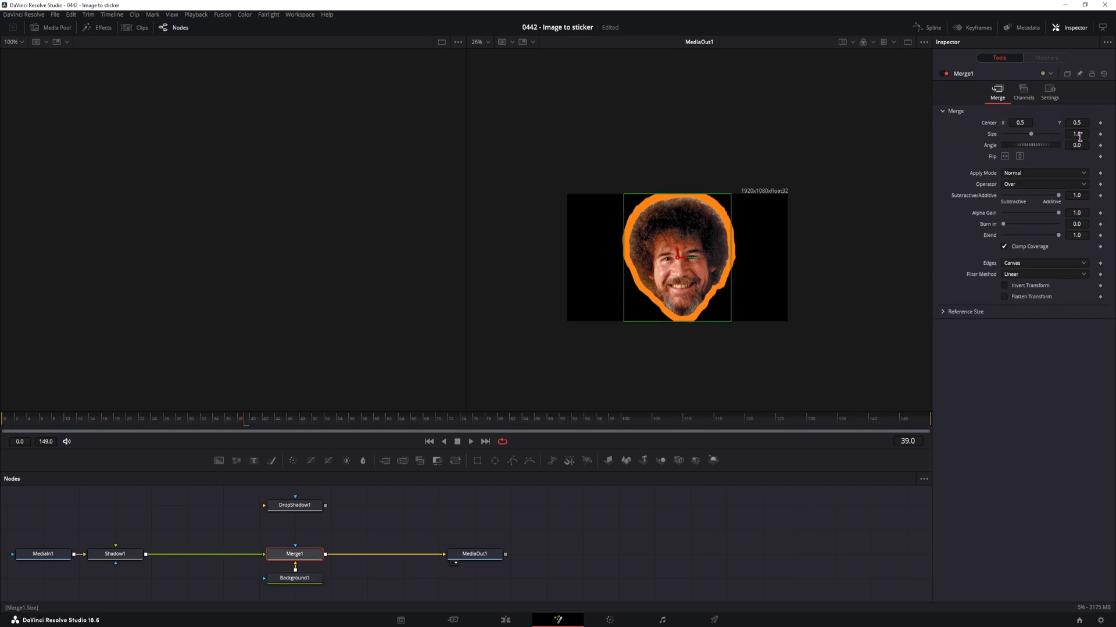
Scale the head to 0.601 in Merge1 and make the background fully transparent by setting its Alpha to 0.0
drag(1080, 134, 987, 134)
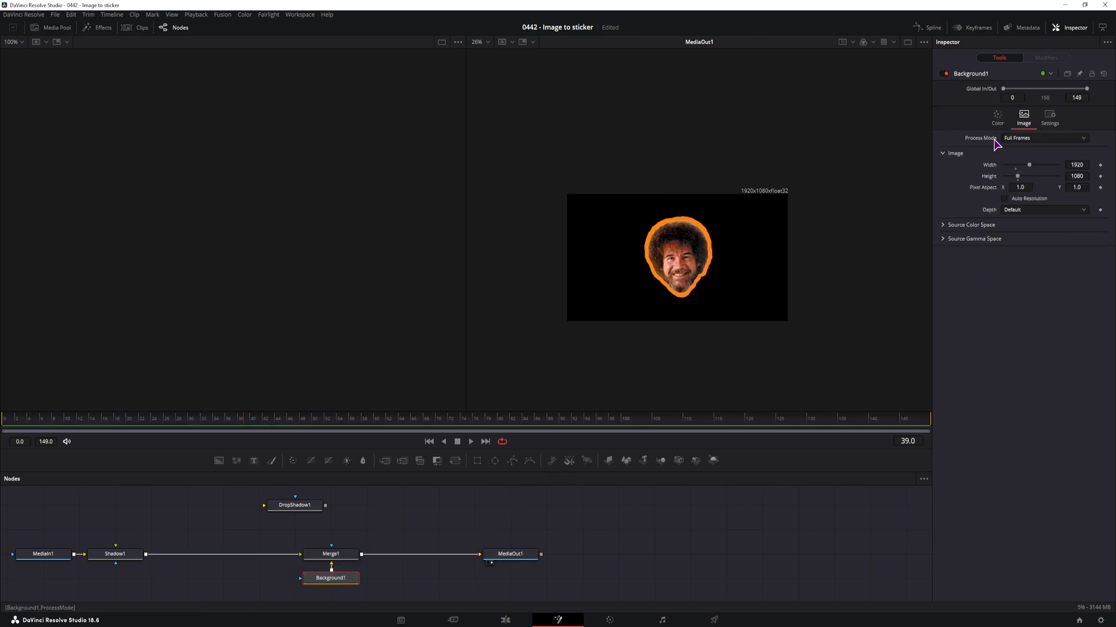
click(997, 116)
drag(1058, 211, 954, 207)
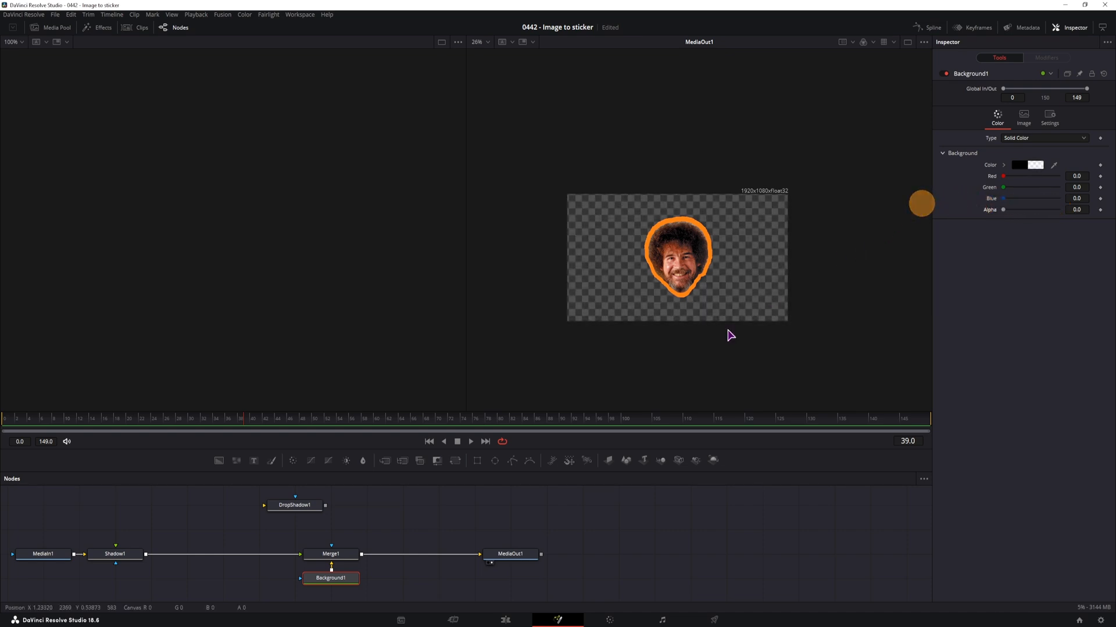
Make the Shadow1 outline white with Green and Blue at 1.0, and set its Light Distance to 0.963
click(116, 552)
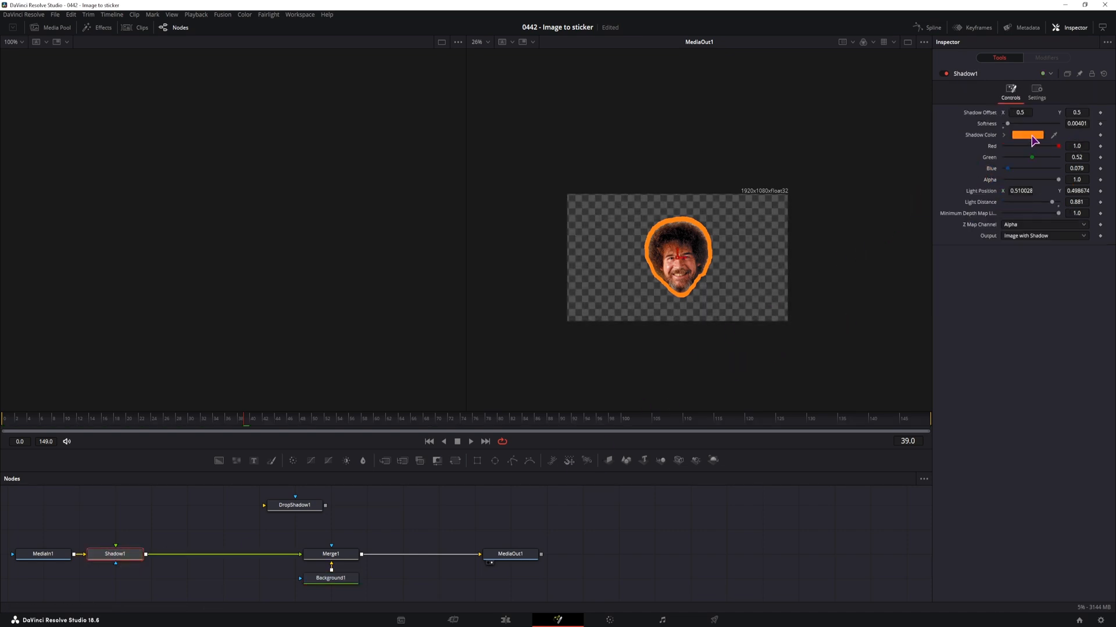
drag(1032, 157, 1078, 154)
drag(1007, 169, 1078, 166)
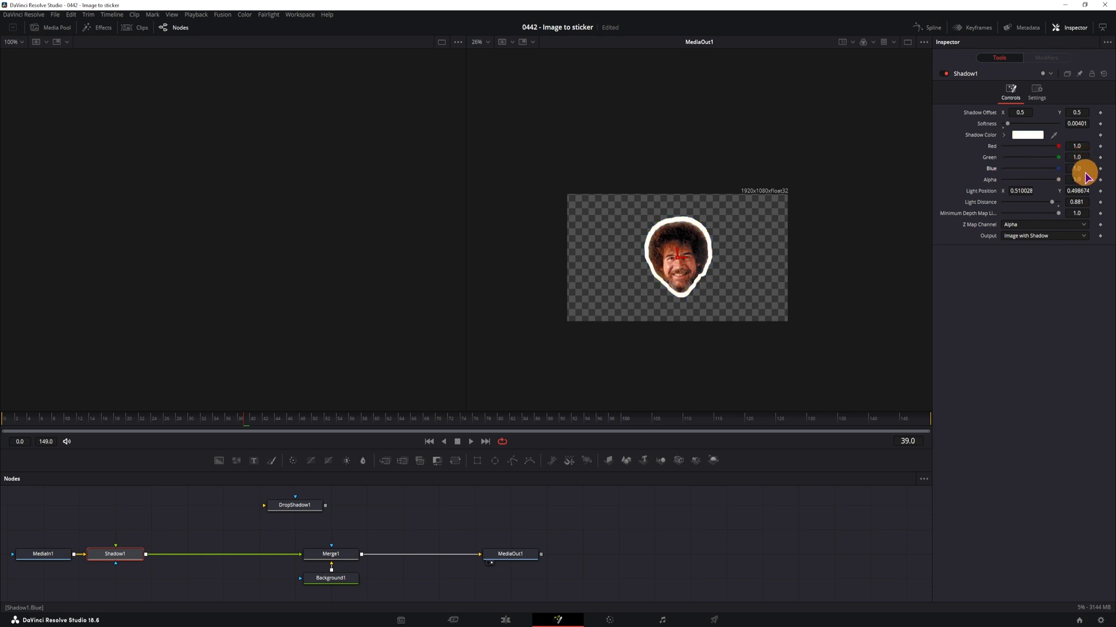
mouse_move(1085, 203)
mouse_down()
mouse_move(1107, 202)
mouse_move(1078, 200)
mouse_up()
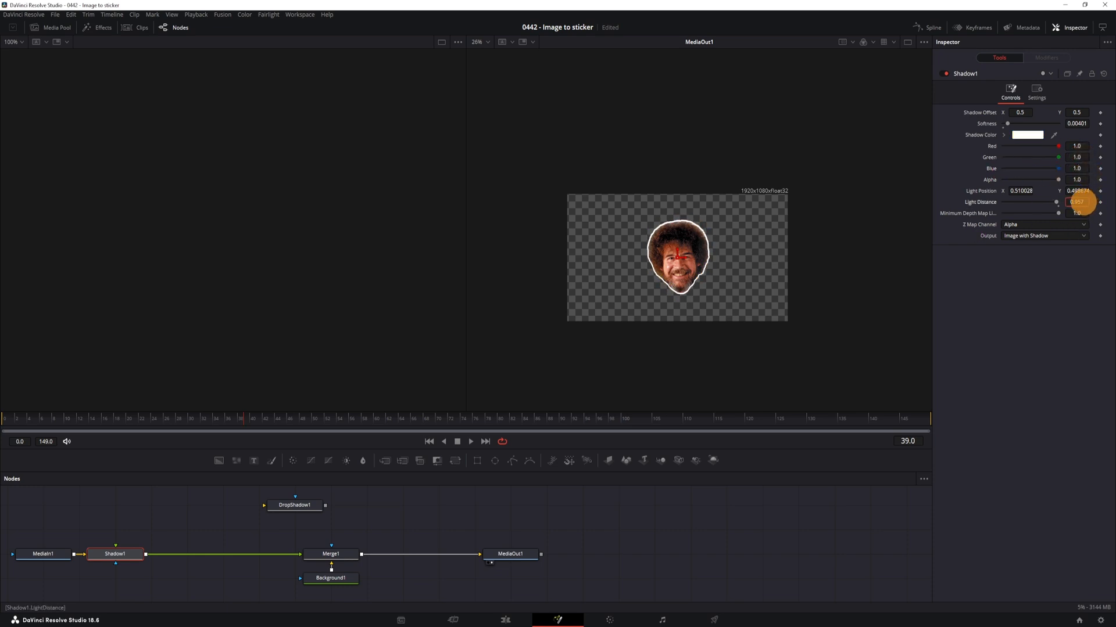
Duplicate the white Shadow1 node directly after itself and set the copy's Red, Green and Blue to 0.0
click(129, 558)
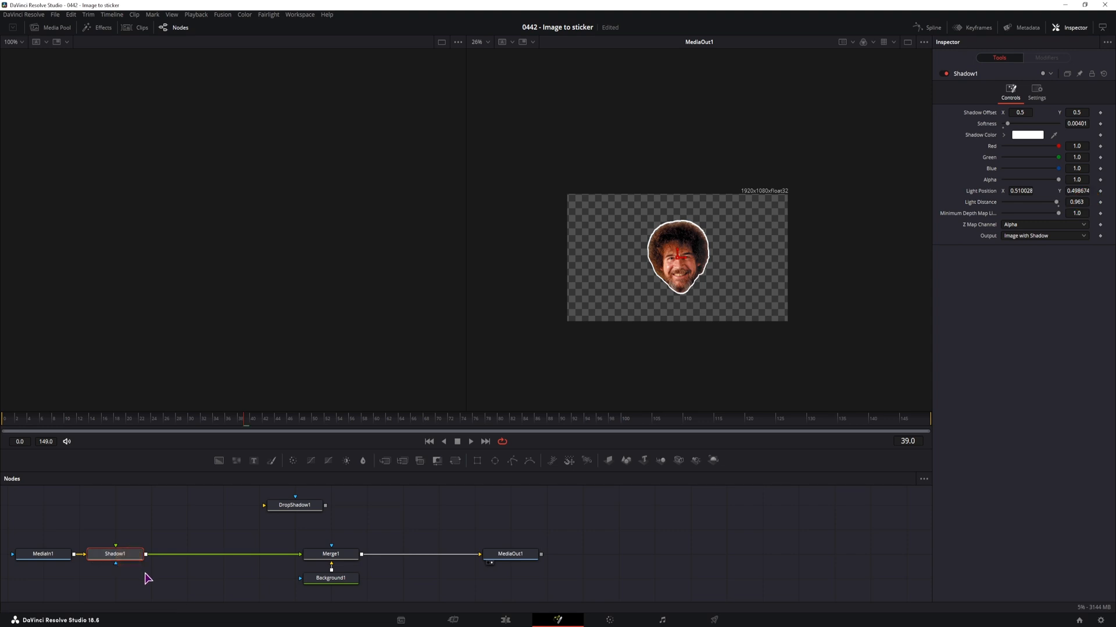
key(ctrl+c)
key(ctrl+v)
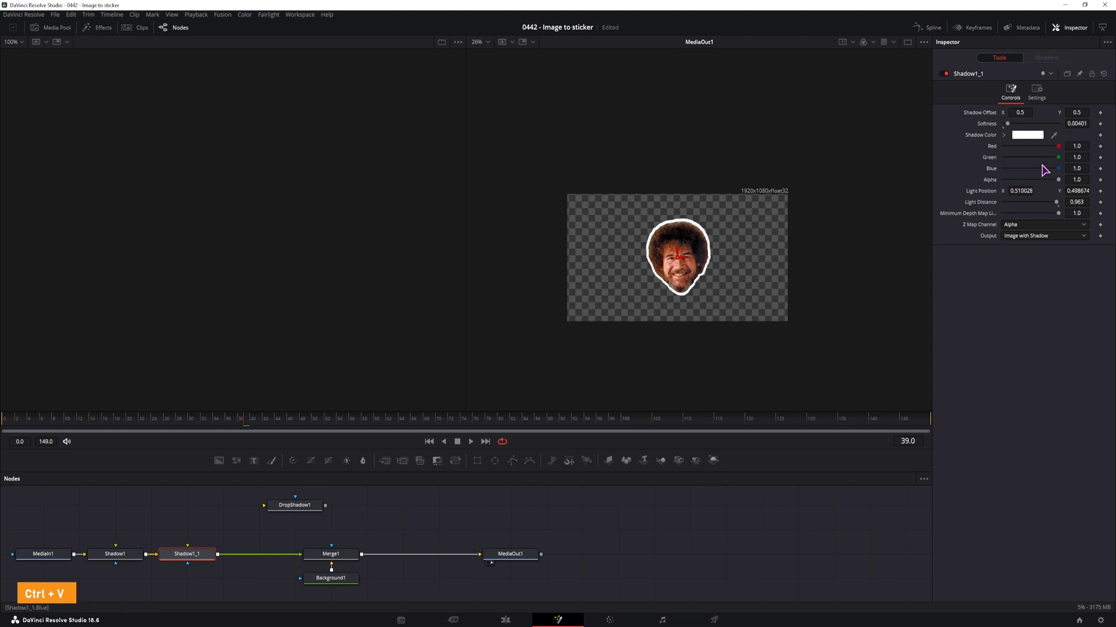
click(1061, 147)
click(1063, 157)
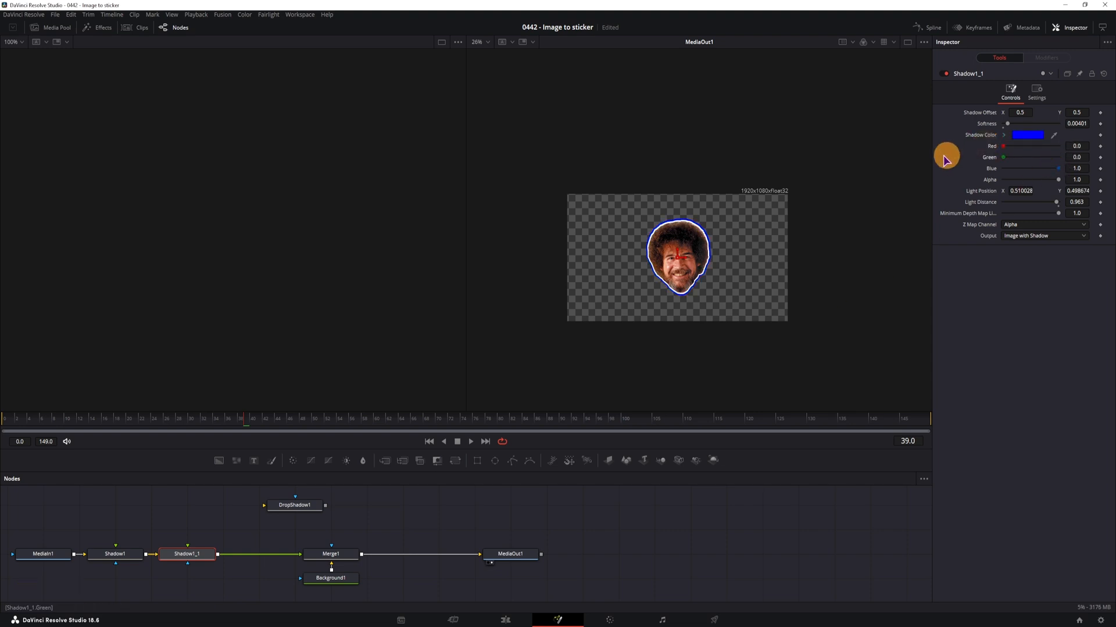
click(1061, 169)
Thin the black outer outline by setting the second Shadow node's Light Distance to 0.979
scroll(681, 289, up, 5)
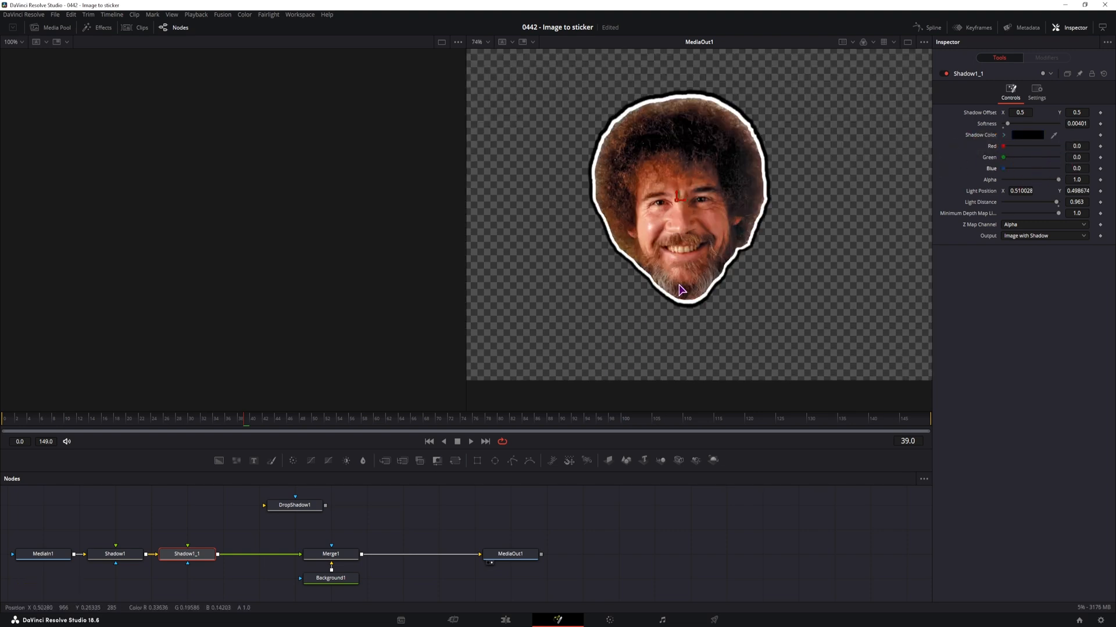
scroll(693, 302, up, 2)
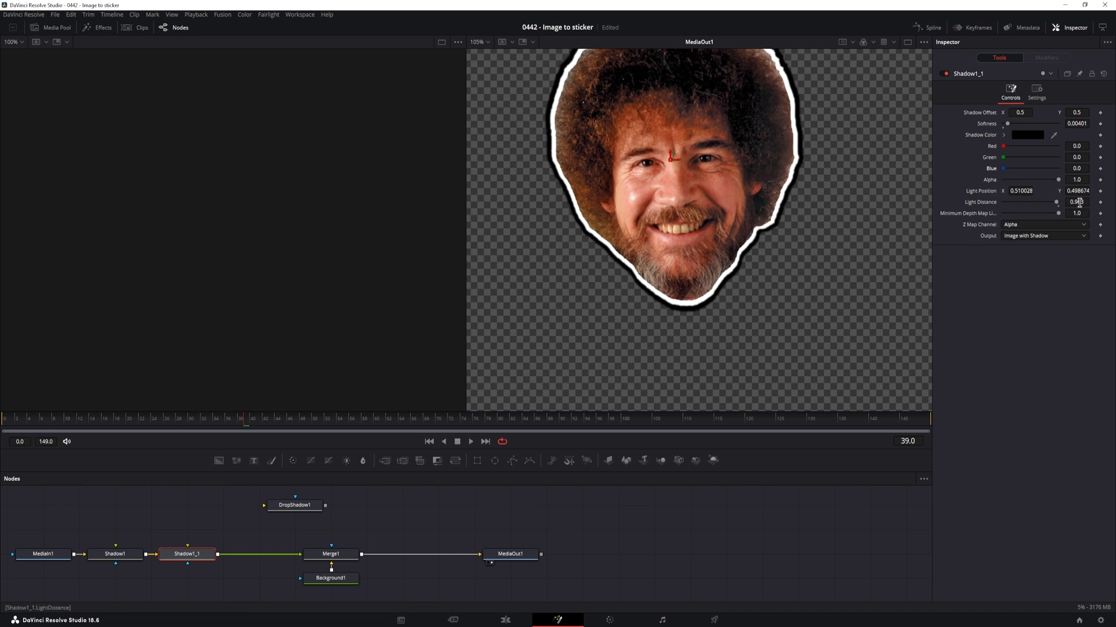
drag(1080, 201, 1087, 200)
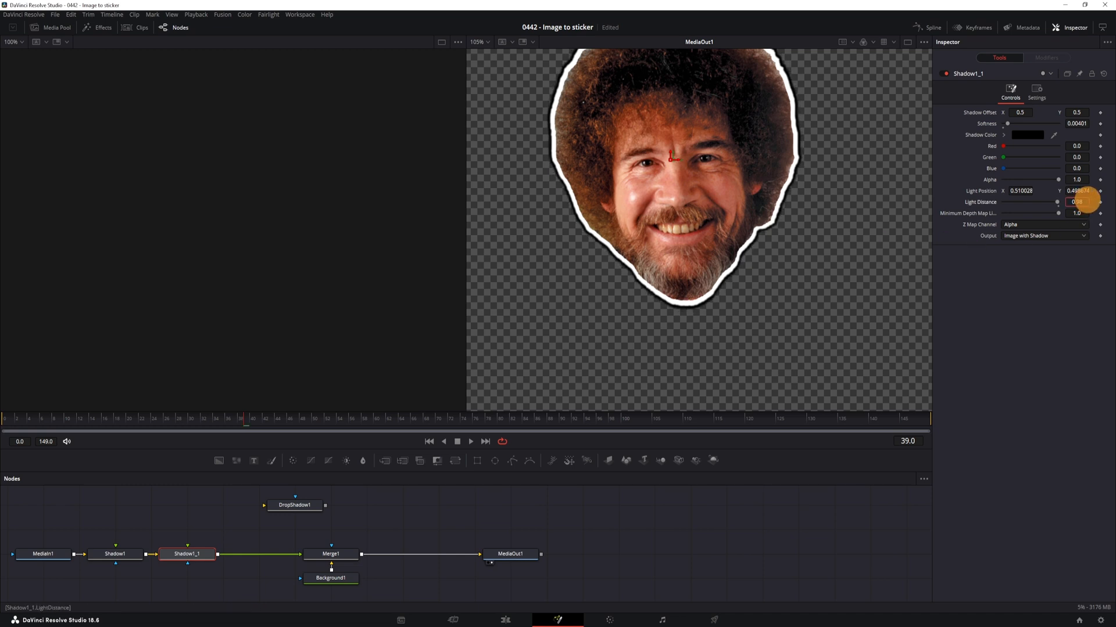
scroll(842, 210, down, 4)
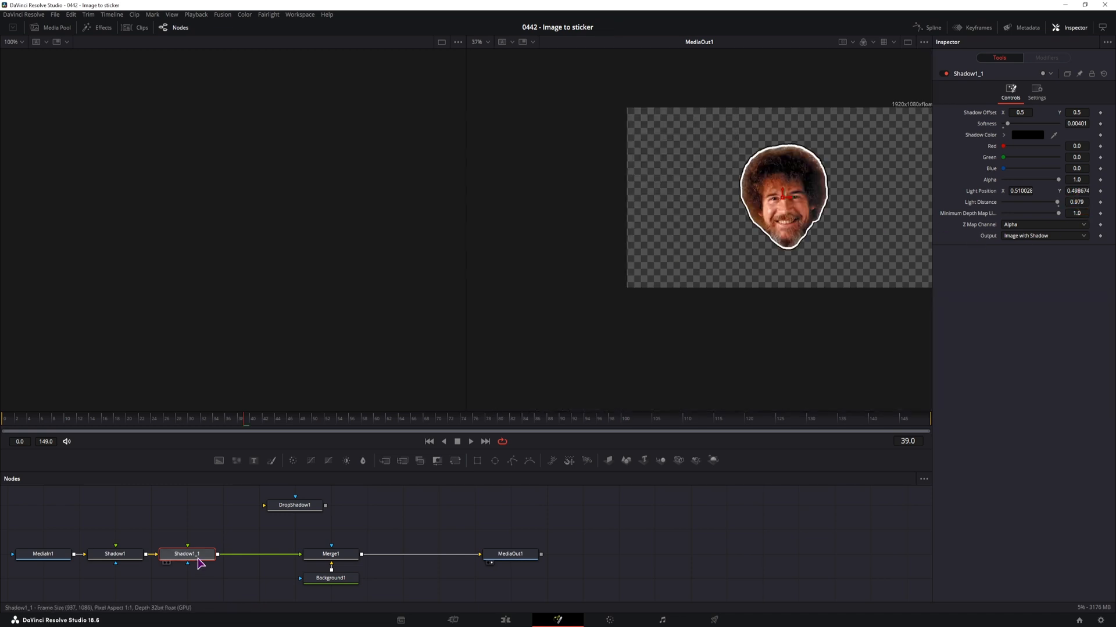
Duplicate the black Shadow node as a soft drop shadow with Shadow Offset X 0.519, Y 0.489 and Alpha 0.323
key(ctrl+c)
key(ctrl+v)
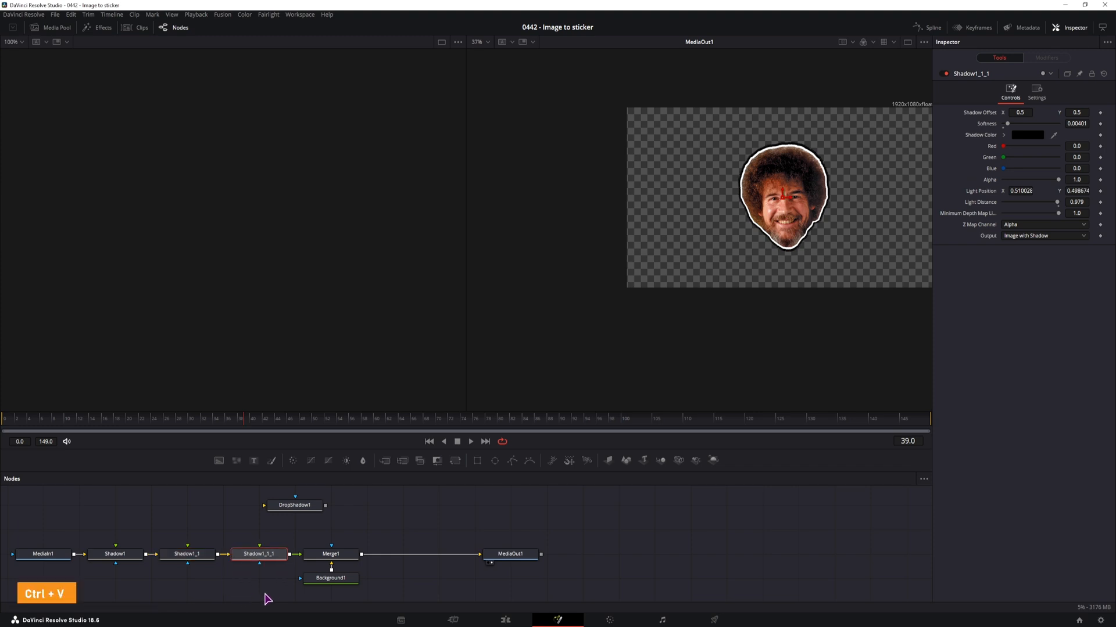
click(258, 559)
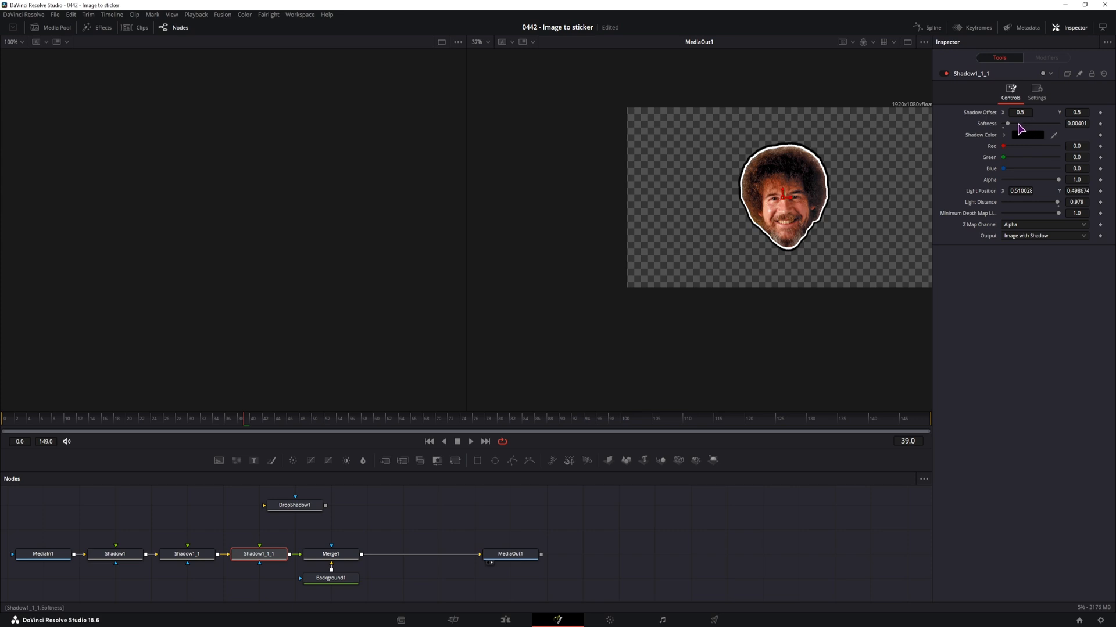
drag(1022, 112, 1076, 112)
drag(1058, 180, 1021, 180)
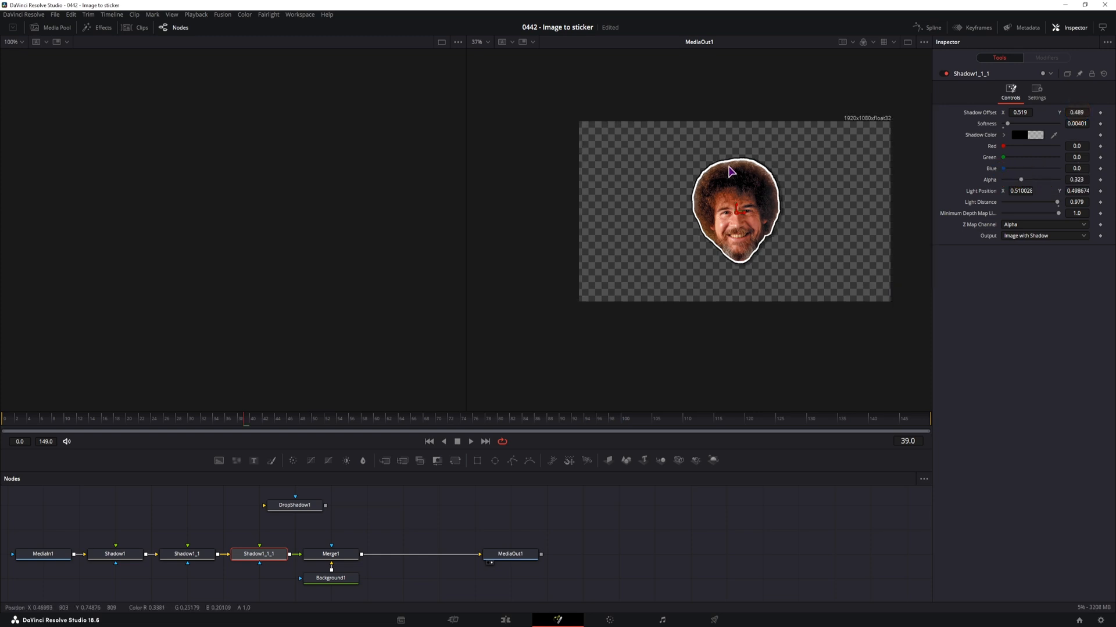
scroll(788, 231, up, 5)
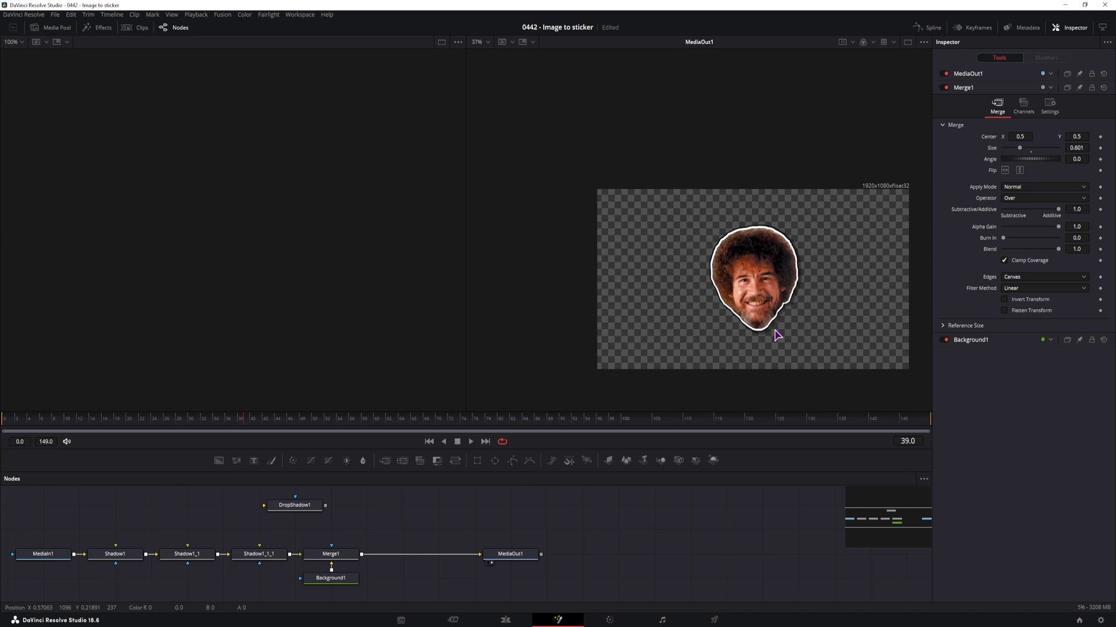
Make room before Merge1 by shifting it with Background1 and MediaOut1, and add an Image Plane 3D fed by the last Shadow node
drag(518, 593, 342, 554)
drag(340, 555, 582, 559)
click(465, 537)
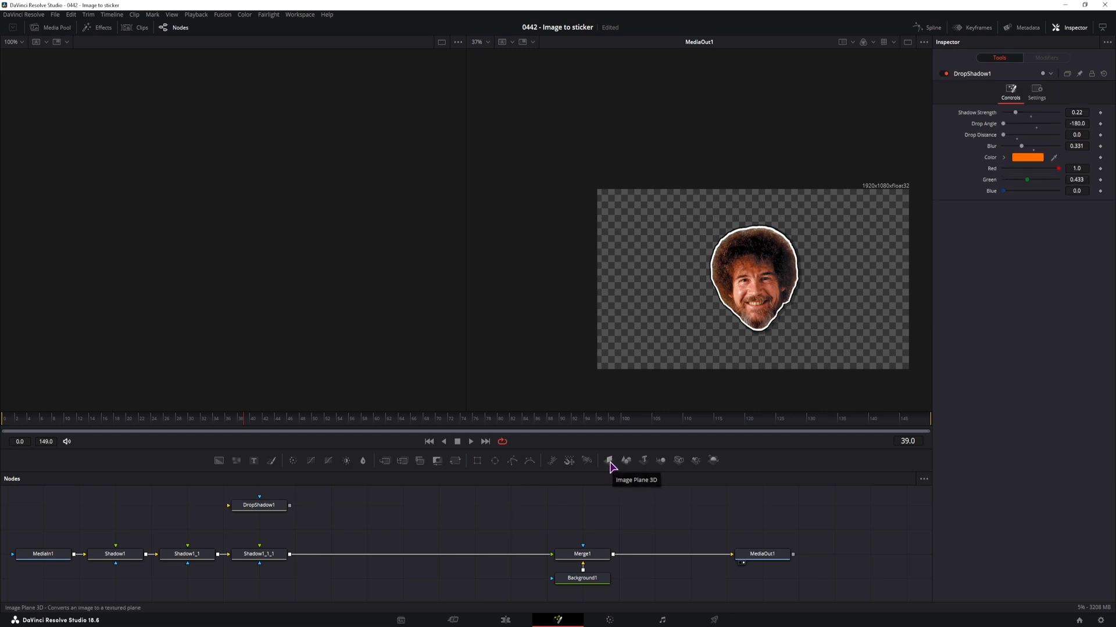
drag(609, 463, 364, 536)
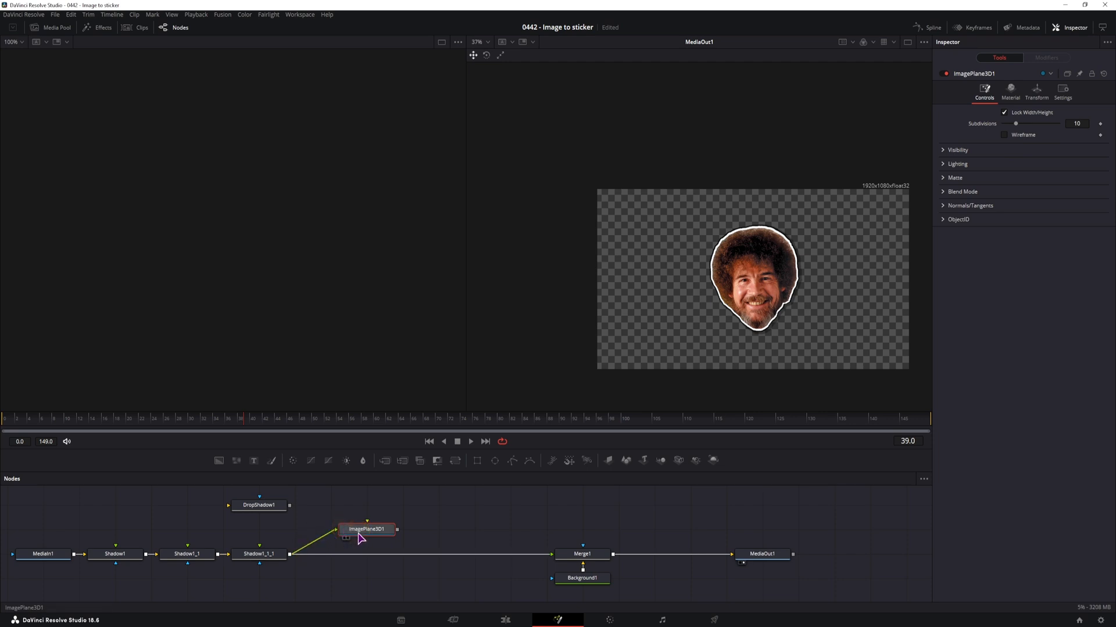
Add a Camera 3D and a Merge 3D node, and connect the image plane and the camera to the Merge 3D
drag(678, 460, 465, 503)
drag(660, 460, 465, 531)
drag(397, 536, 446, 531)
drag(505, 507, 475, 529)
Add a Renderer 3D node after the Merge 3D and connect its output to Merge1 in place of the Shadow output
drag(711, 464, 558, 527)
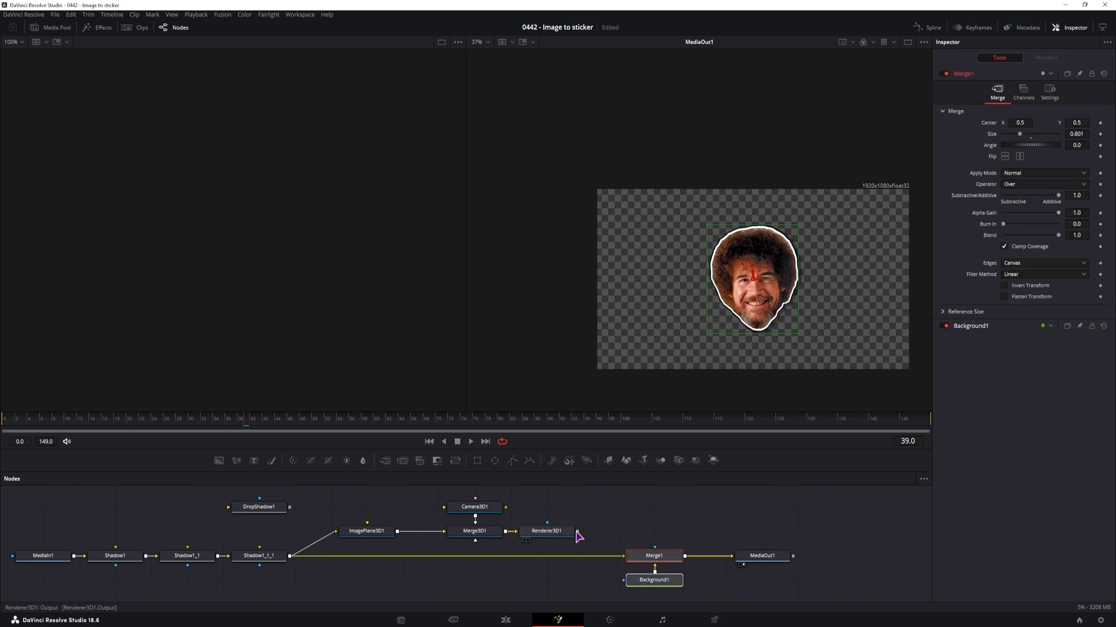
drag(578, 532, 631, 558)
click(760, 557)
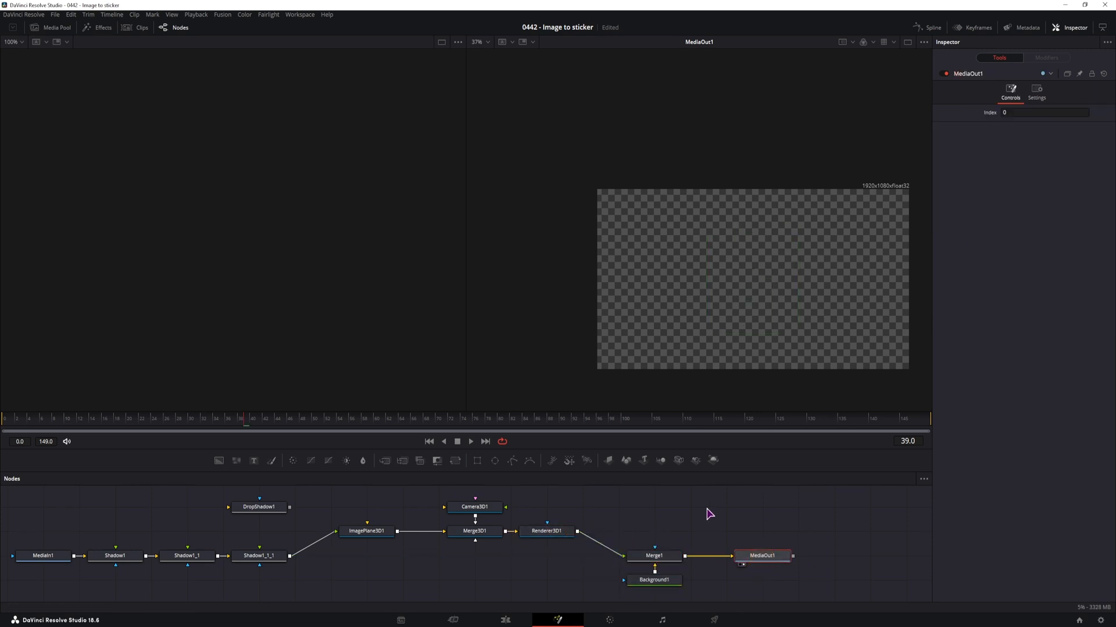
Show Merge3D in the empty viewer and pull the camera back along its Z axis until the whole head is in frame
click(478, 539)
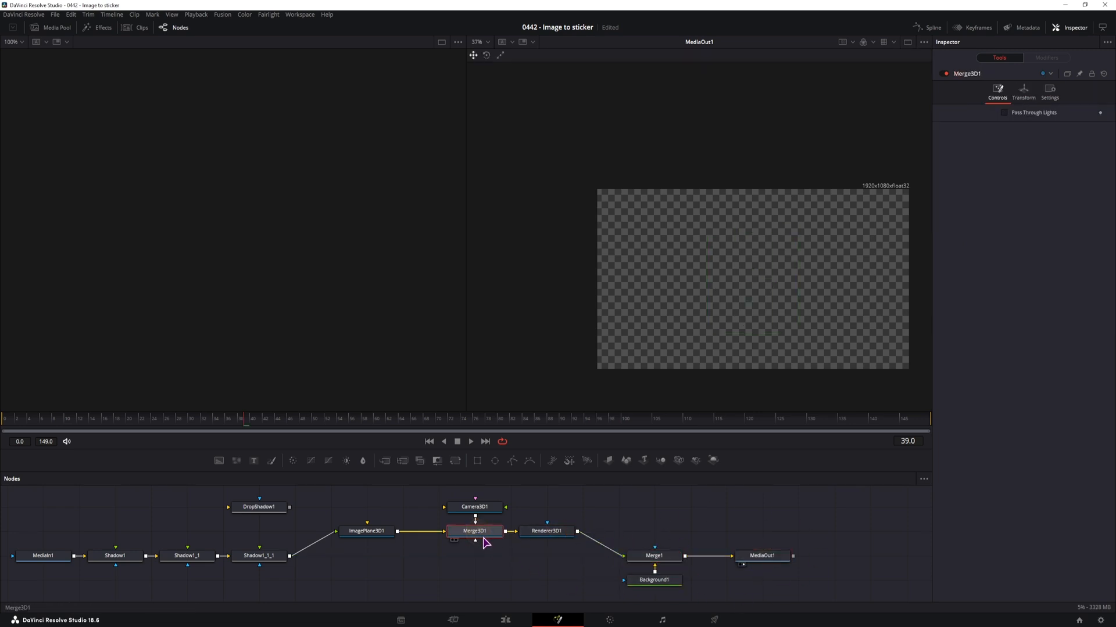
key(1)
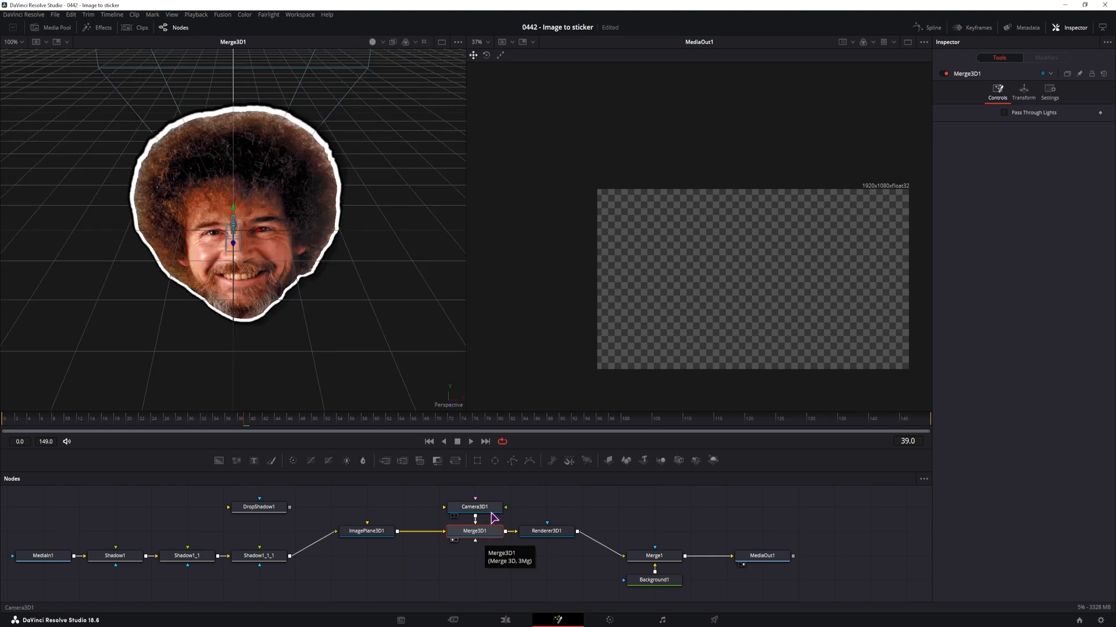
click(486, 508)
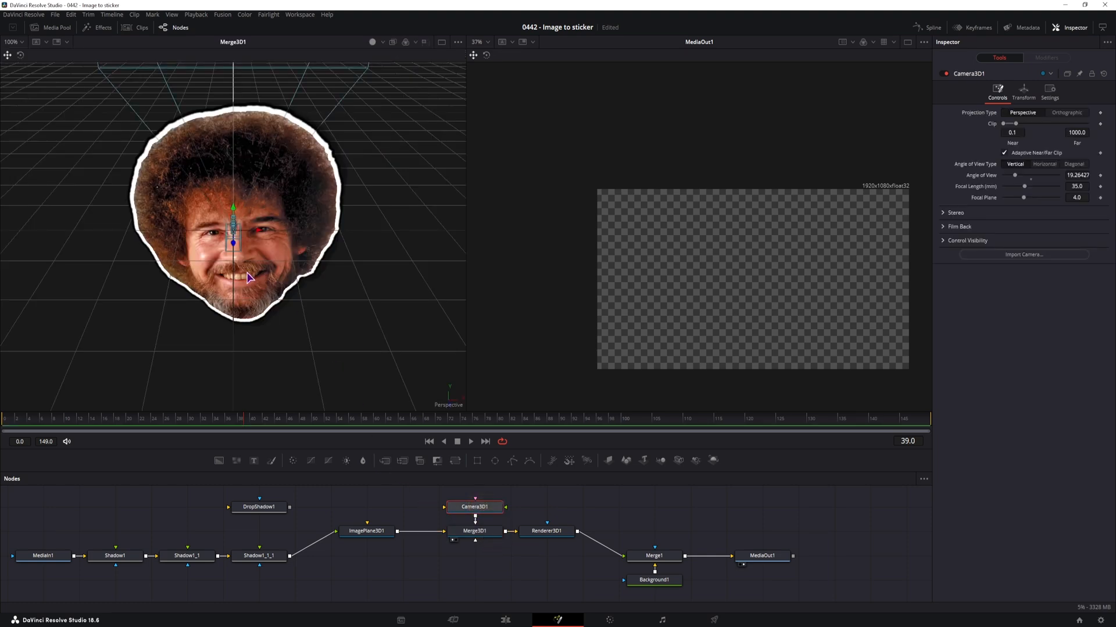
drag(234, 246, 237, 567)
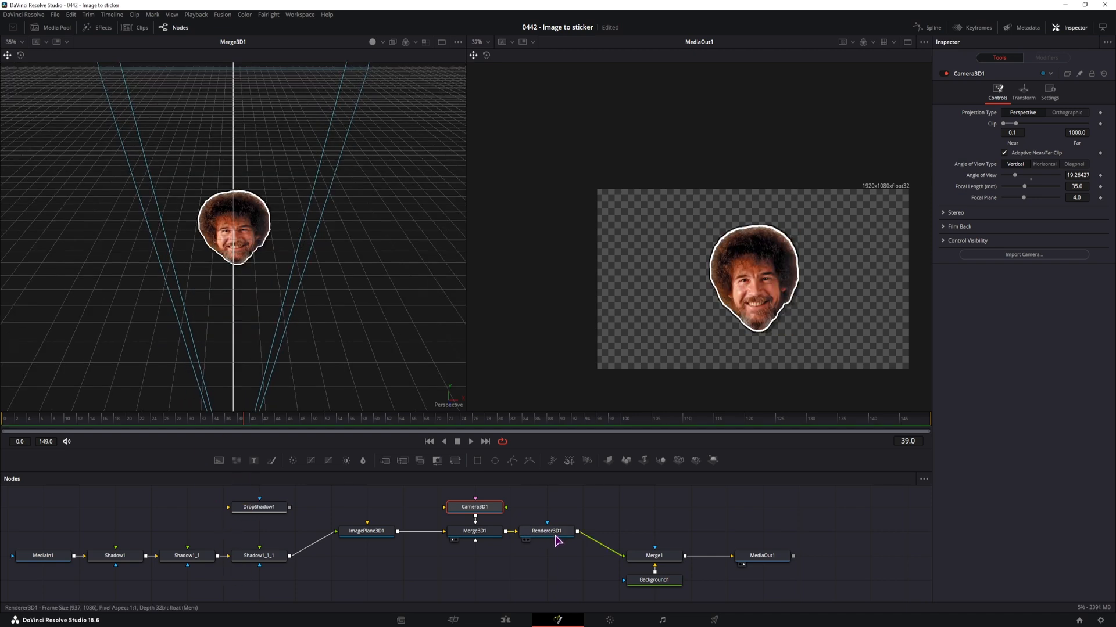
Turn off Auto Resolution for the Renderer3D node and enter a custom image width and height
click(554, 534)
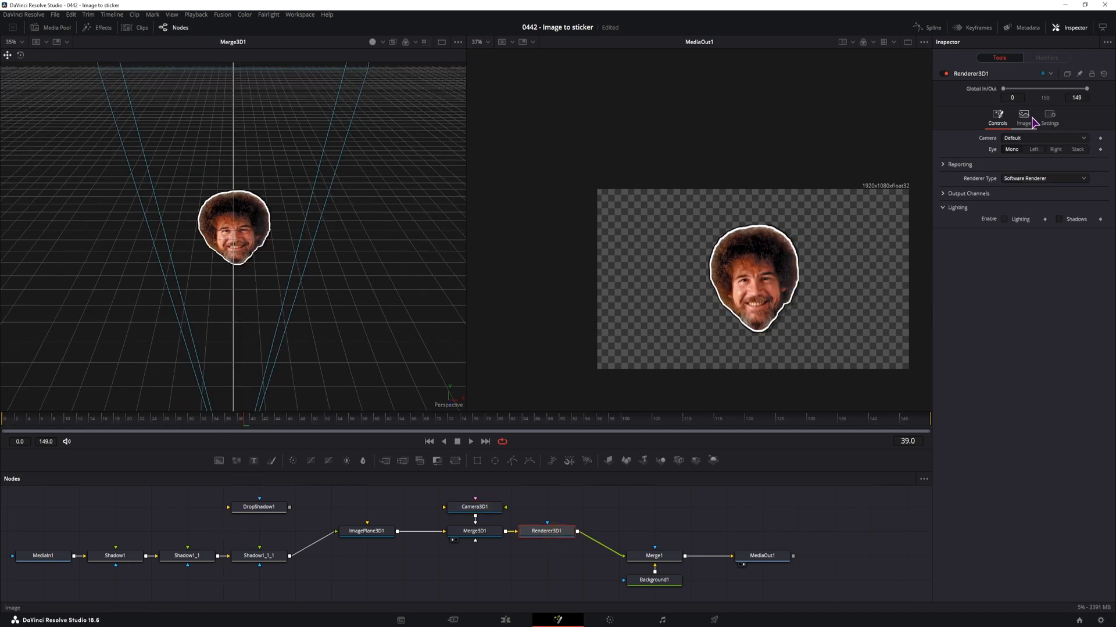
click(1030, 121)
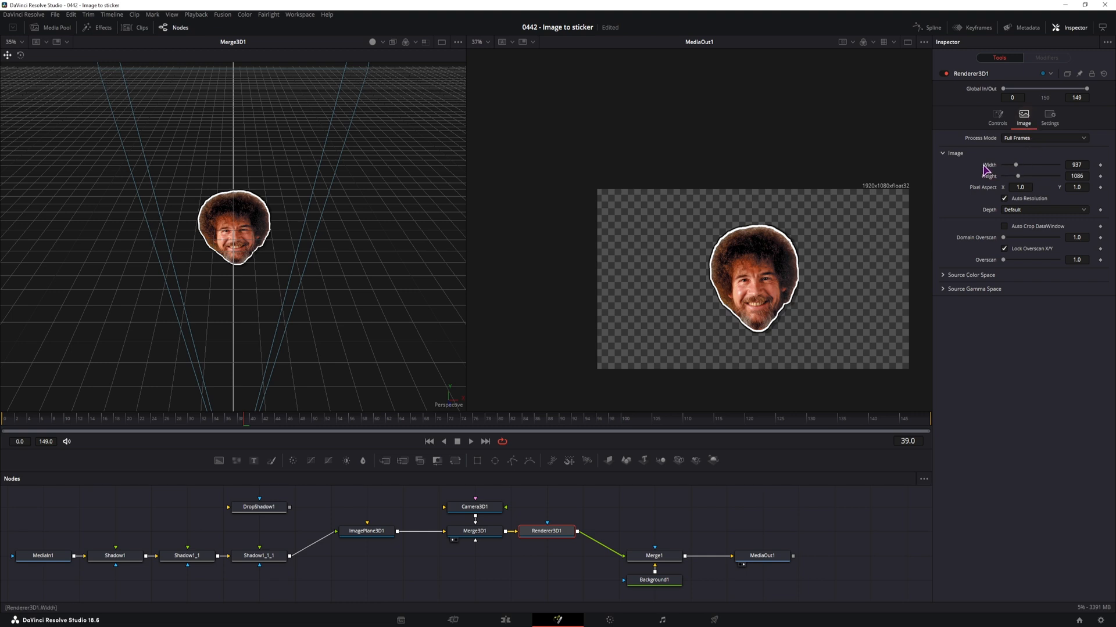
click(1004, 198)
click(1084, 164)
click(1084, 178)
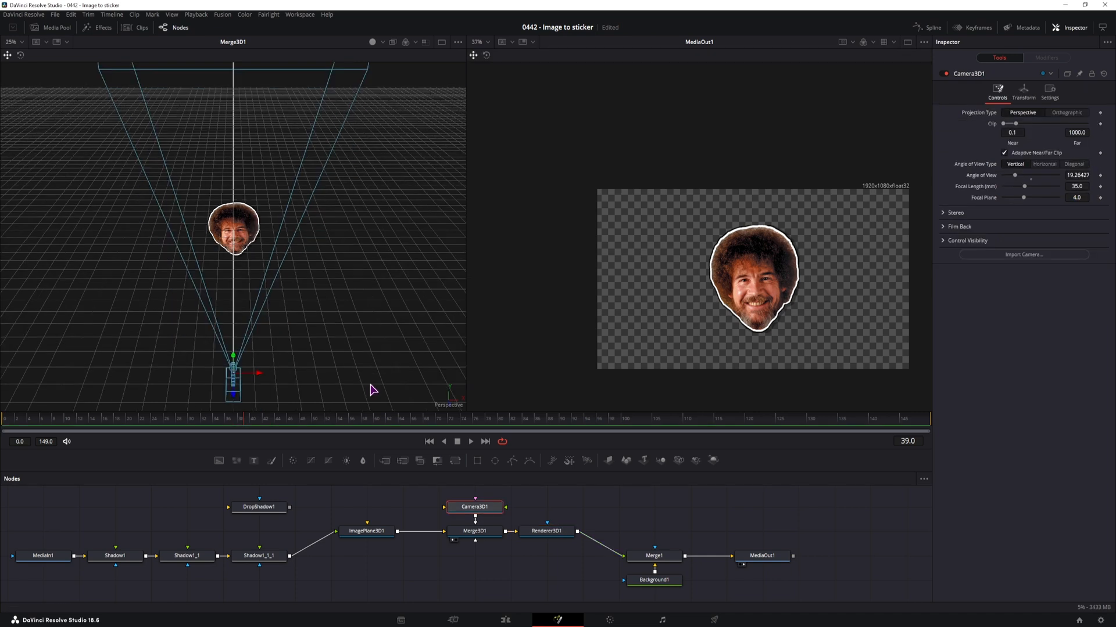
Move the camera slightly farther from the head along its Z axis so the rendered head becomes smaller
scroll(374, 388, down, 1)
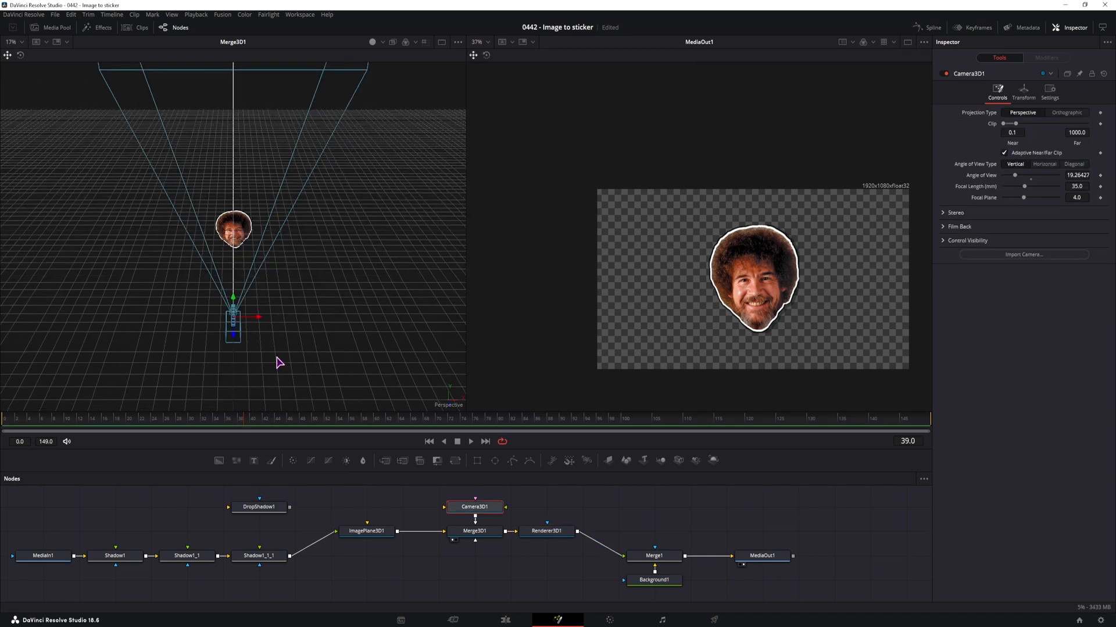
mouse_move(235, 339)
mouse_down()
mouse_move(234, 308)
mouse_move(232, 359)
mouse_move(242, 311)
mouse_move(243, 348)
mouse_up()
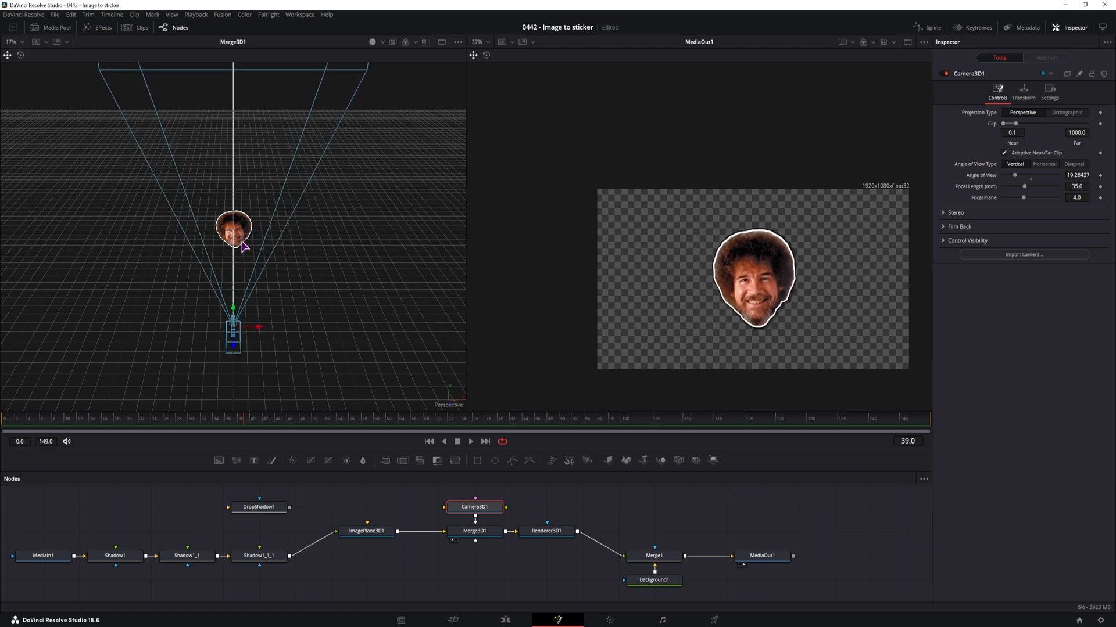
Make room after ImagePlane3D1 and insert a Bender 3D node between it and Merge3D1
click(372, 537)
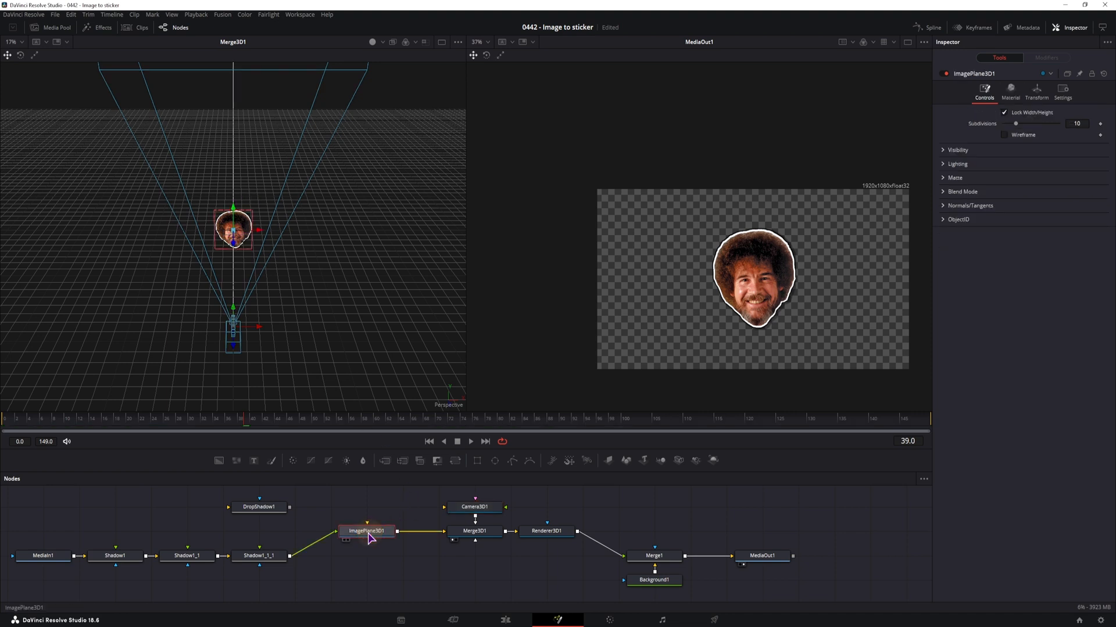
drag(236, 249, 244, 168)
click(351, 531)
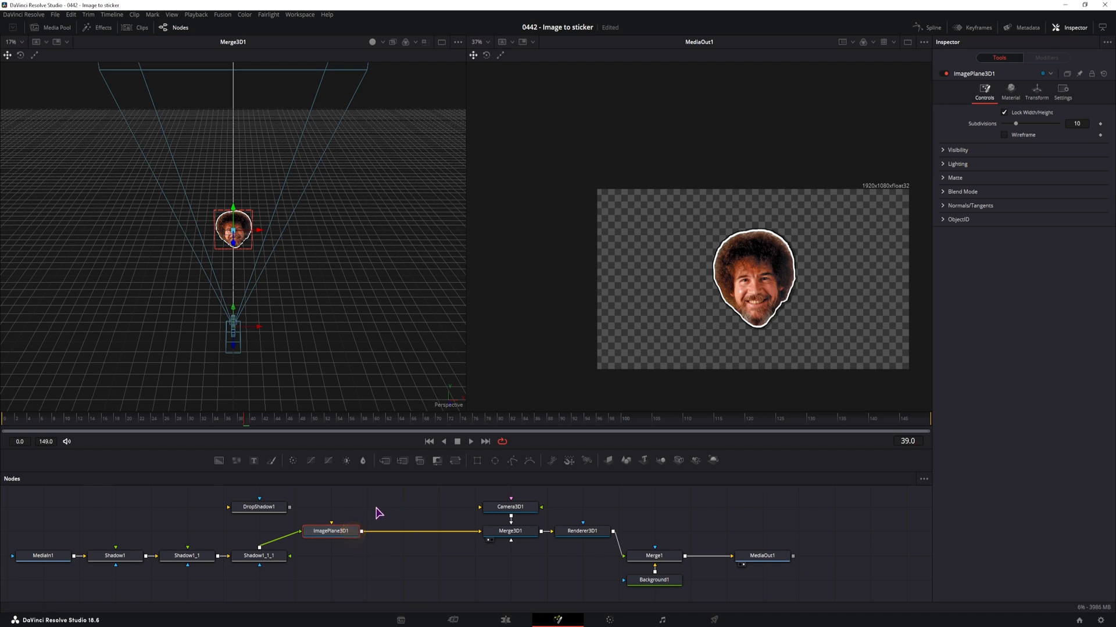
click(449, 569)
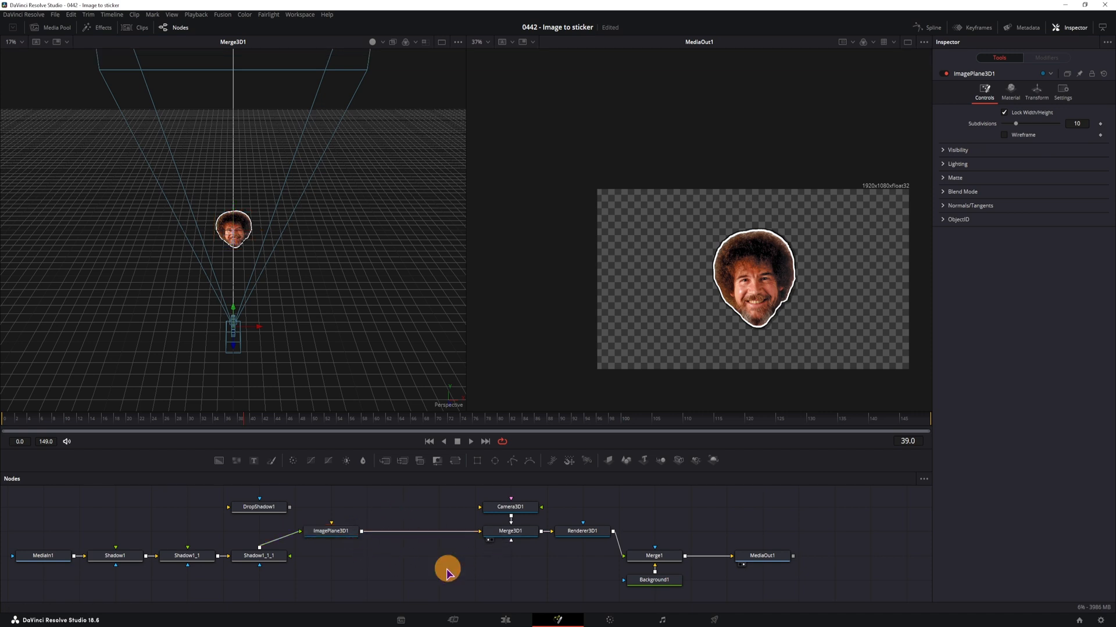
click(351, 531)
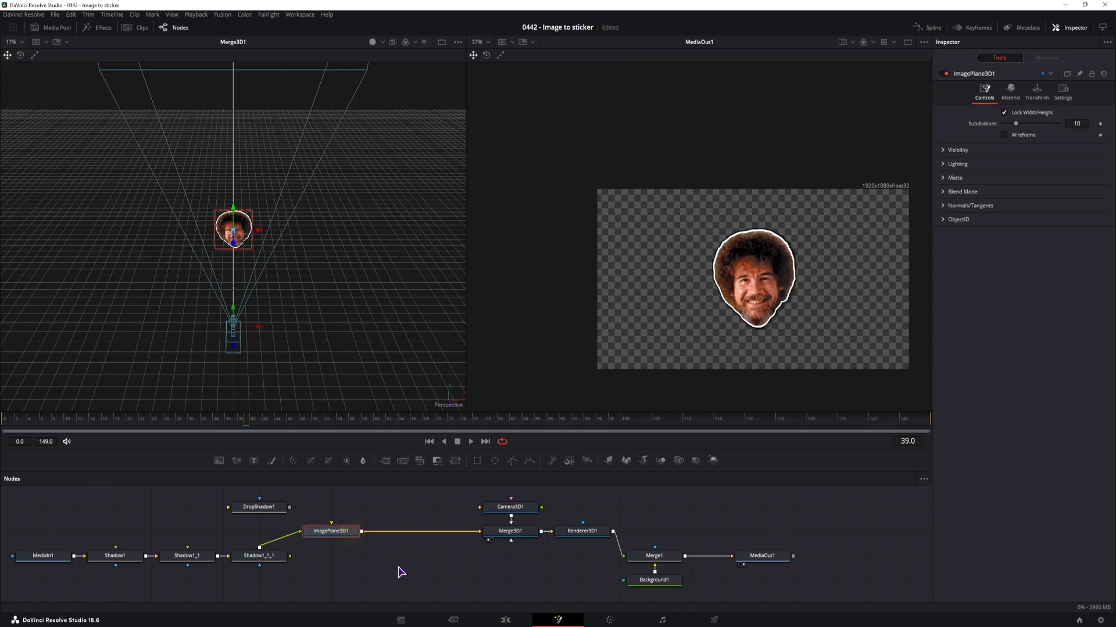
key(shift+space)
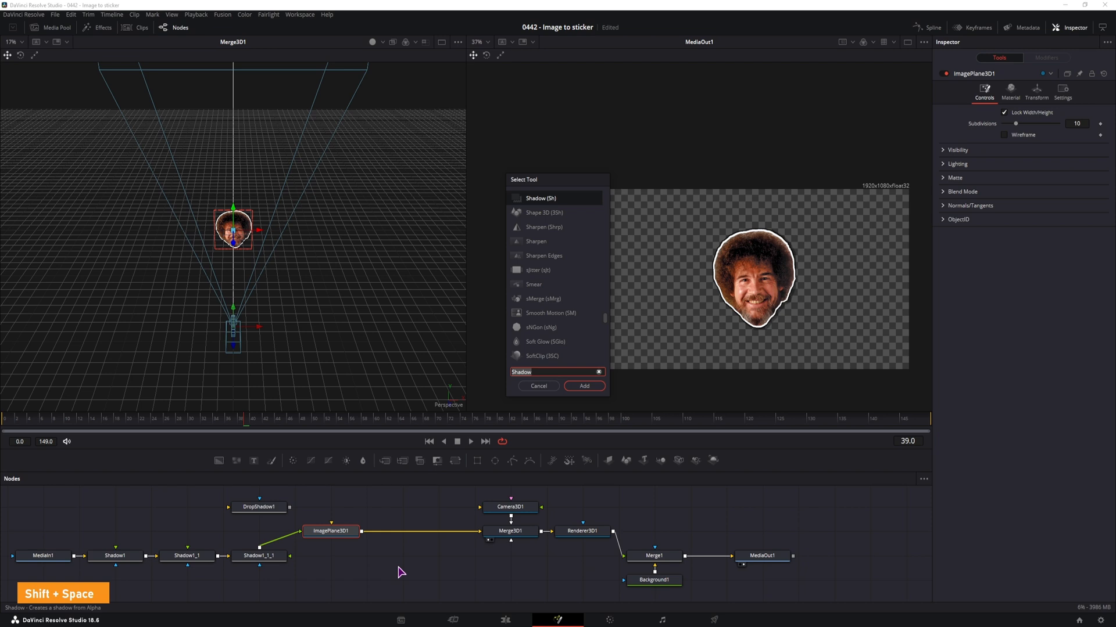
text(bend)
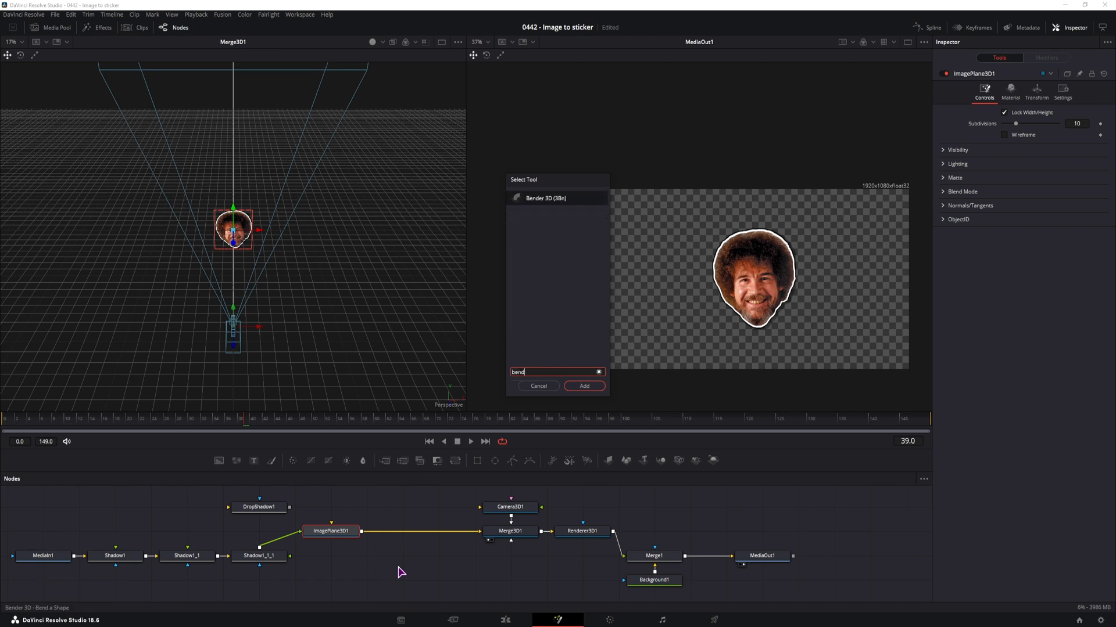
click(583, 387)
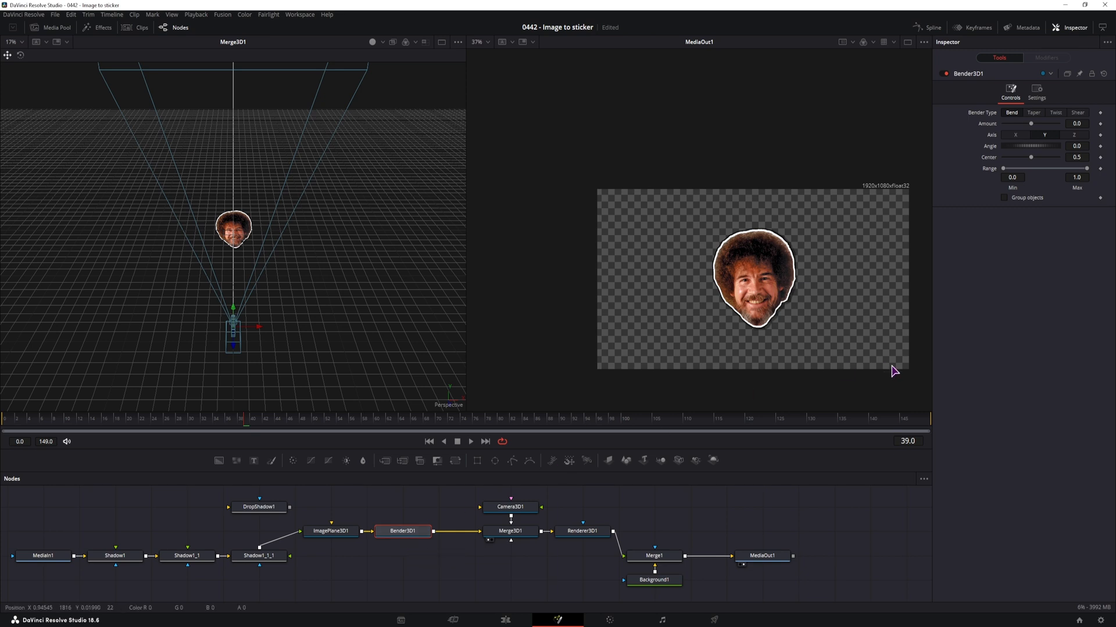
Set the Bender 3D's angle to 90 and bend the head on the X axis by an amount of about -0.17
mouse_move(1033, 124)
mouse_down()
mouse_move(1058, 120)
mouse_move(1008, 133)
mouse_move(1059, 129)
mouse_move(1004, 129)
mouse_move(1055, 132)
mouse_move(1039, 124)
mouse_move(1051, 125)
mouse_move(1021, 156)
mouse_move(1002, 156)
mouse_move(1014, 129)
mouse_move(1040, 133)
mouse_move(1035, 126)
mouse_move(1013, 157)
mouse_move(1075, 165)
mouse_move(996, 125)
mouse_move(1058, 121)
mouse_move(1031, 126)
mouse_up()
click(1024, 129)
click(1032, 156)
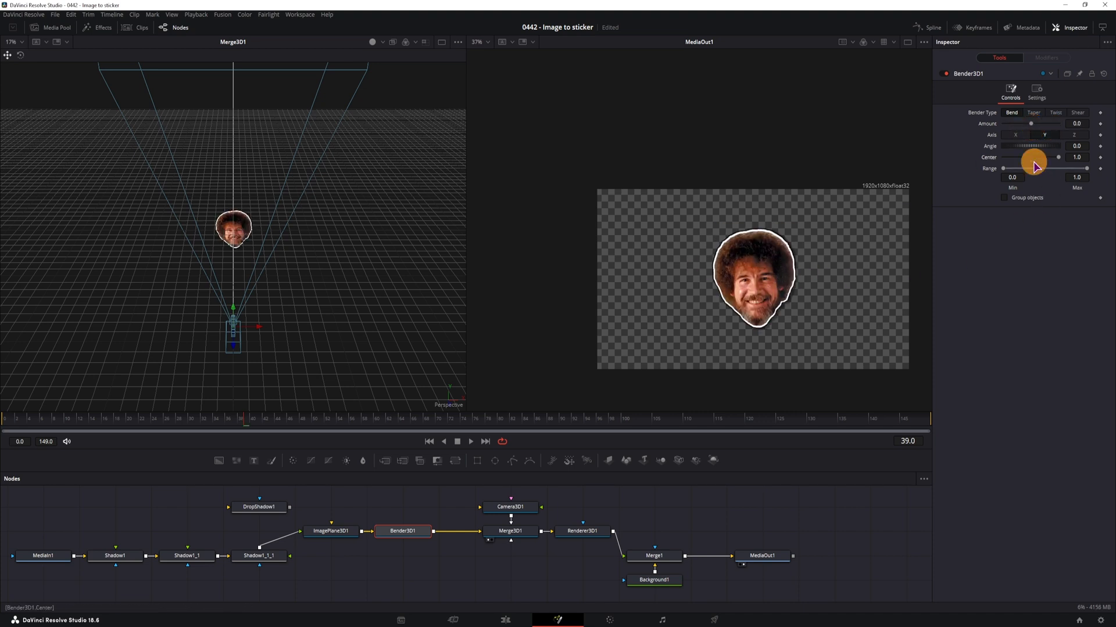
click(1086, 146)
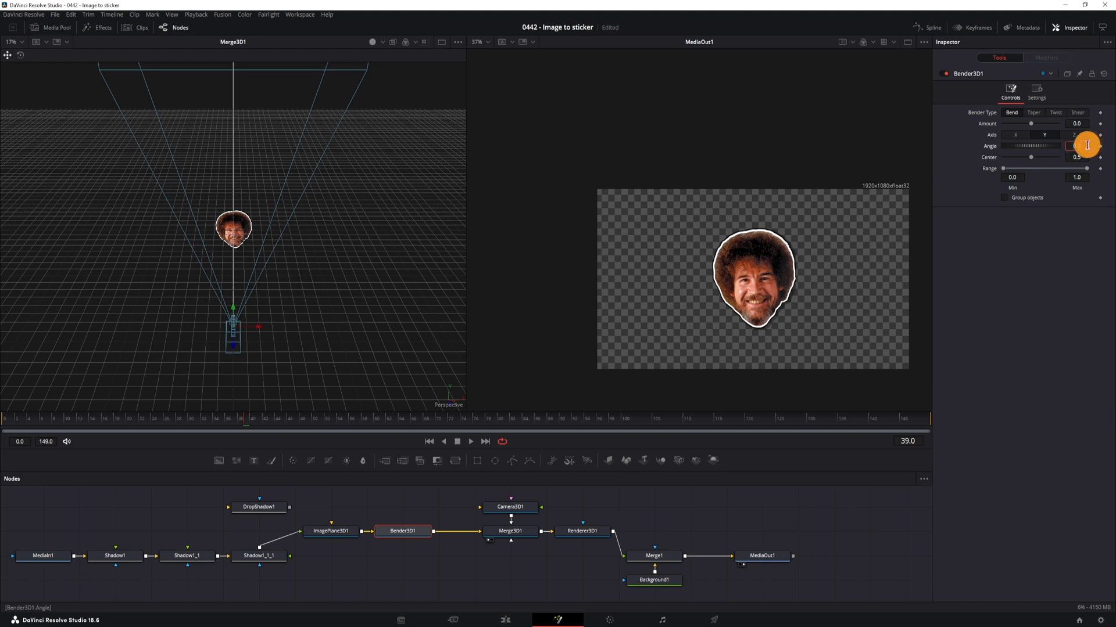
text(90)
click(1048, 300)
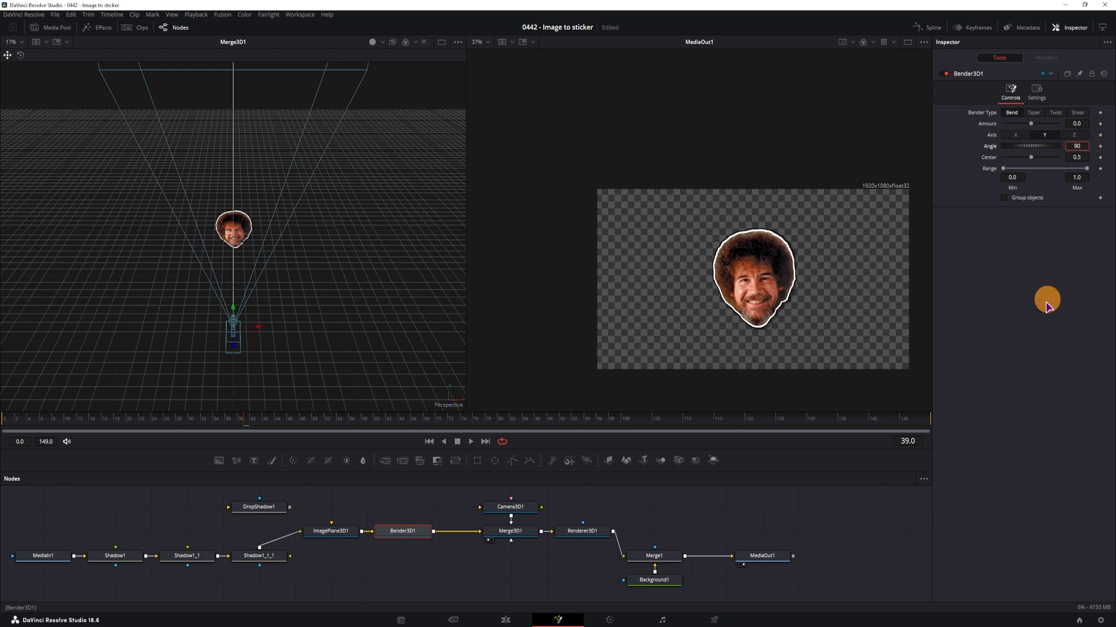
mouse_move(1031, 124)
mouse_down()
mouse_move(1019, 122)
mouse_move(1076, 116)
mouse_move(1006, 126)
mouse_move(1044, 125)
mouse_move(1014, 129)
mouse_move(1040, 126)
mouse_move(1025, 136)
mouse_up()
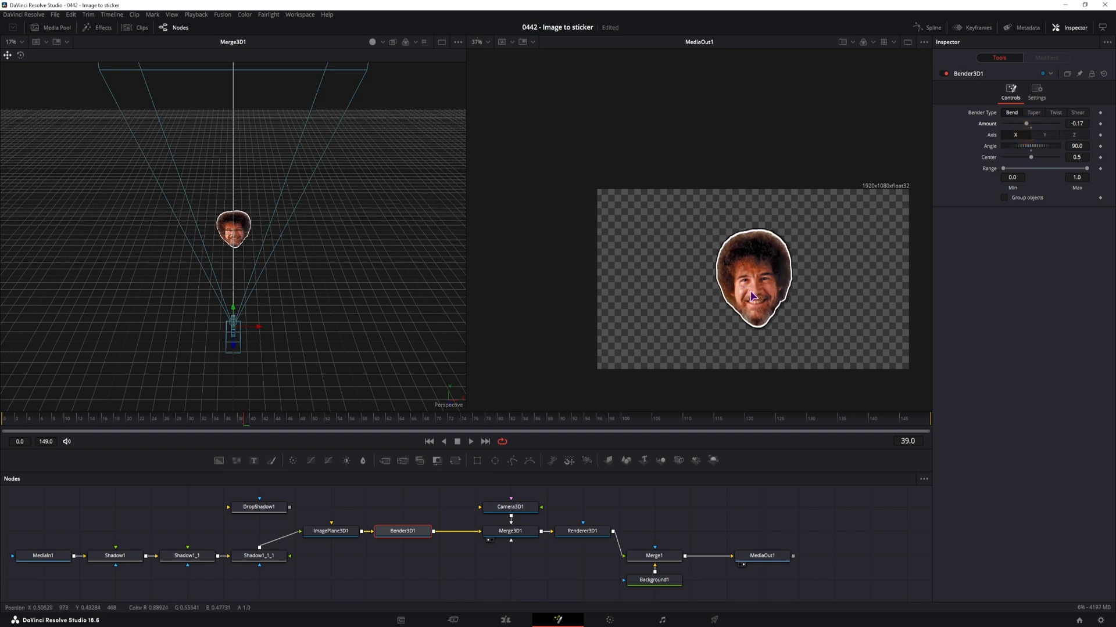
Inspect the bent head up close and strengthen the Bender's bend amount to about -0.39
scroll(749, 303, up, 10)
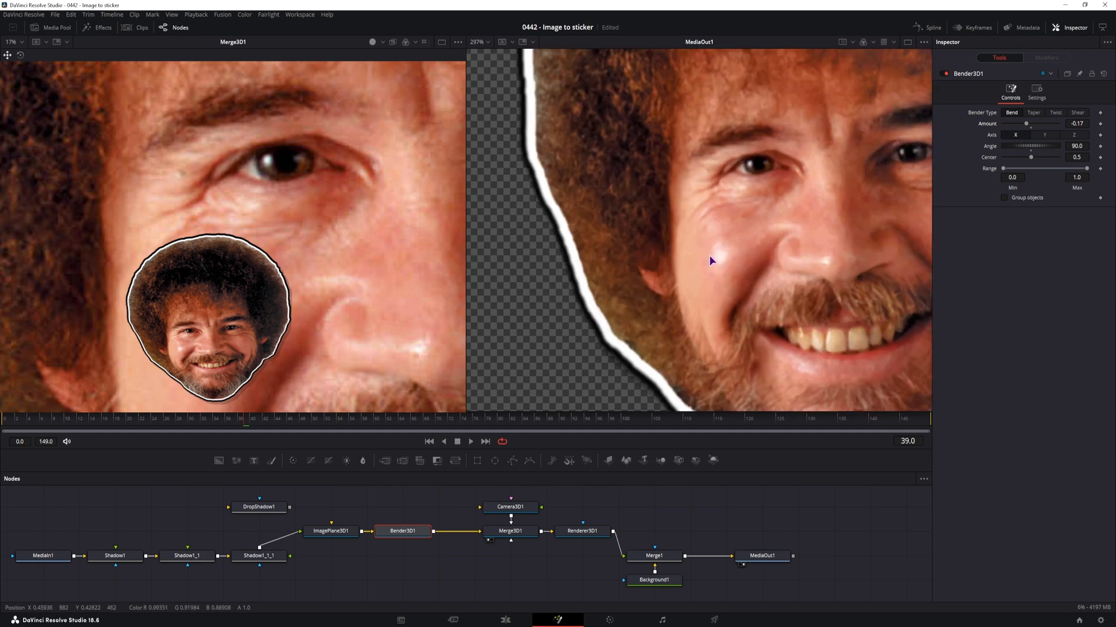
scroll(734, 271, down, 6)
scroll(808, 259, down, 2)
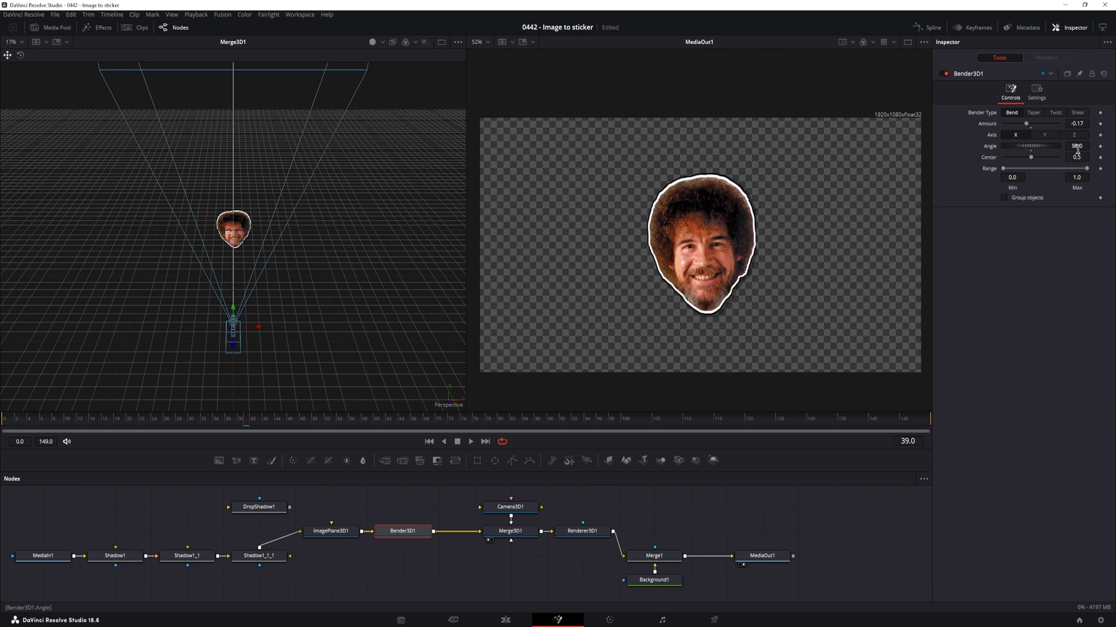
drag(1027, 128, 1020, 127)
Duplicate Bender3D1 directly after itself and set the copy to the Y axis, angle 0 and an amount of about -0.36
click(409, 536)
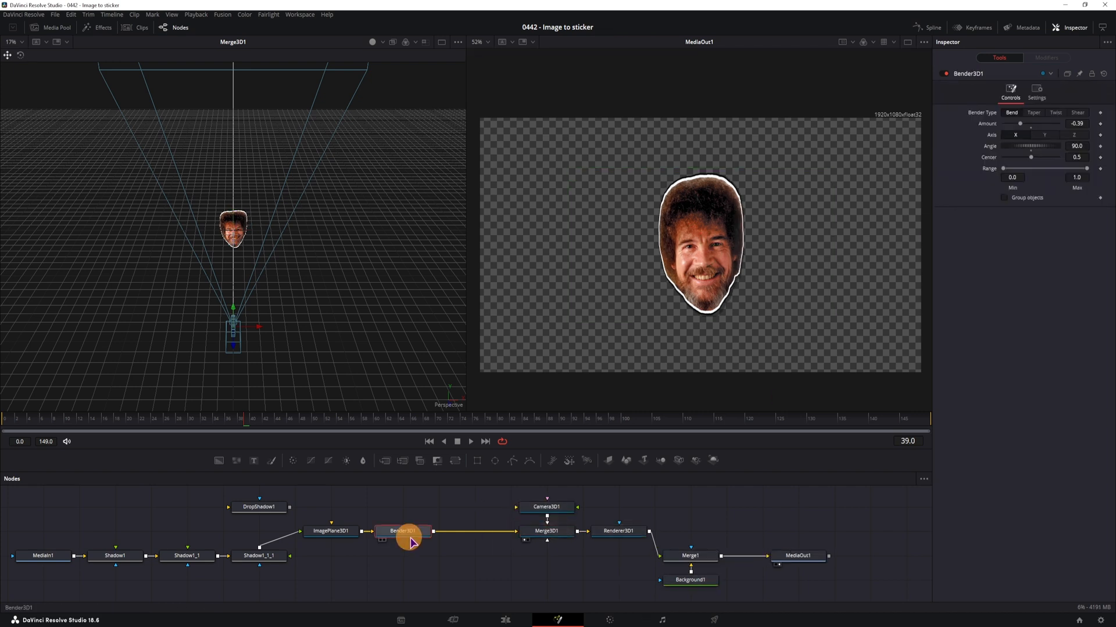
key(ctrl+c)
key(ctrl+v)
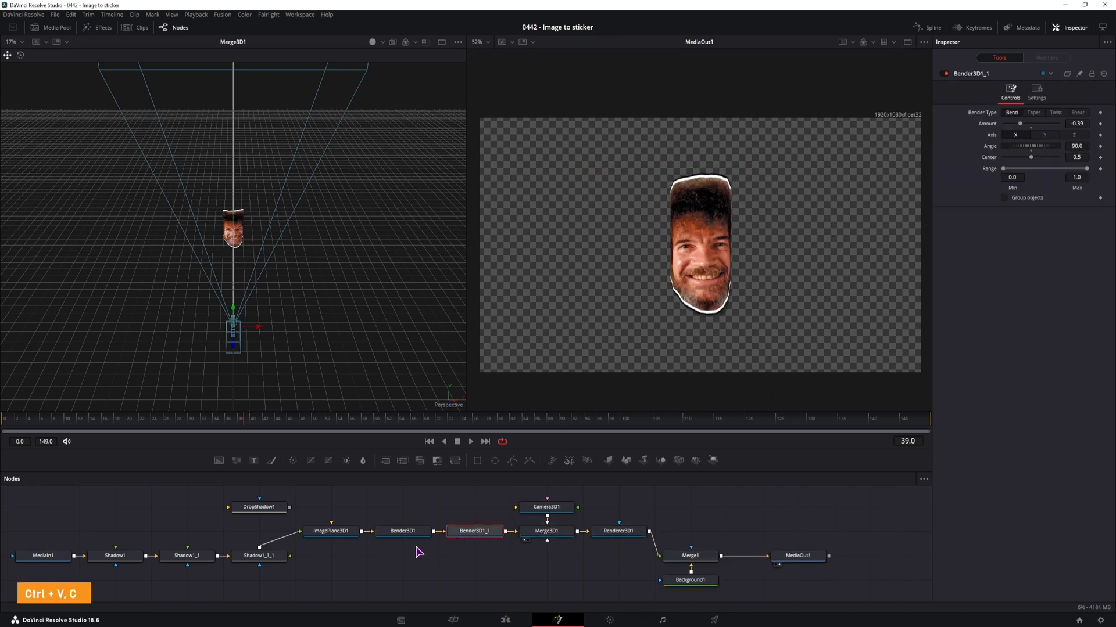
click(479, 534)
click(1044, 135)
click(1083, 145)
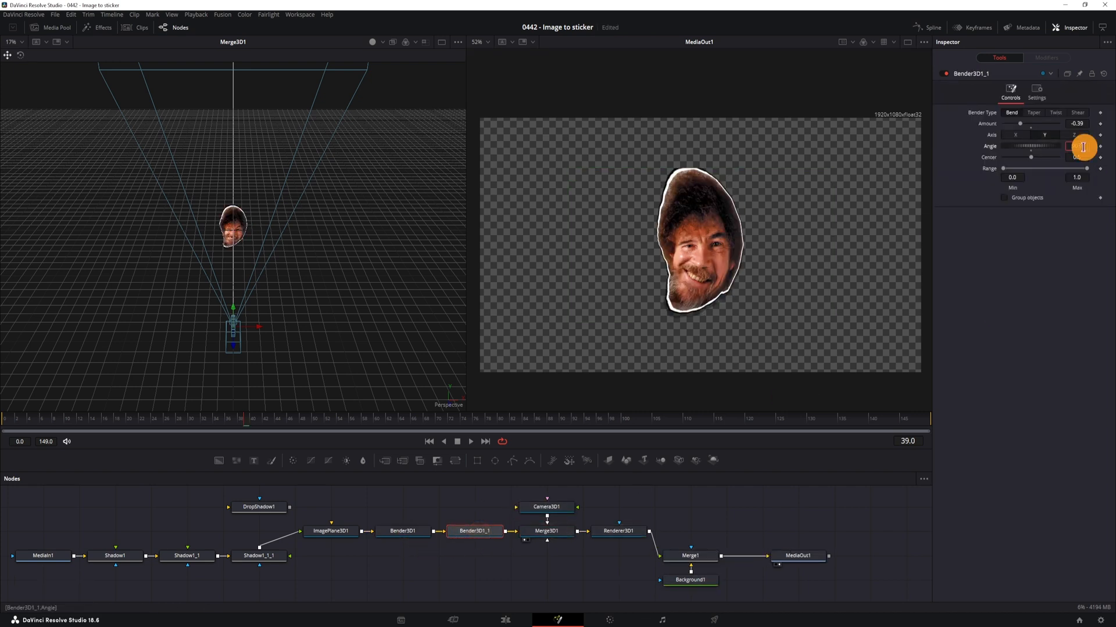
key(Tab)
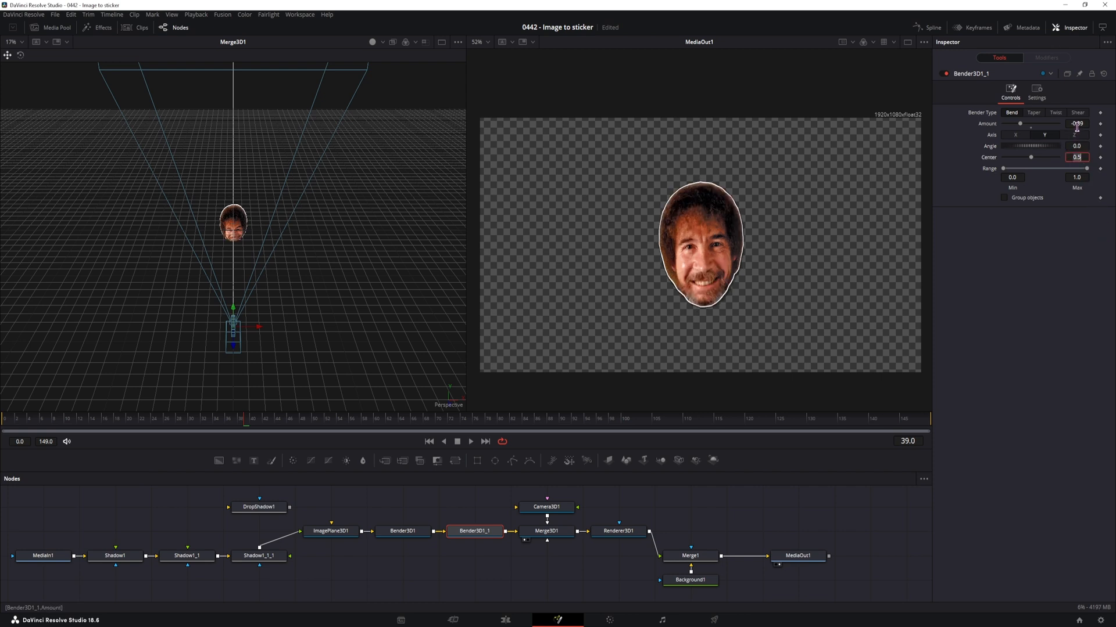
mouse_move(1079, 123)
mouse_down()
mouse_move(569, 127)
mouse_move(637, 146)
mouse_move(586, 157)
mouse_up()
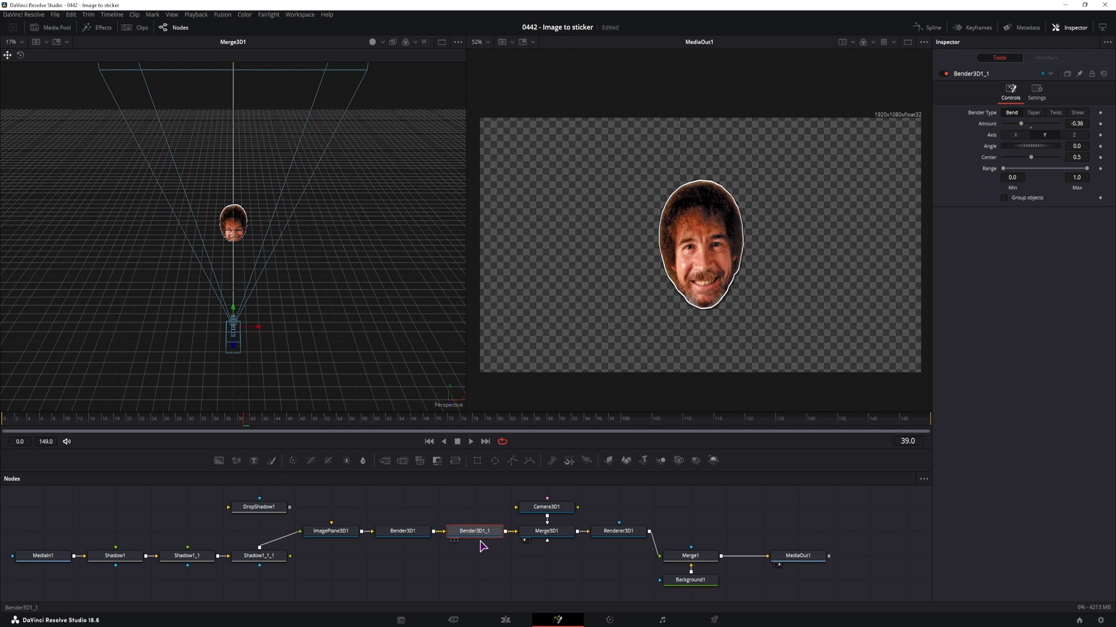
Detach the second Bender from the chain and keyframe Bender3D1's Amount and Center at 0.0 on frame 30
click(192, 422)
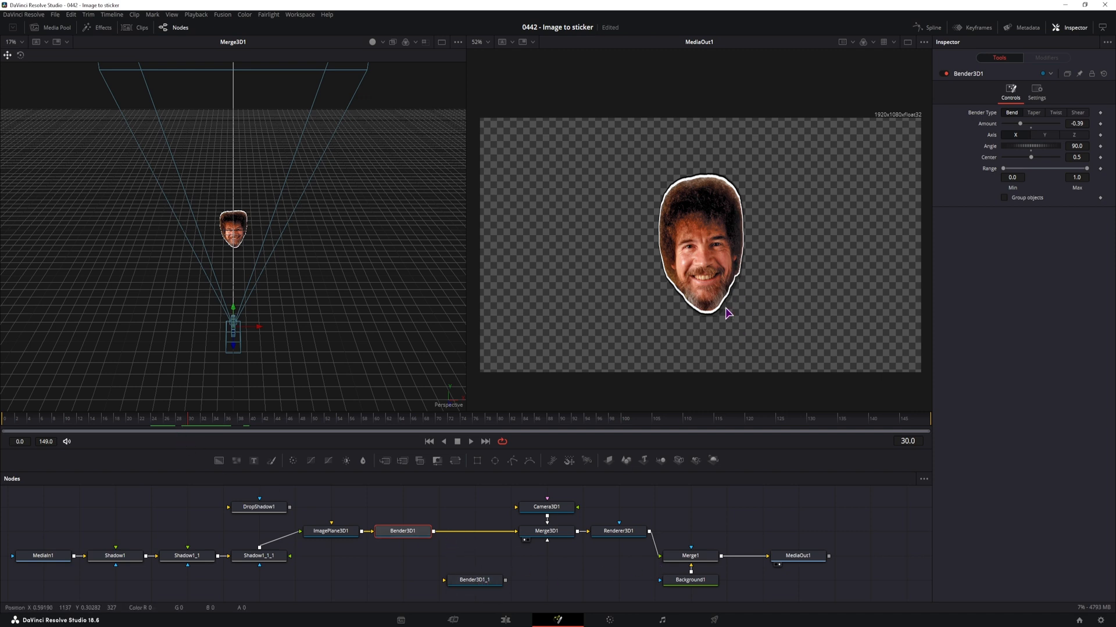
drag(1030, 157, 970, 155)
mouse_move(1020, 124)
mouse_down()
mouse_move(1011, 128)
mouse_move(1045, 127)
mouse_move(1014, 131)
mouse_move(1041, 130)
mouse_up()
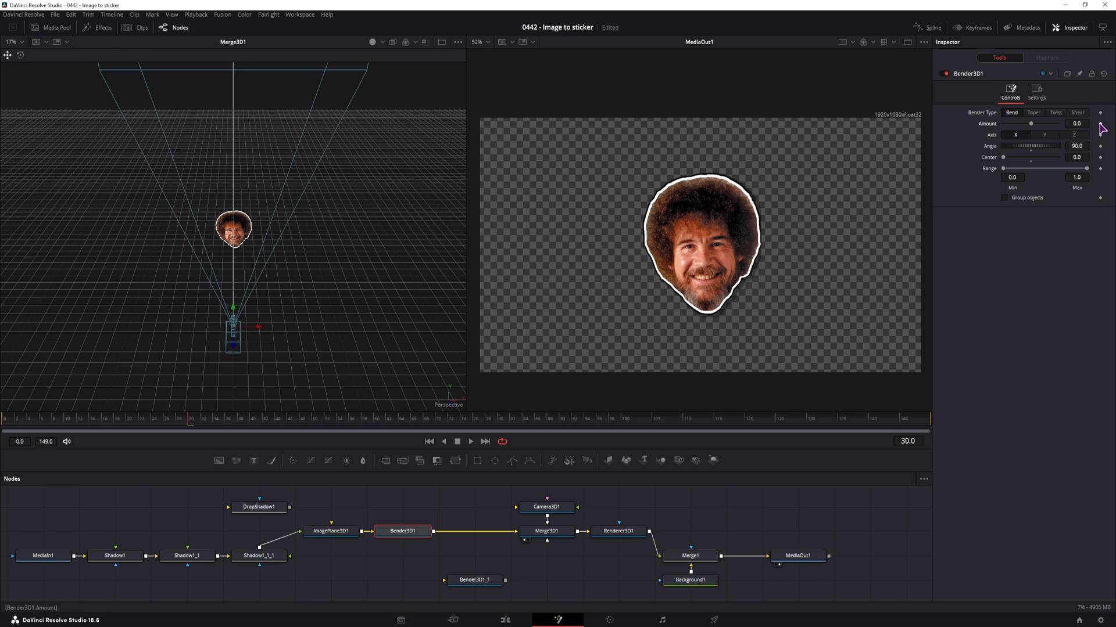
click(1099, 123)
On frame 40, set Bender3D1's Amount to 0.525 and remove the Center keyframe at that frame
click(251, 422)
mouse_move(1076, 123)
mouse_down()
mouse_move(1086, 121)
mouse_move(598, 129)
mouse_move(780, 161)
mouse_move(755, 159)
mouse_up()
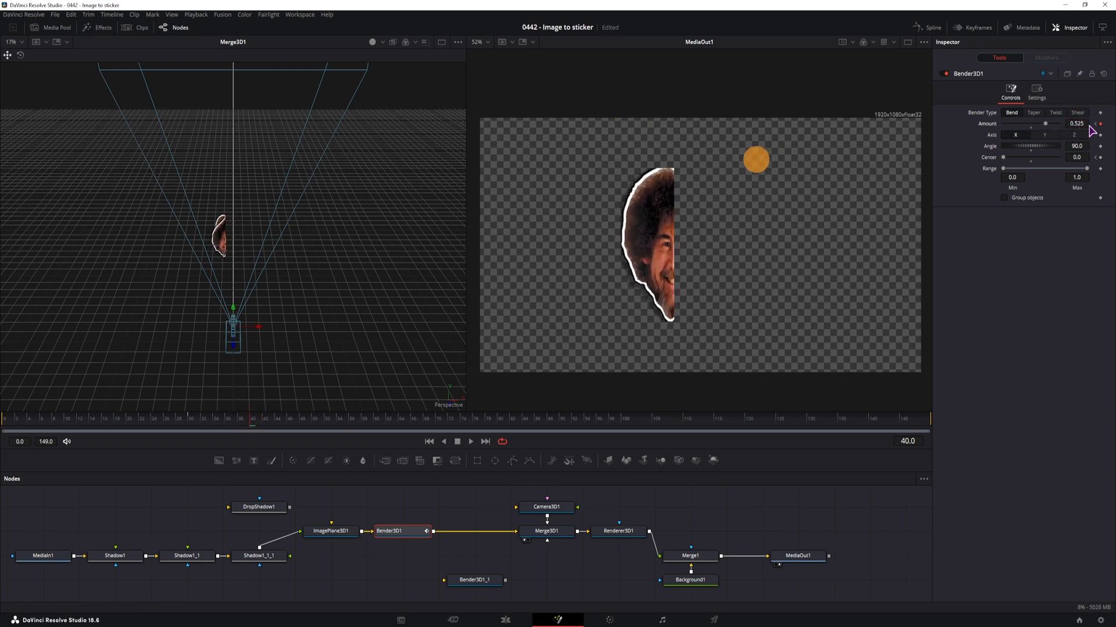
click(1100, 157)
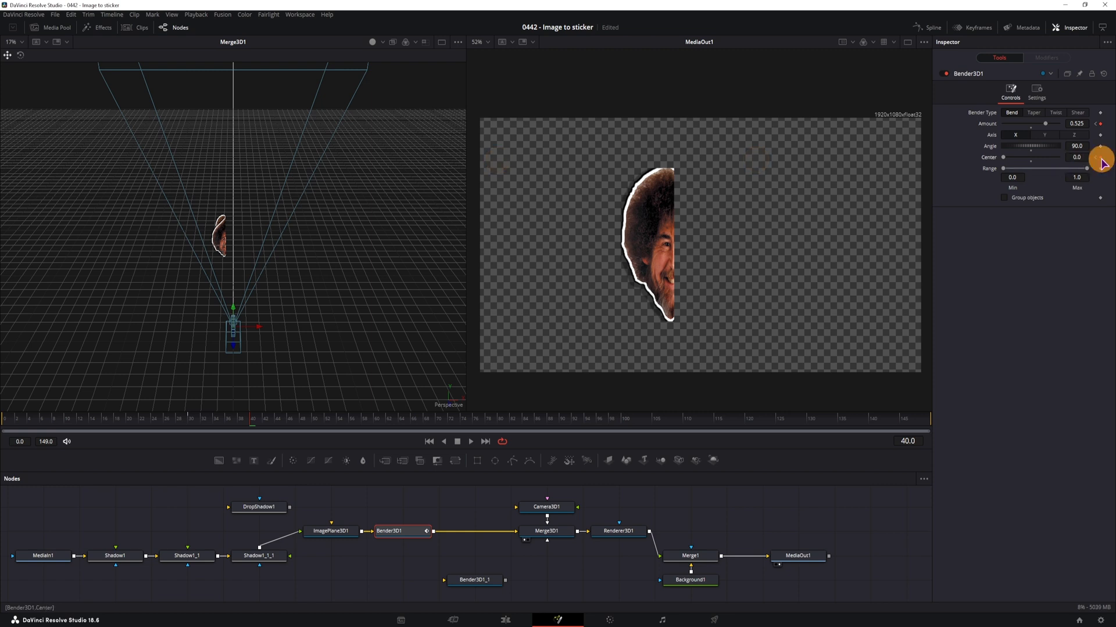
Keyframe Merge1's Blend at 1.0 on frame 38 and 0.0 on frame 40 so the peeled sticker disappears
drag(191, 418, 239, 435)
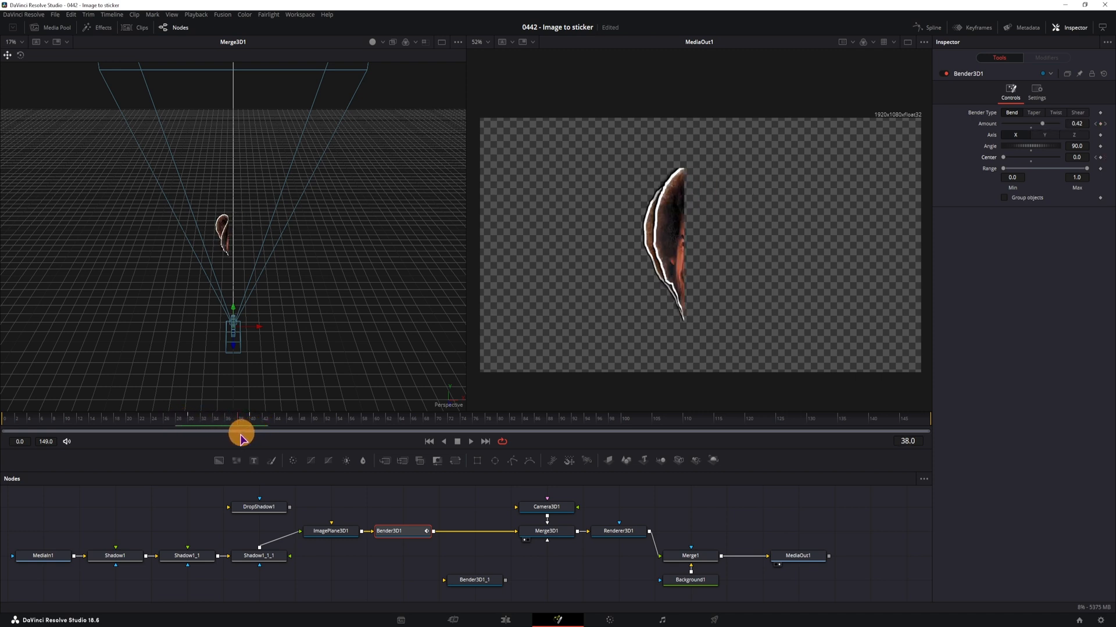
click(690, 557)
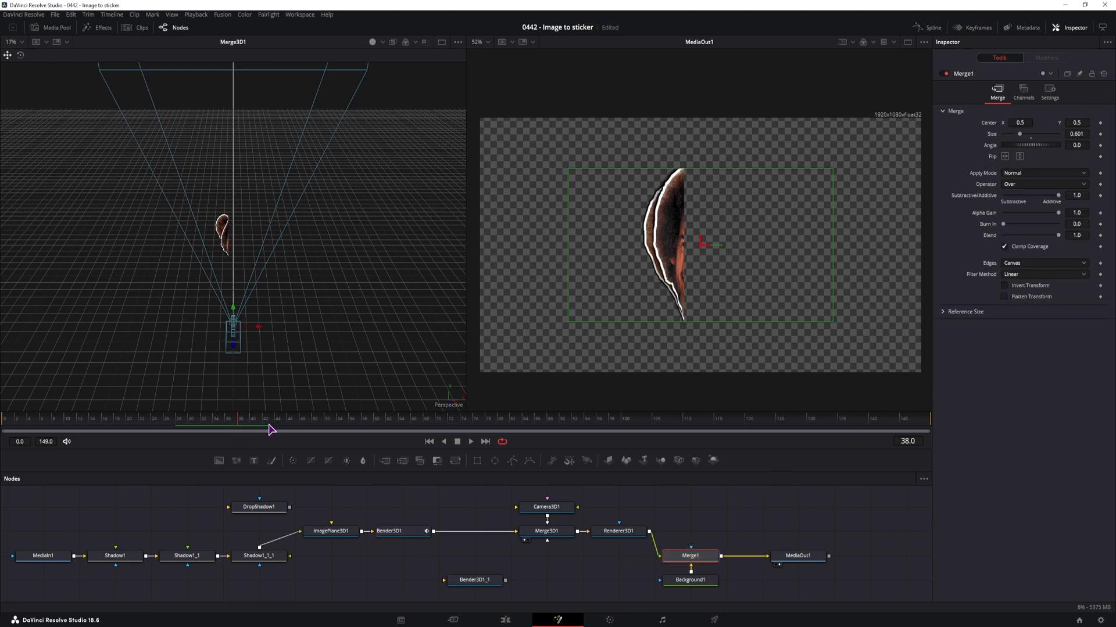
click(1100, 235)
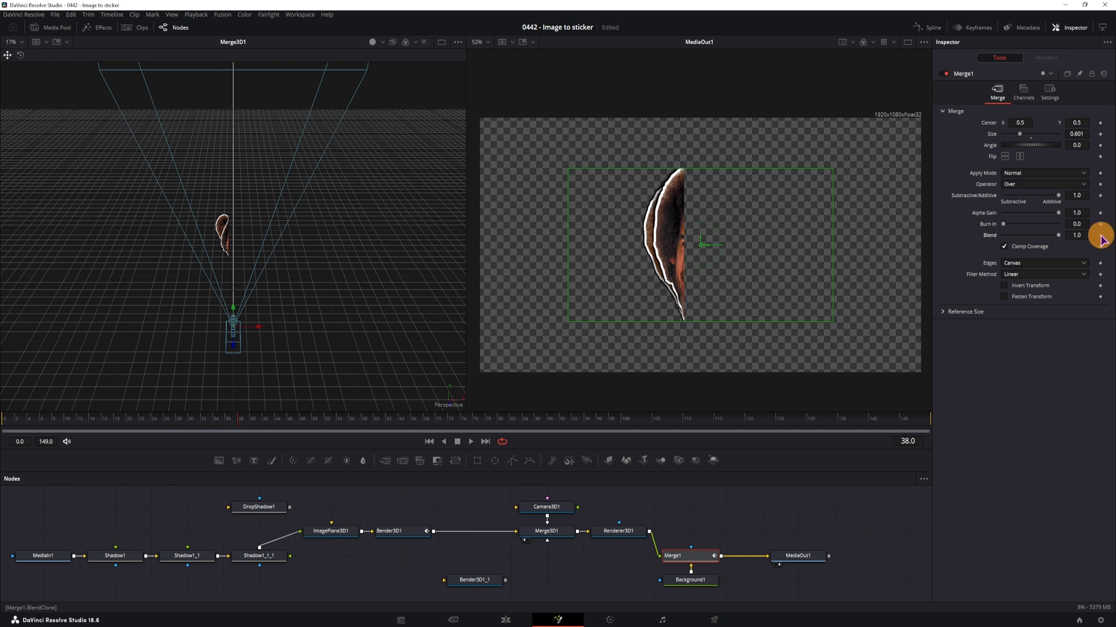
click(391, 532)
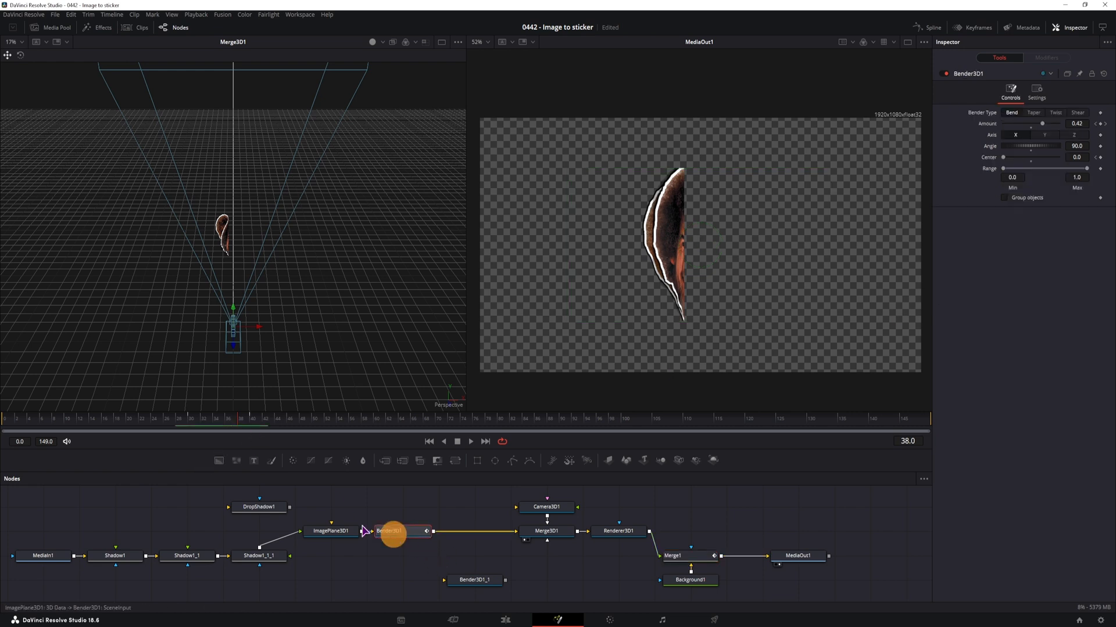
click(252, 429)
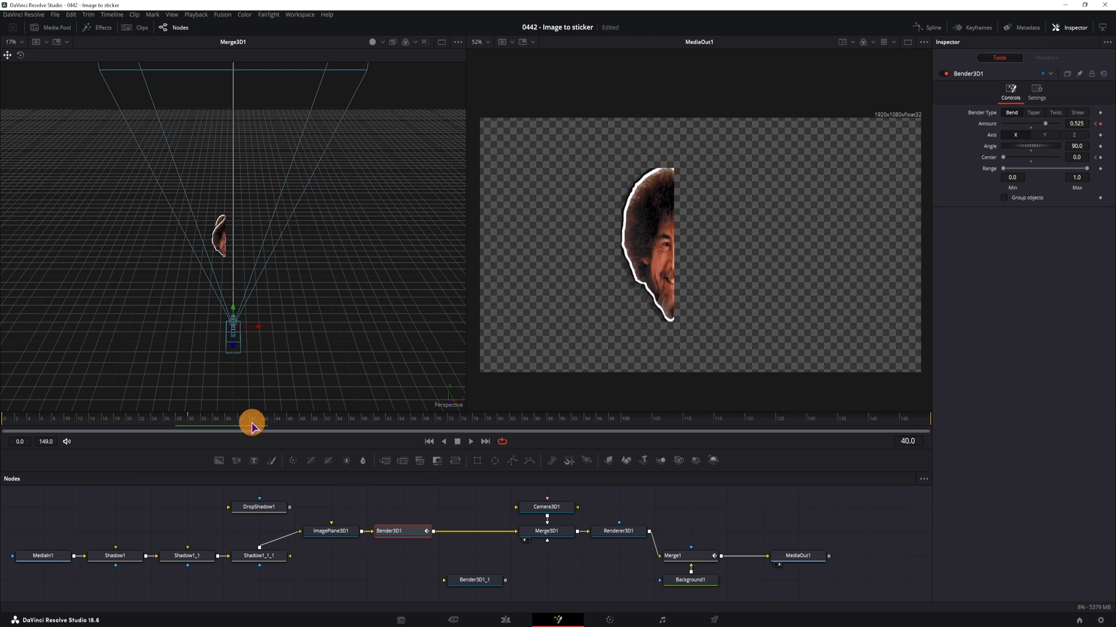
click(691, 558)
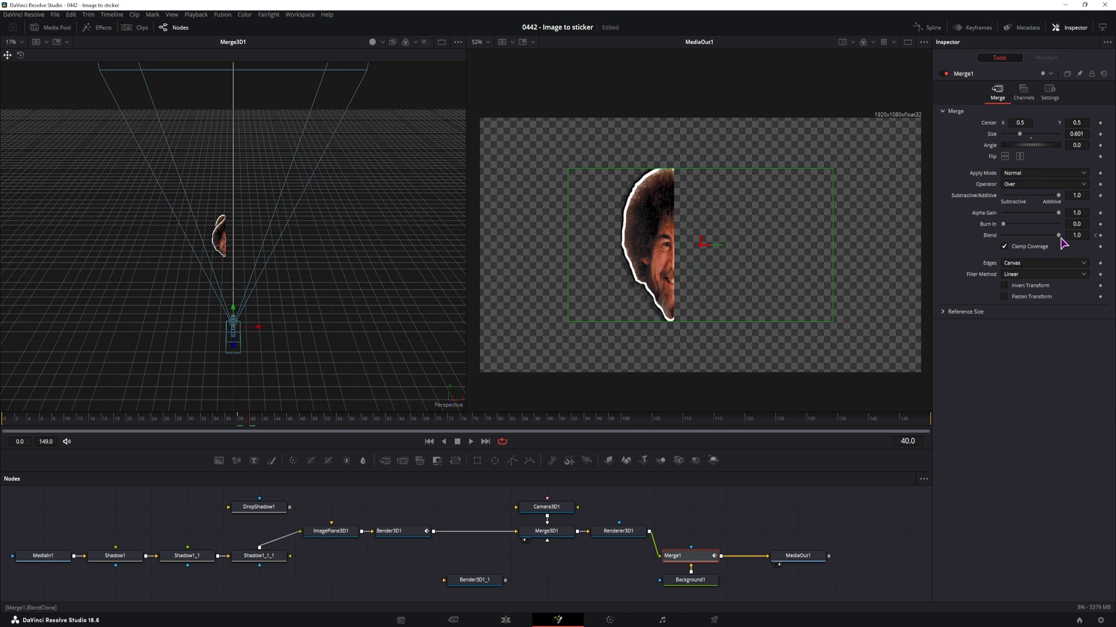
drag(1059, 236, 985, 233)
Play back and scrub through the peel animation to check the bend and the fade-out
click(215, 420)
click(613, 586)
key(space)
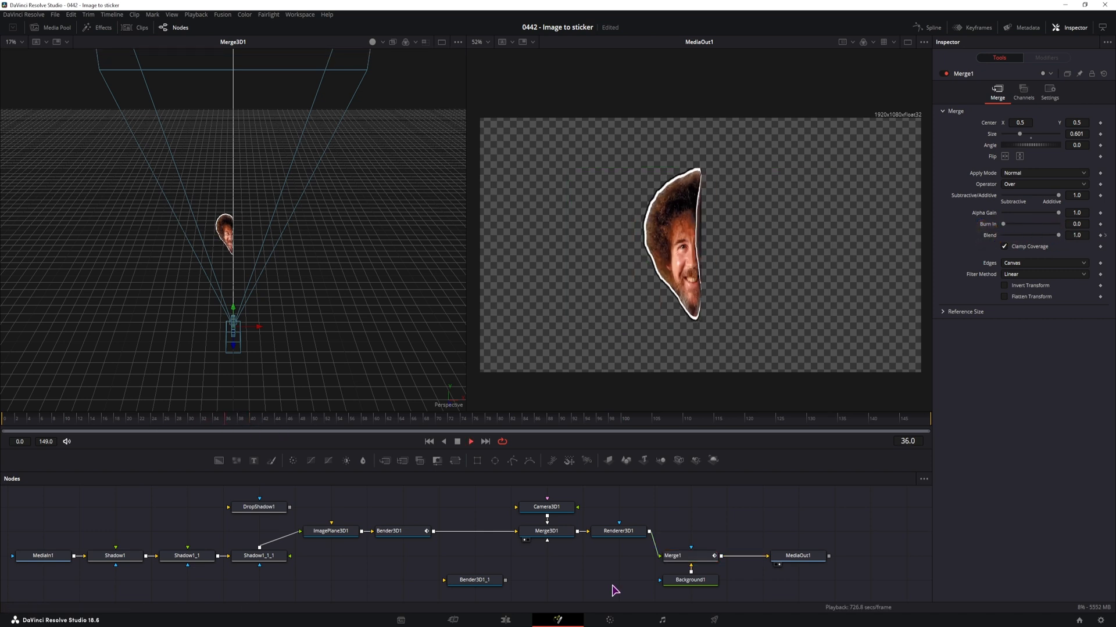
drag(132, 429, 277, 431)
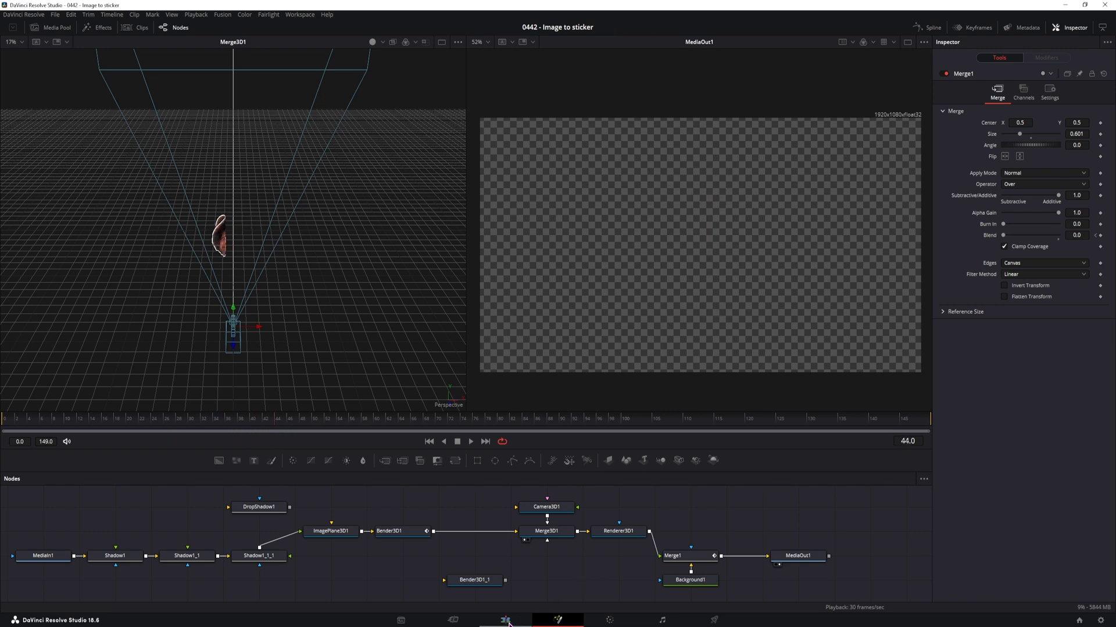
Return to the edit timeline, move the playhead to the pexels-pixabay-264905.jpg clip and open it in Fusion
click(506, 620)
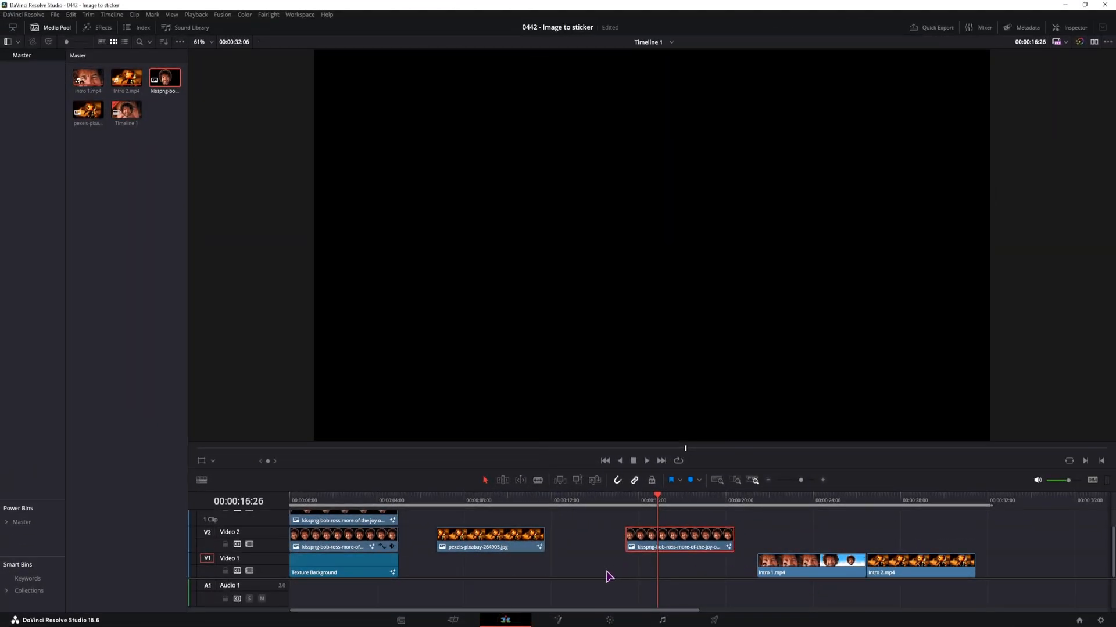
click(498, 503)
scroll(854, 549, right, 5)
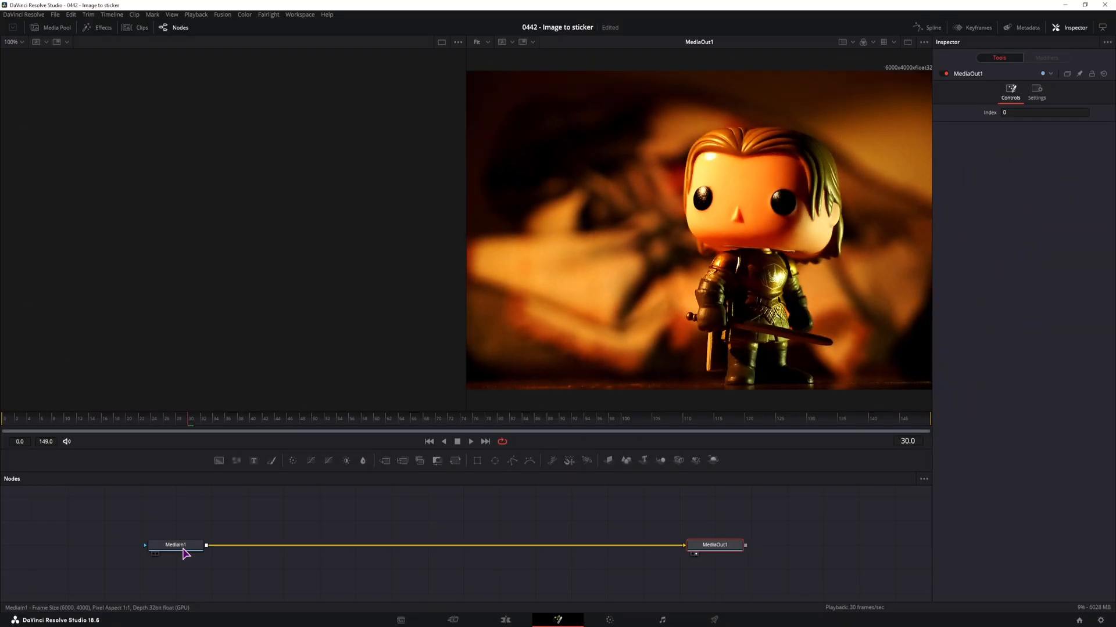
Add an unconnected Polygon node above the link between MediaIn1 and MediaOut1
click(176, 545)
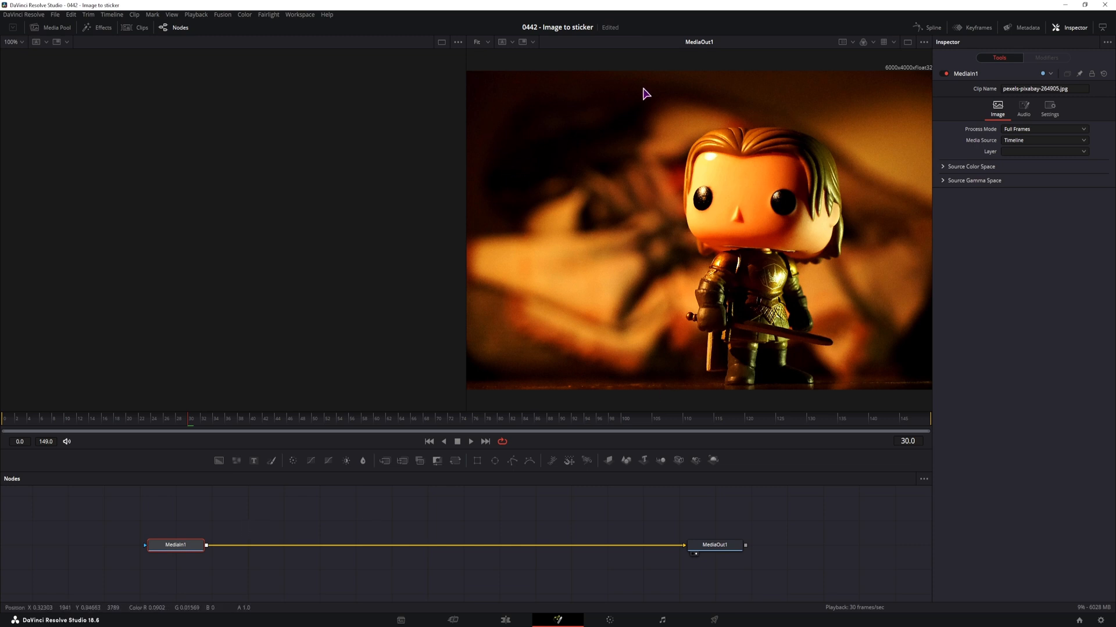
scroll(688, 338, up, 1)
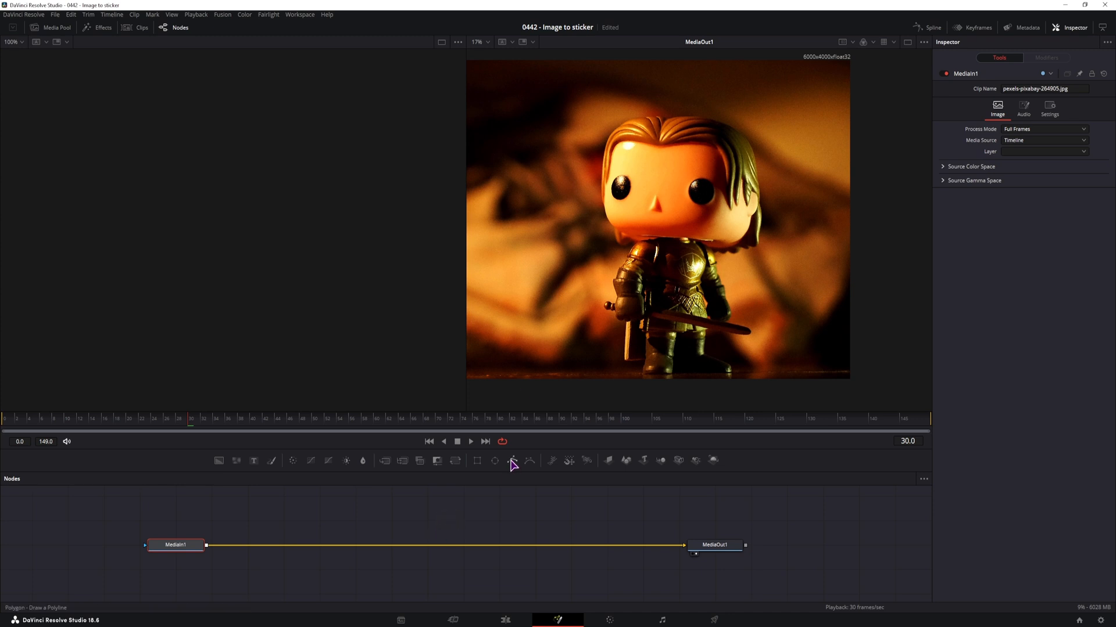
drag(513, 465, 283, 521)
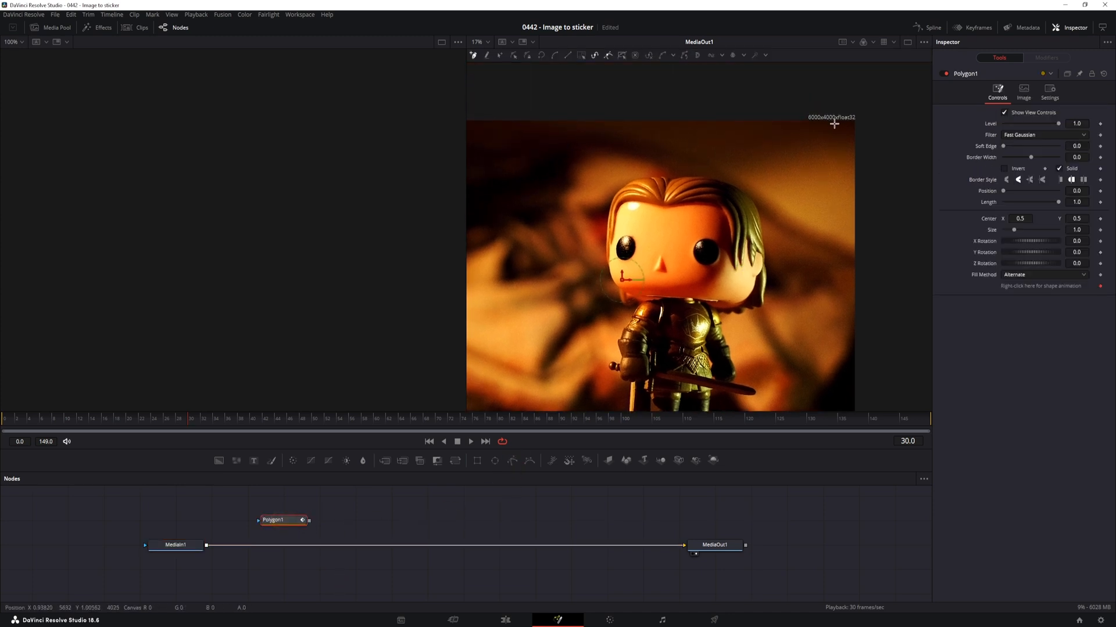
Add a Background node below the main link, turn off its Auto Resolution and set it to 1920 × 1080
drag(218, 462, 622, 565)
click(1024, 122)
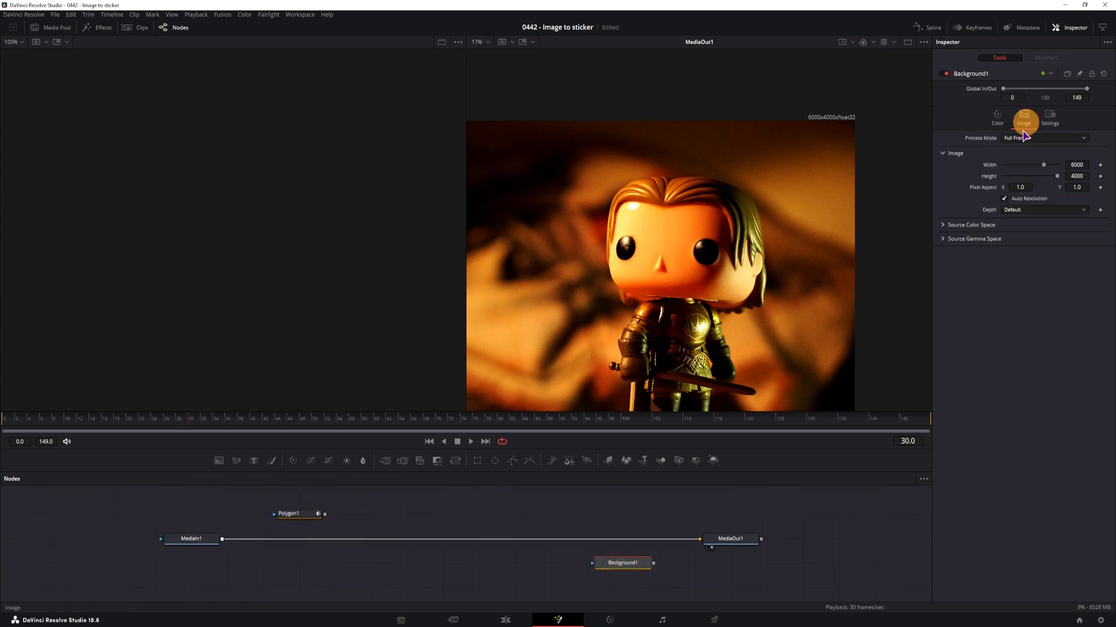
click(1005, 199)
click(1076, 165)
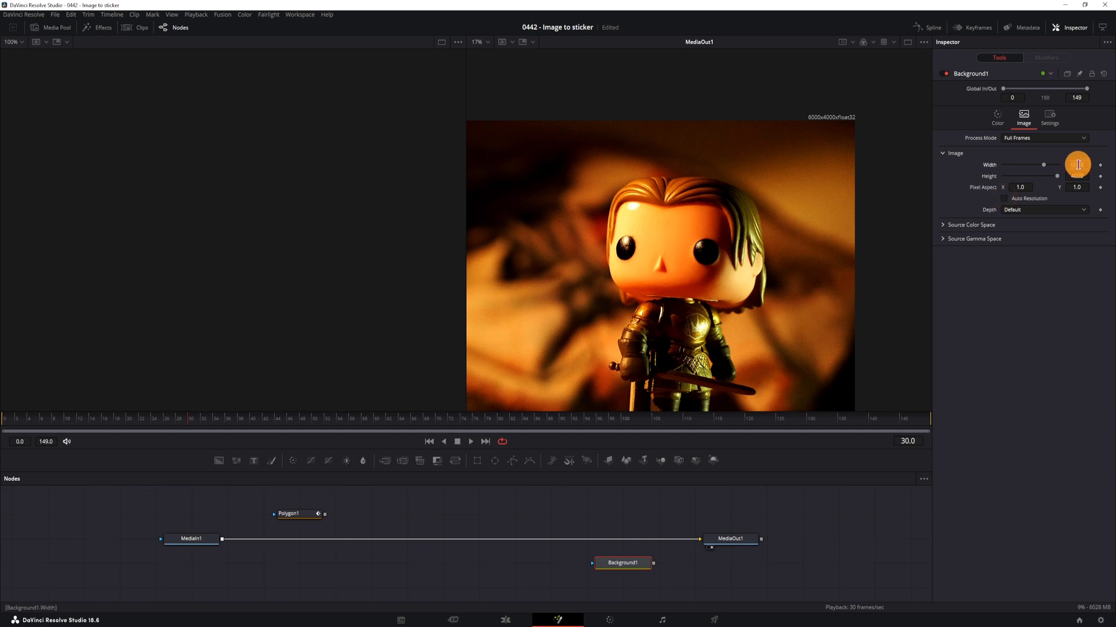
text(1920)
Merge MediaIn1 as foreground over Background1 ahead of MediaOut1 and set the Merge size to about 0.334
drag(654, 563, 222, 539)
drag(704, 566, 633, 541)
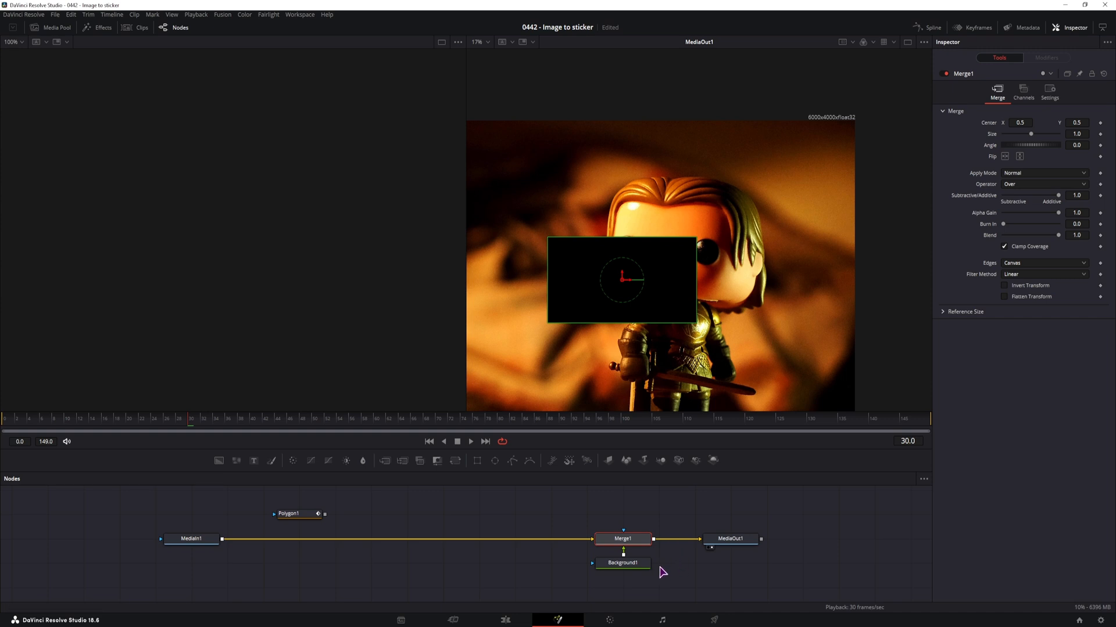
key(ctrl+t)
click(988, 123)
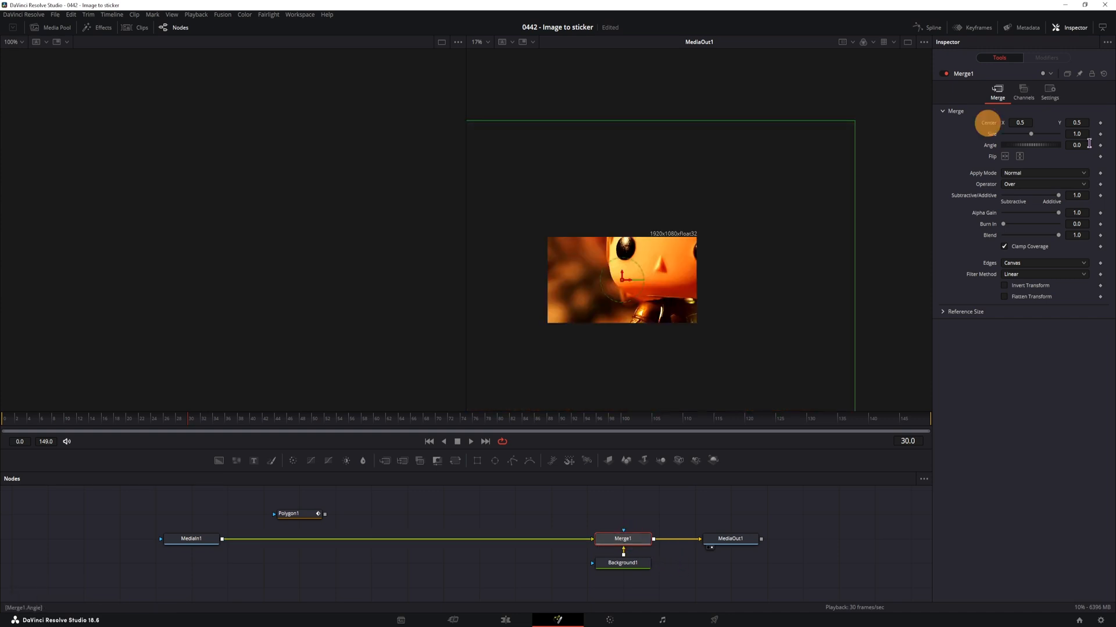
drag(1075, 132, 789, 140)
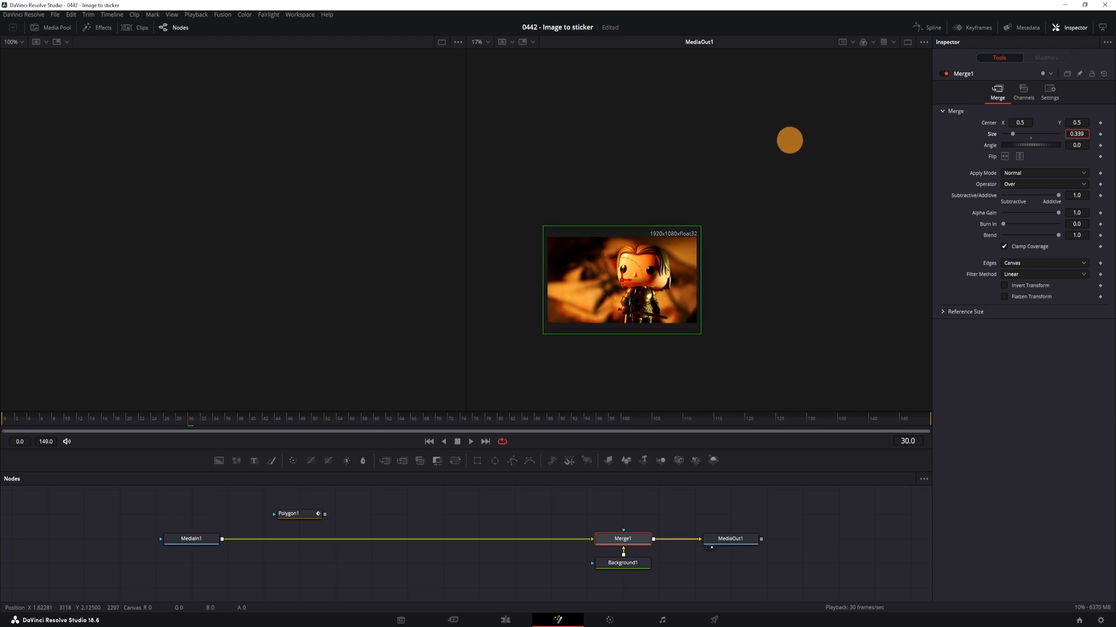
Try merging Merge1's output over itself through an Ellipse mask, shifting the masked copy's center to about X 0.415, Y 0.483
drag(459, 546, 471, 522)
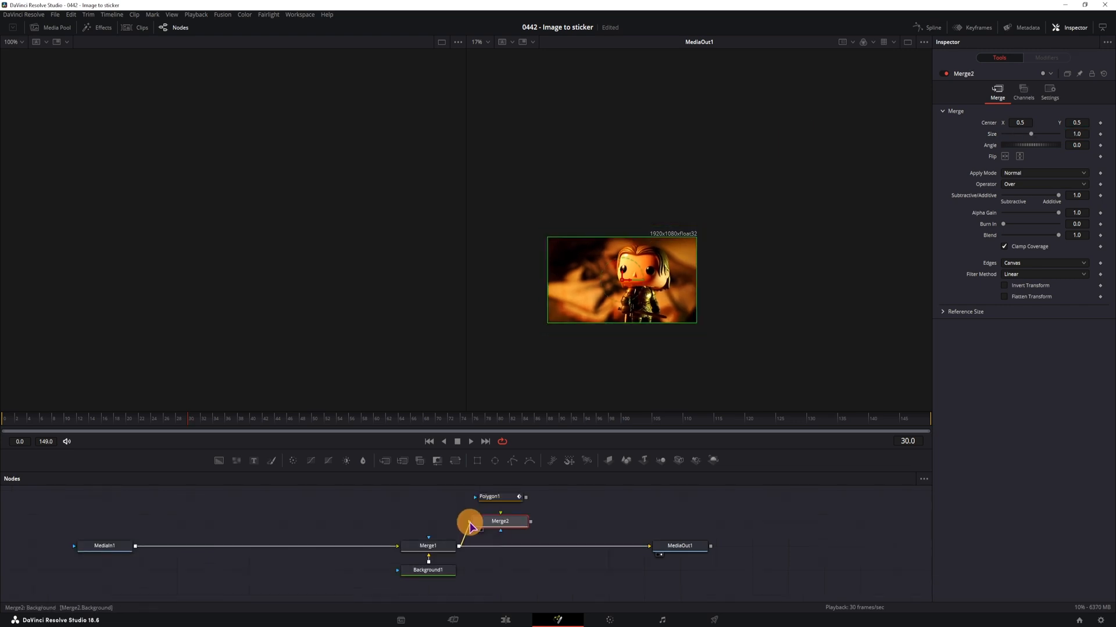
drag(500, 523, 511, 523)
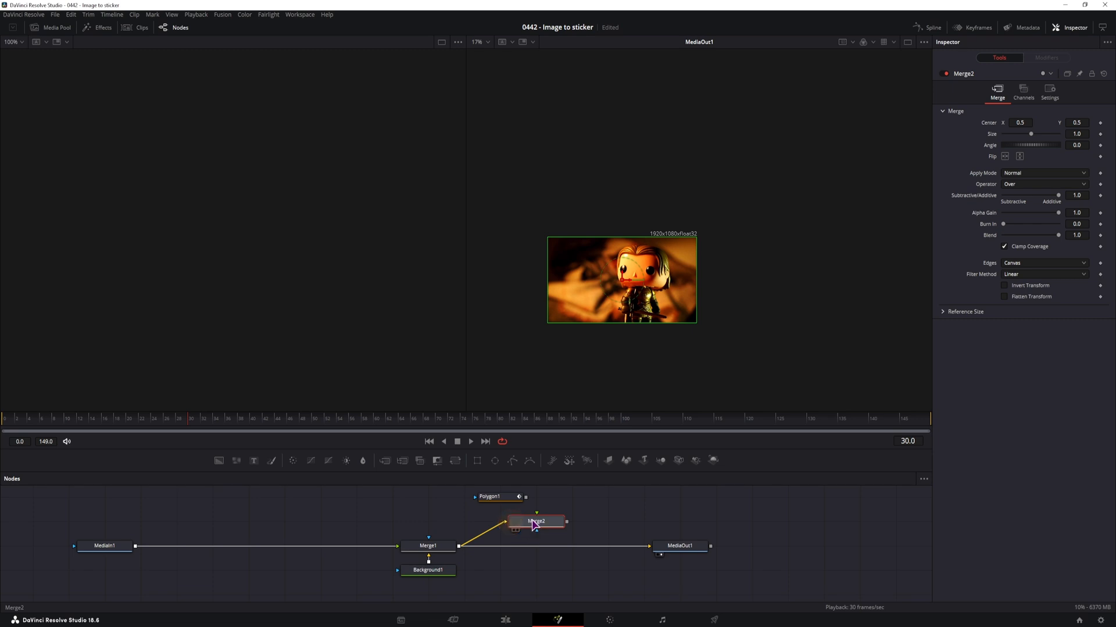
drag(459, 547, 538, 519)
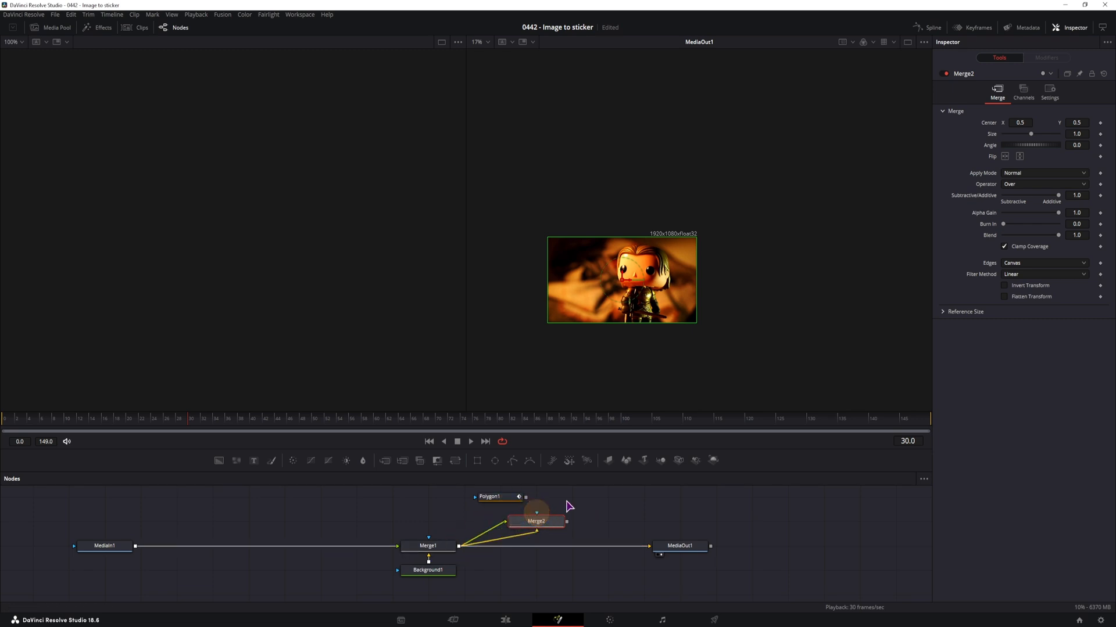
drag(494, 460, 538, 534)
key(1)
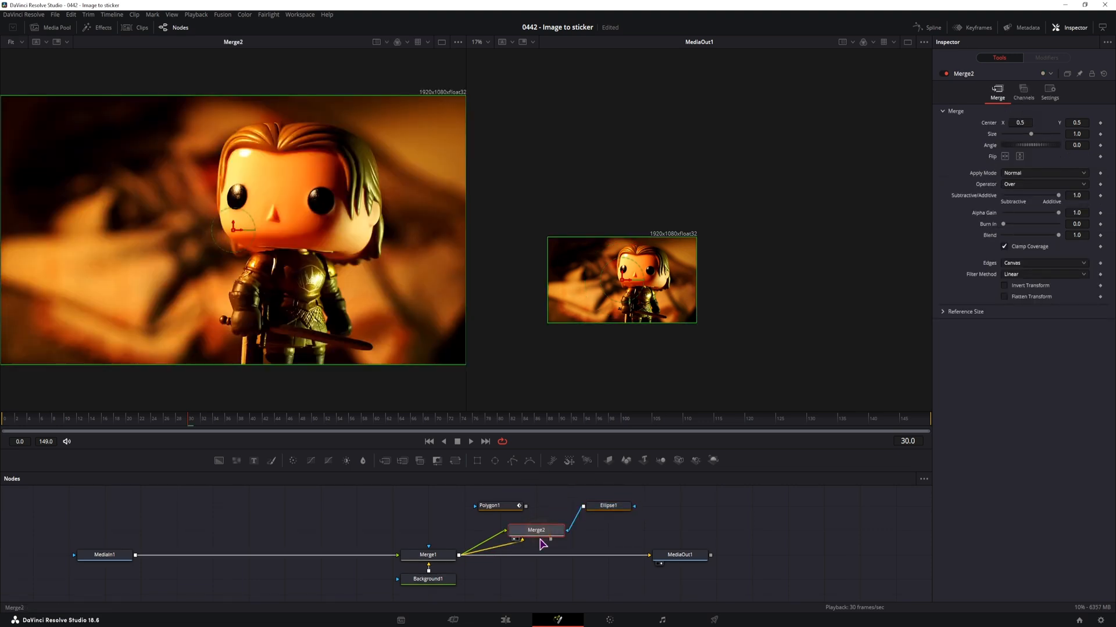
click(541, 529)
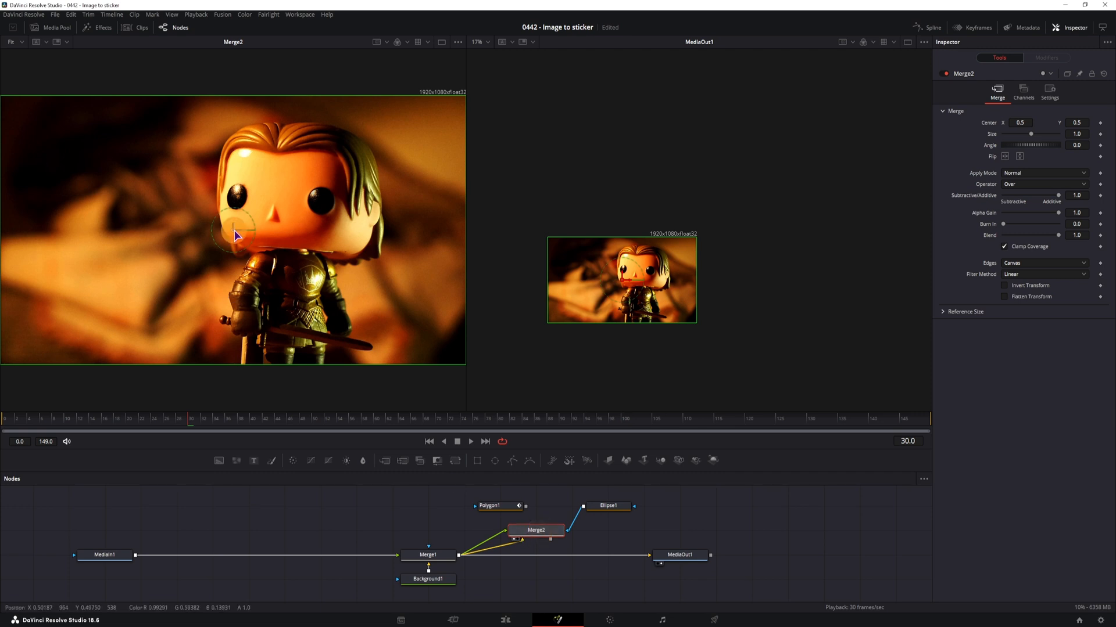
drag(236, 234, 195, 243)
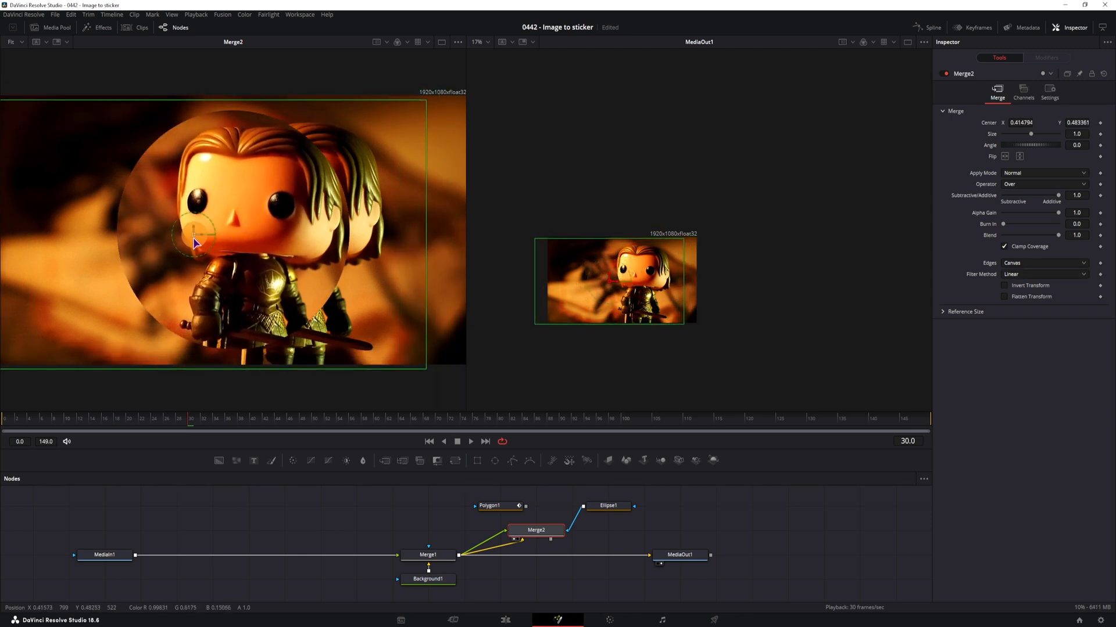
click(576, 555)
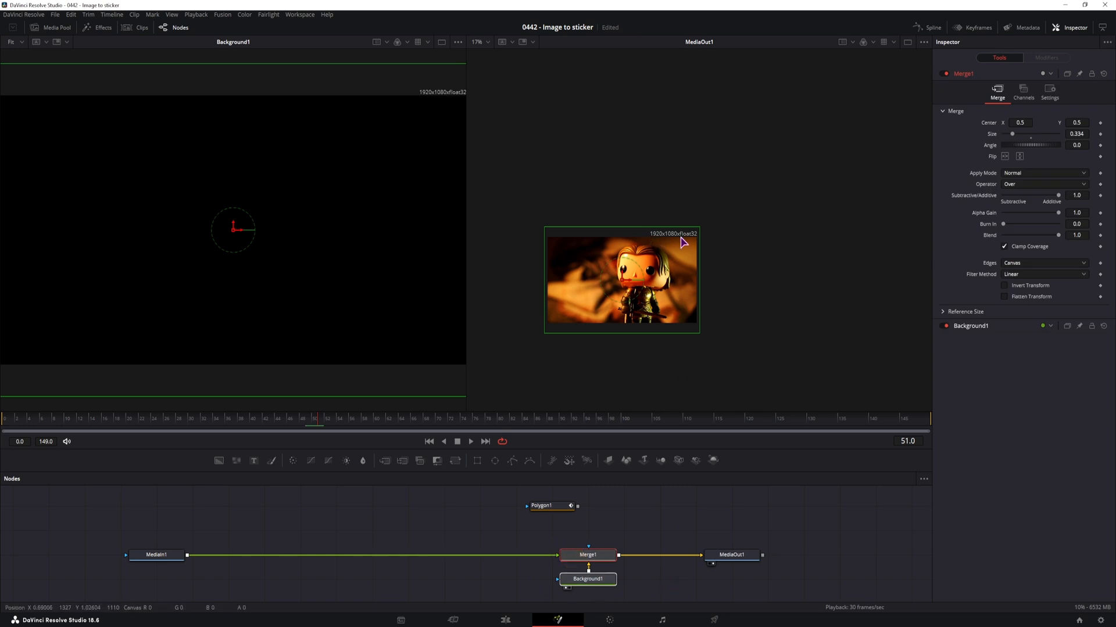
Place Polygon1 ahead of MediaIn1 and connect it to MediaIn1's mask input
click(467, 500)
drag(549, 508, 83, 507)
drag(184, 534, 245, 518)
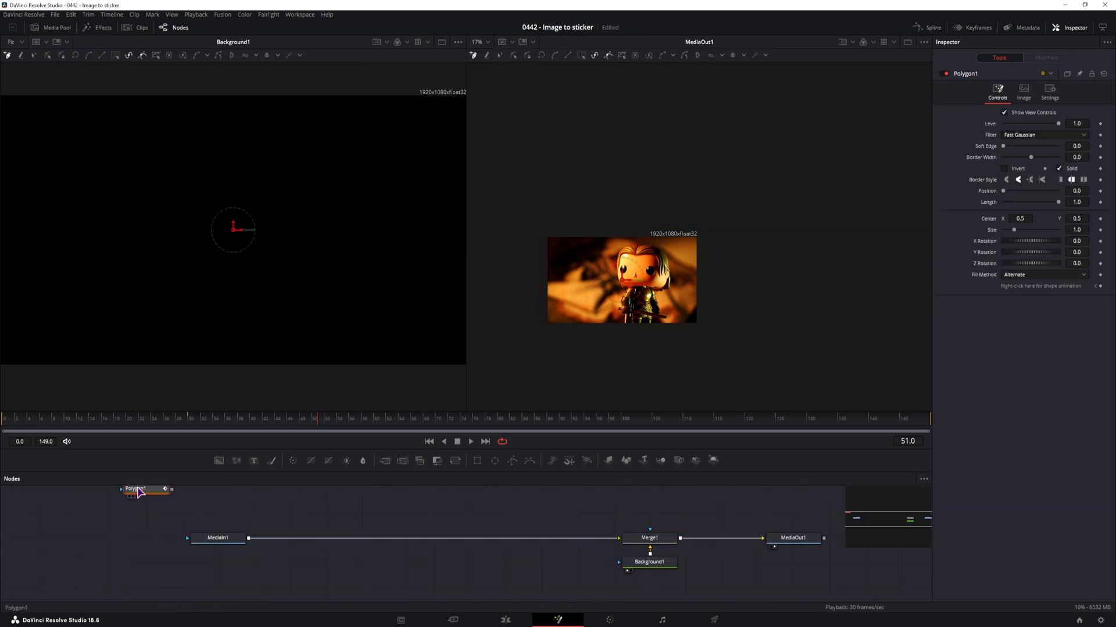
drag(139, 492, 104, 541)
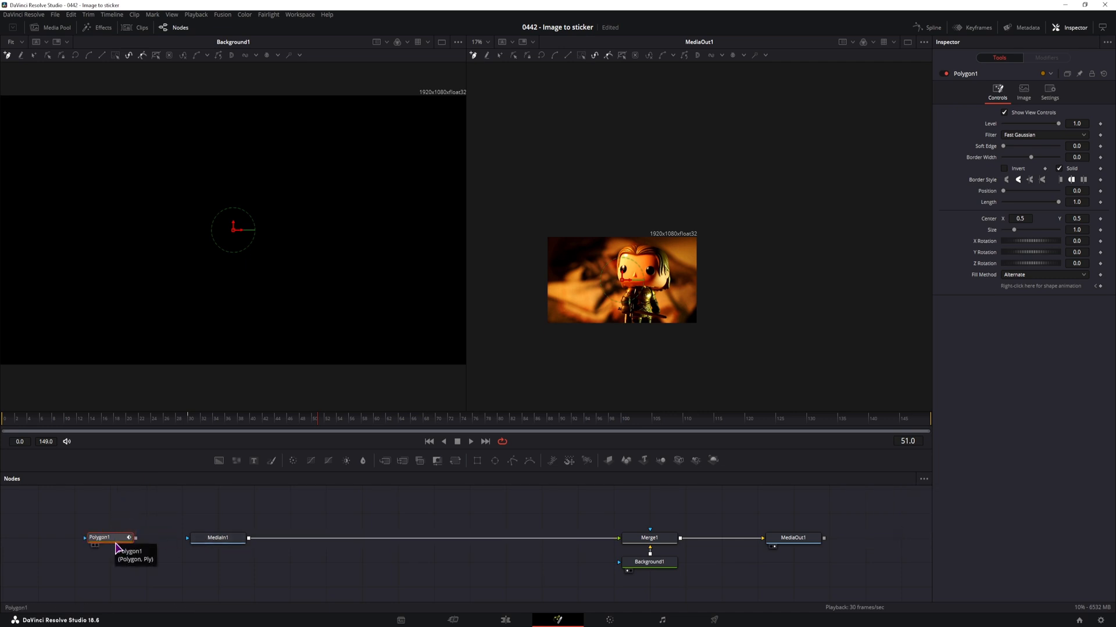
click(224, 540)
drag(136, 539, 188, 542)
Turn on Invert for the Polygon1 mask
click(112, 543)
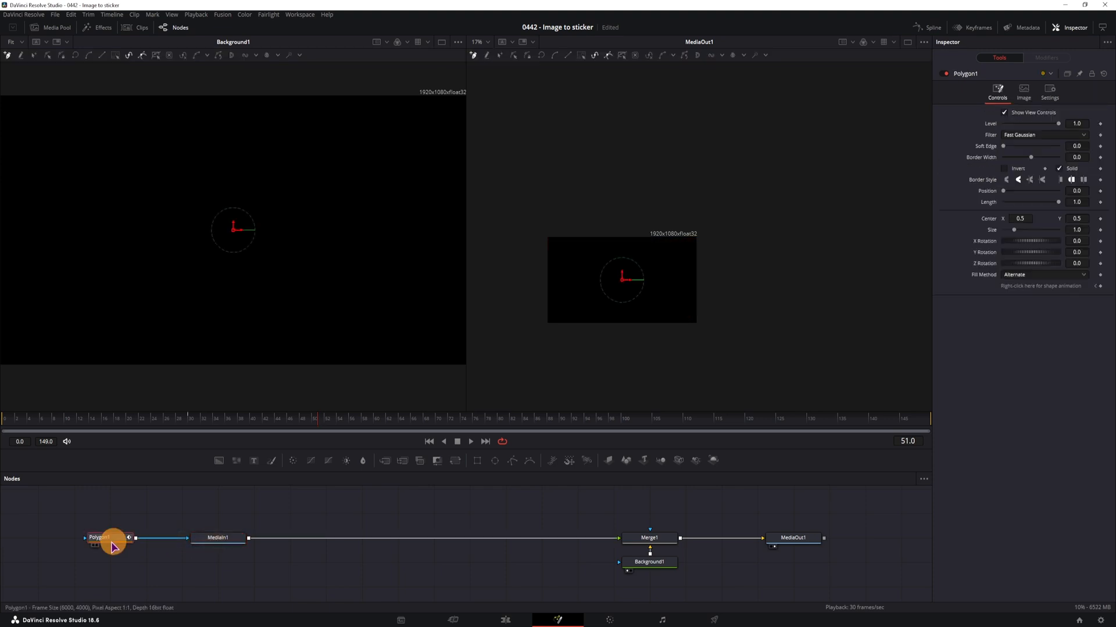
click(1004, 172)
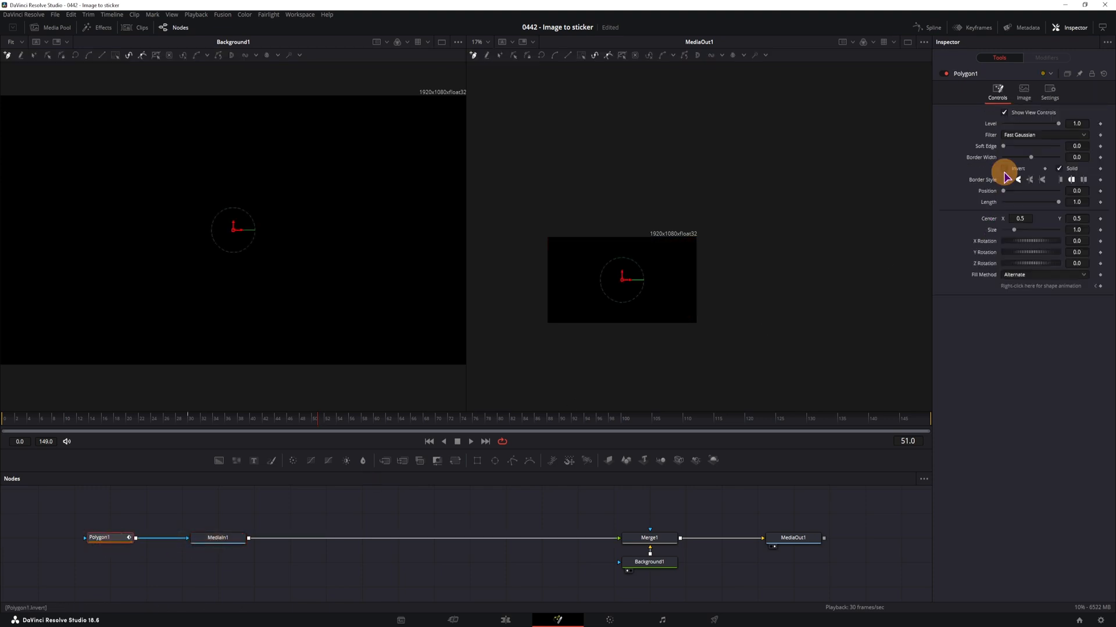
click(1006, 167)
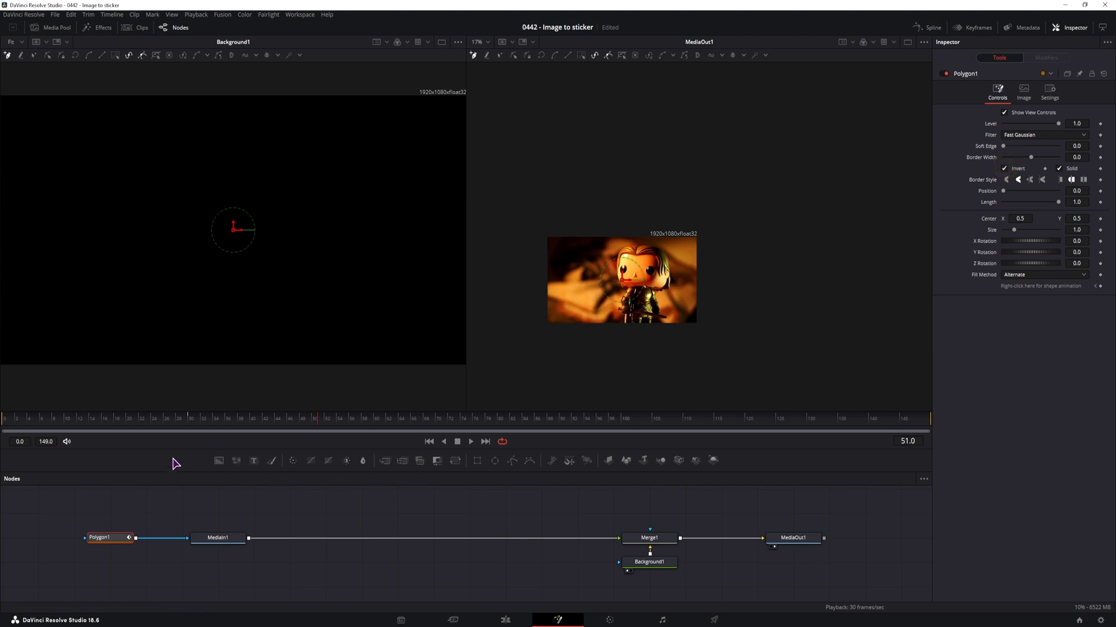
Delete Polygon1's automatic shape keyframe on frame 30 and return the playhead to frame 0
click(188, 419)
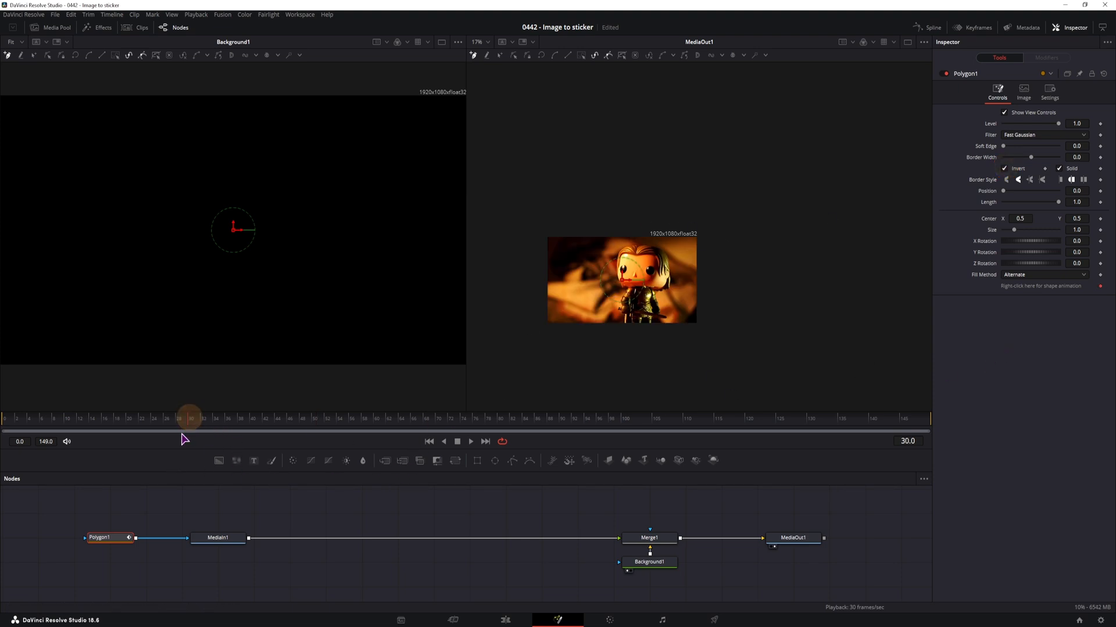
click(264, 418)
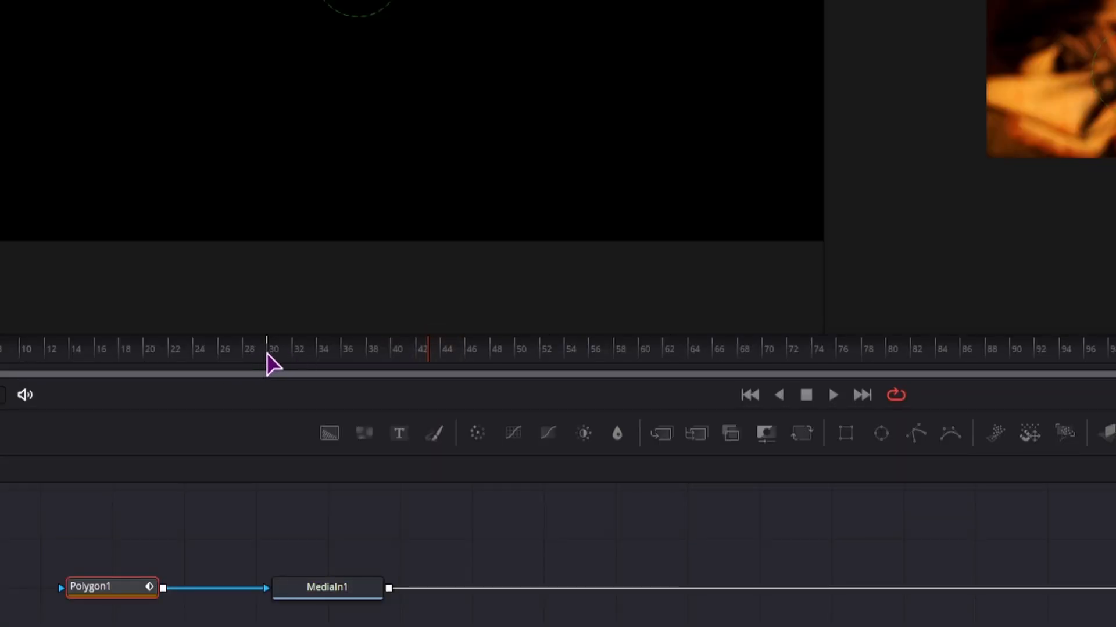
click(268, 356)
click(234, 421)
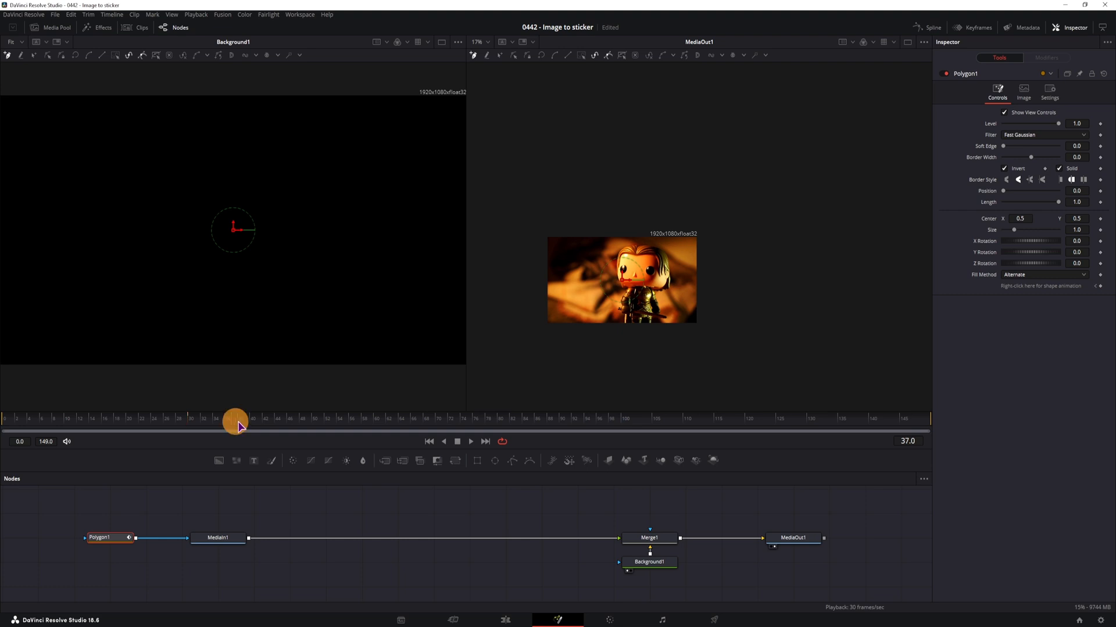
click(1095, 286)
click(1100, 286)
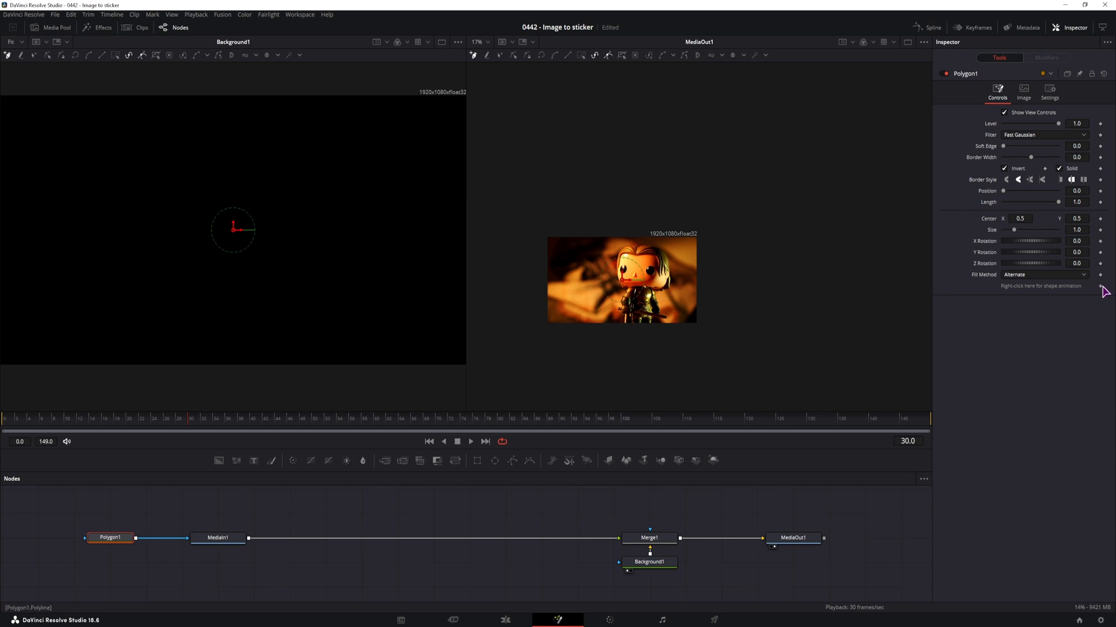
drag(63, 427, 2, 428)
Show MediaIn1 in the second viewer in place of MediaOut1, with the whole figurine in view
scroll(639, 306, up, 5)
drag(581, 352, 628, 321)
click(219, 541)
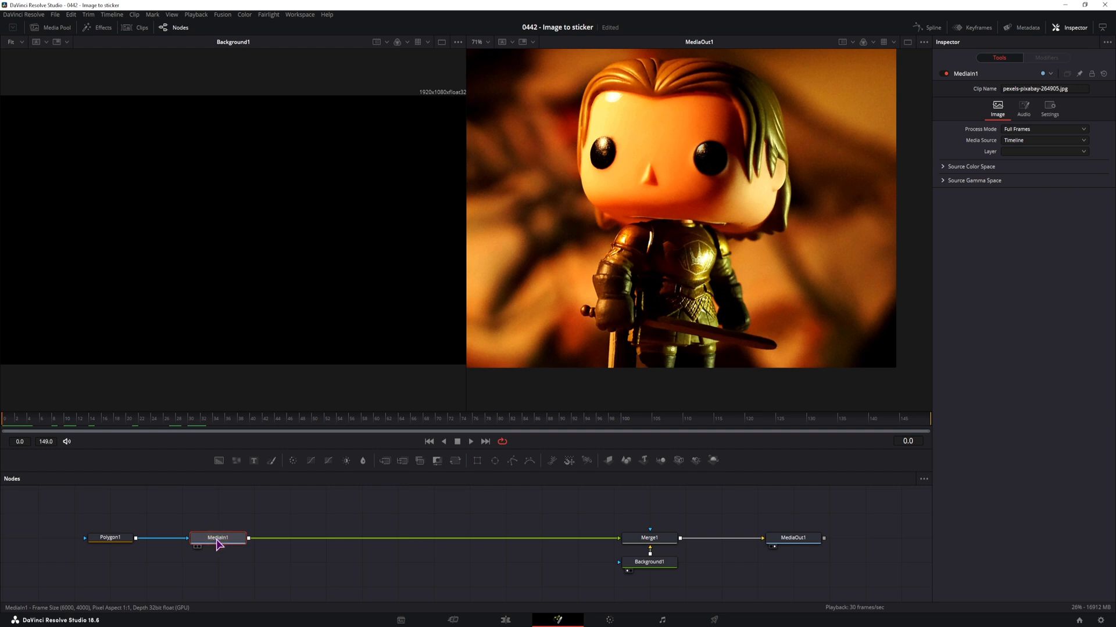
key(2)
scroll(767, 293, down, 5)
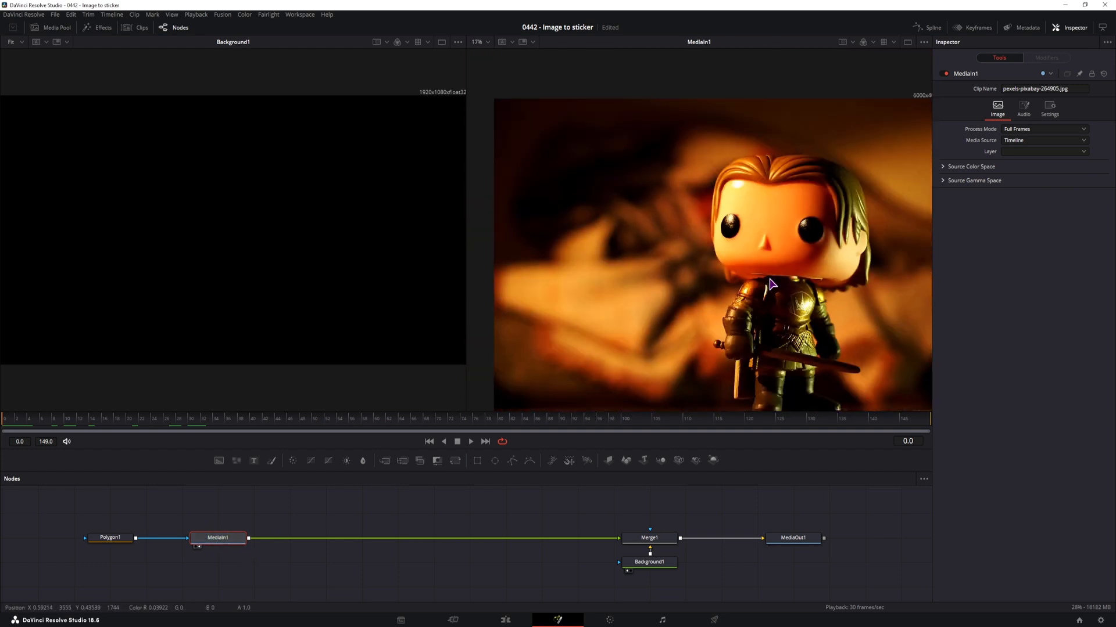
scroll(766, 293, up, 4)
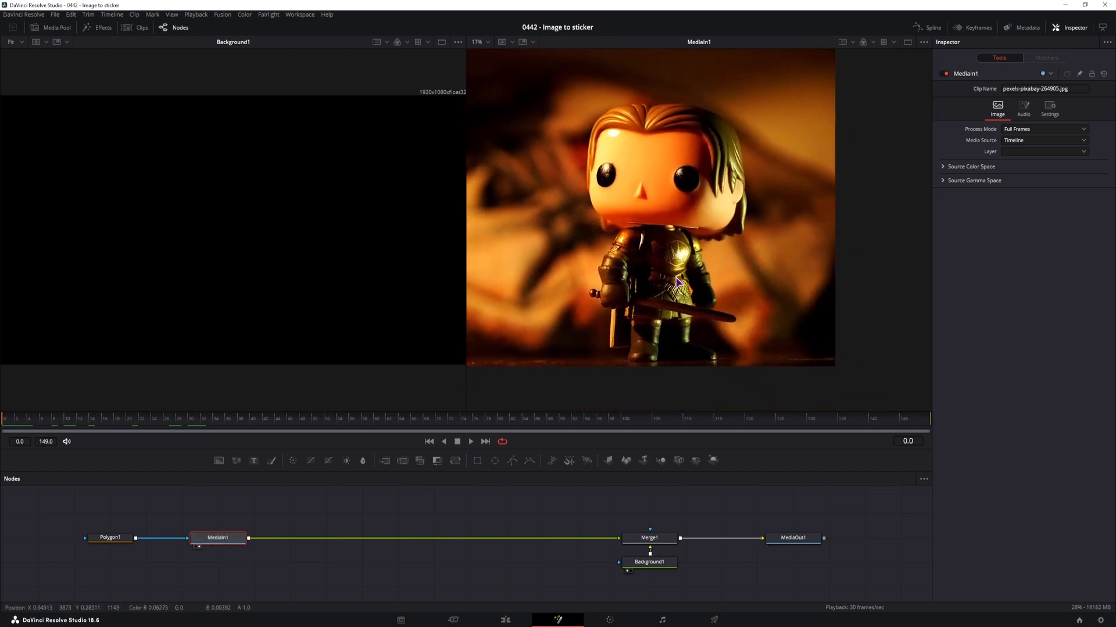
Trace a closed Polygon1 shape around the figurine from feet to hair, including the sword, and turn off Invert
click(677, 350)
click(650, 351)
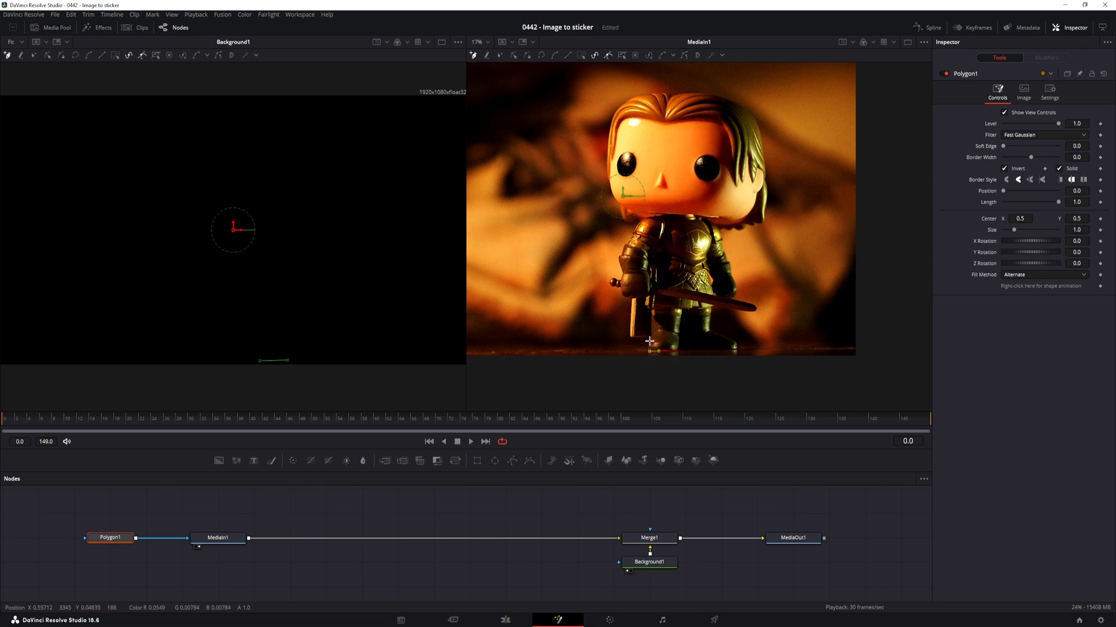
click(650, 338)
click(630, 336)
click(633, 299)
click(623, 297)
click(619, 289)
click(610, 284)
click(608, 277)
click(621, 279)
click(623, 274)
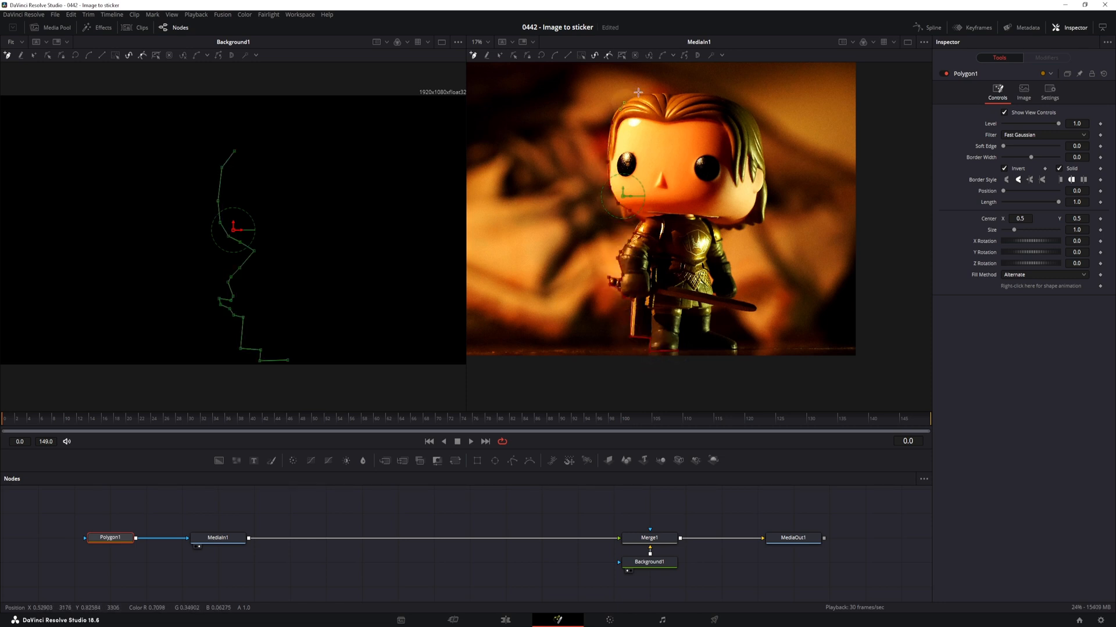
click(767, 190)
click(761, 226)
click(720, 229)
click(730, 267)
click(757, 307)
click(738, 343)
click(735, 352)
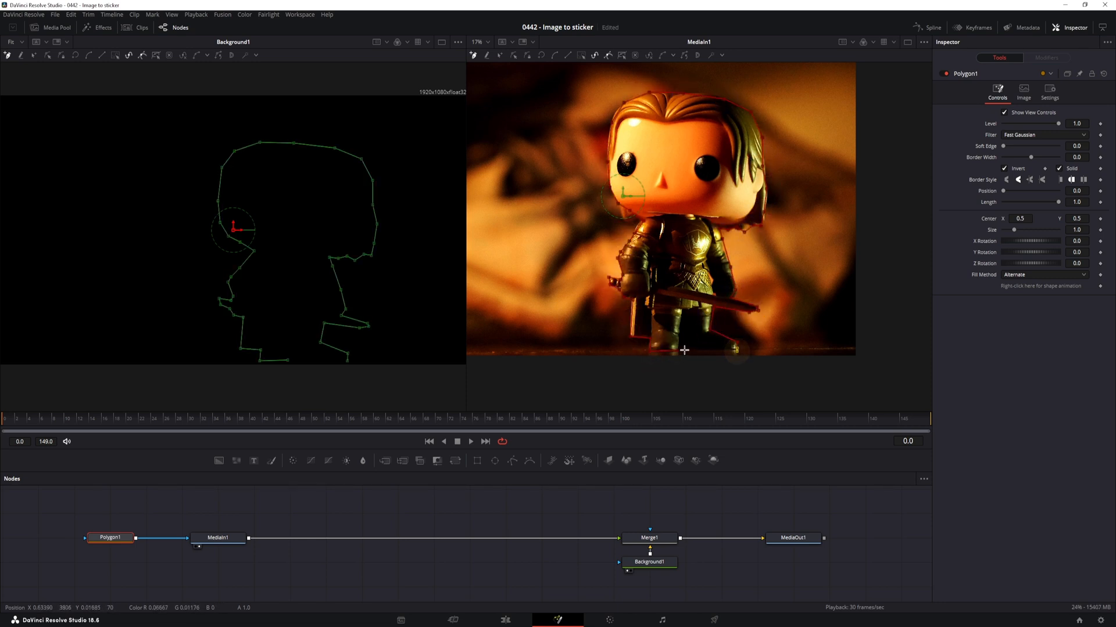
click(678, 351)
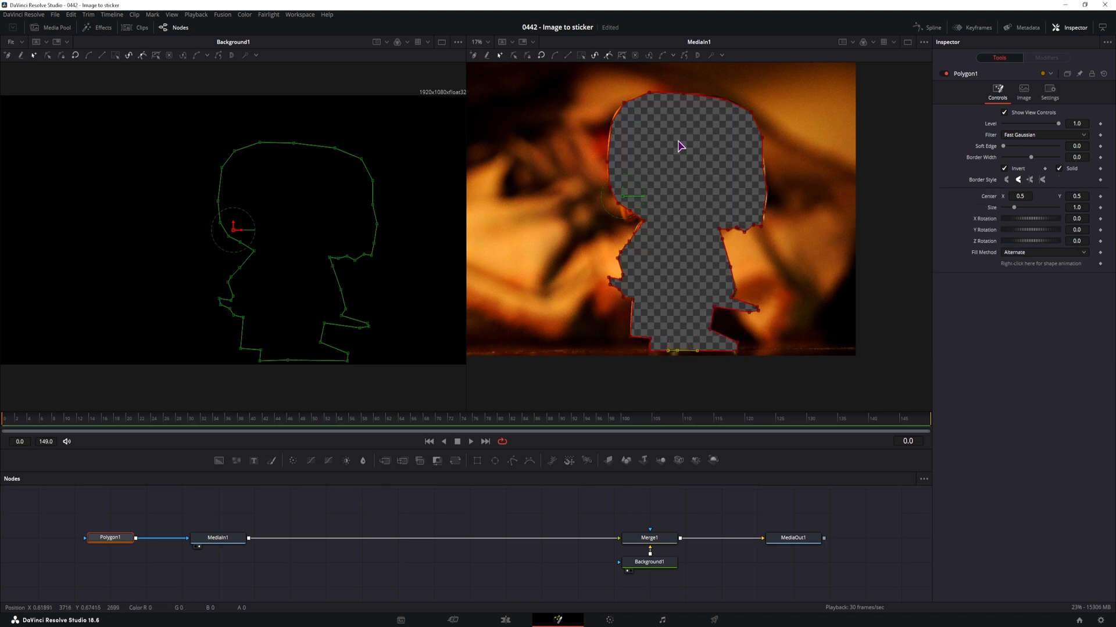
click(1004, 169)
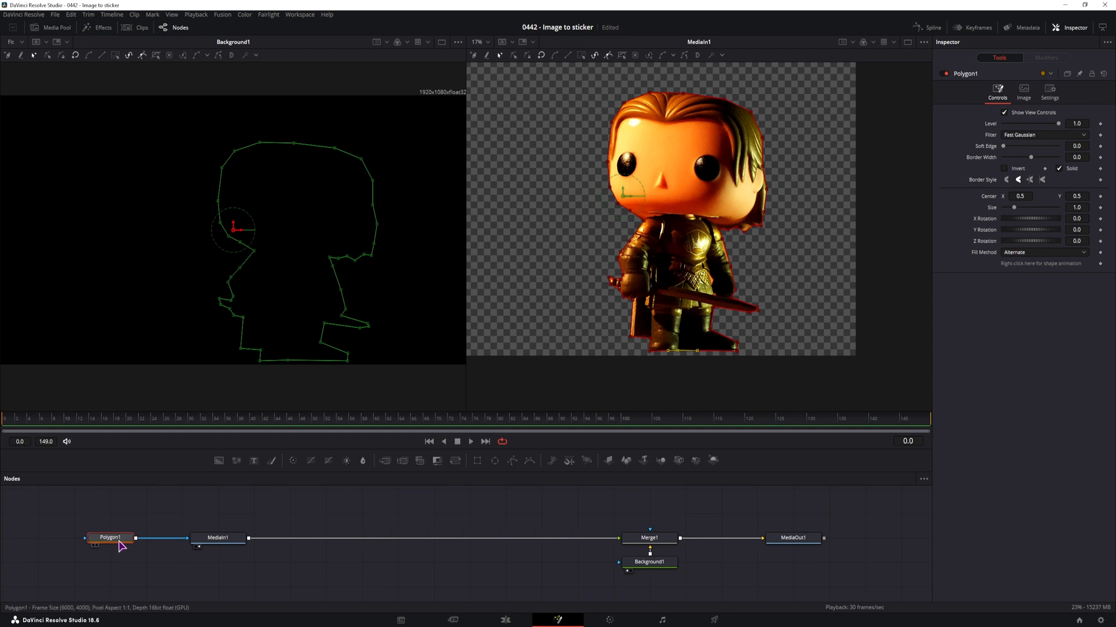
Copy MediaIn1 and paste it as an instance in the node graph
click(228, 543)
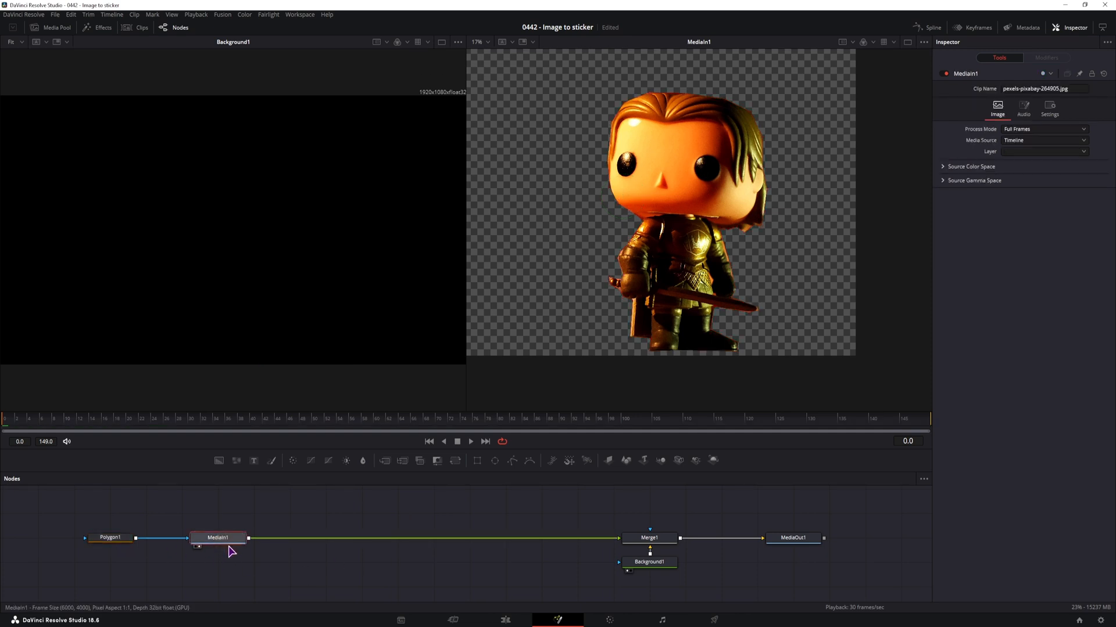
key(ctrl+c)
click(233, 567)
right_click(228, 577)
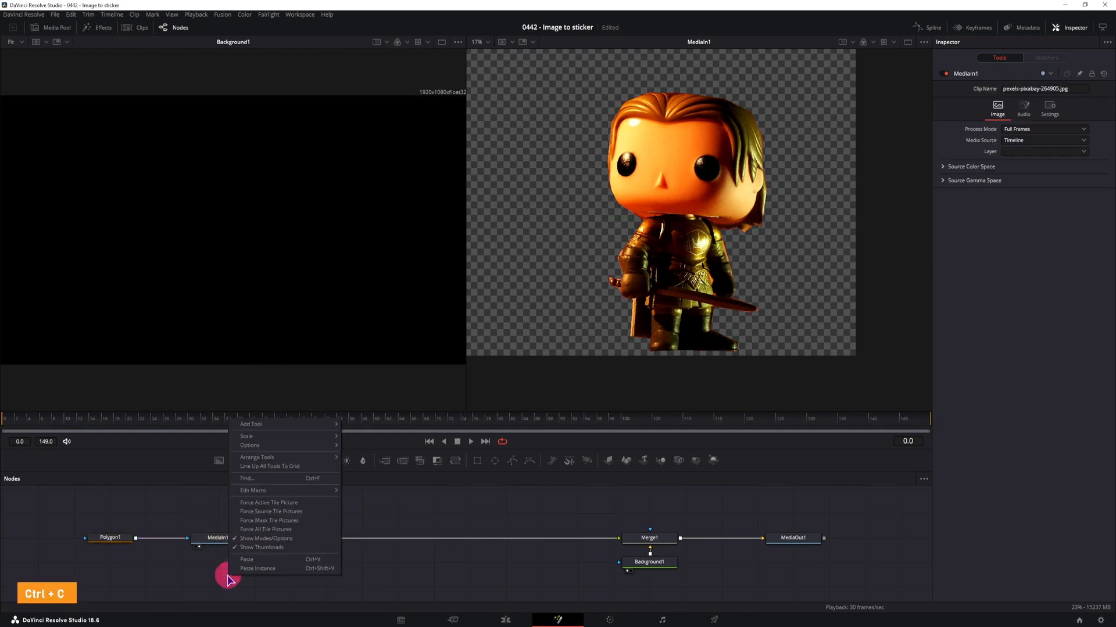
click(275, 572)
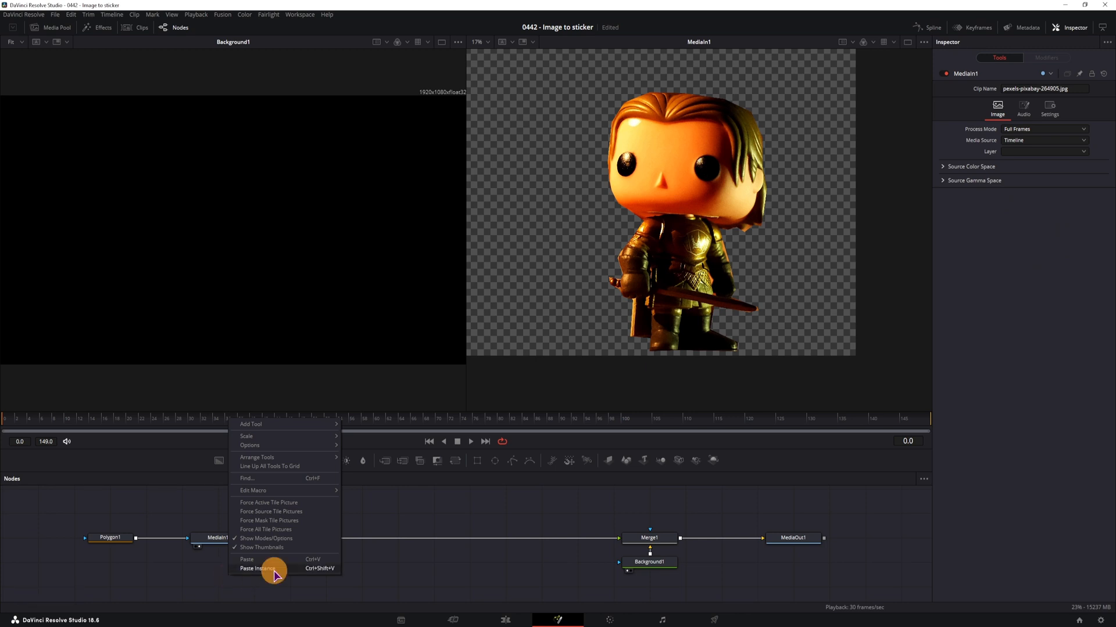
Move Polygon1 down beside the instanced MediaIn1 so it masks only the instance and leaves MediaIn1 unmasked
drag(176, 530, 187, 580)
drag(121, 539, 157, 584)
click(218, 531)
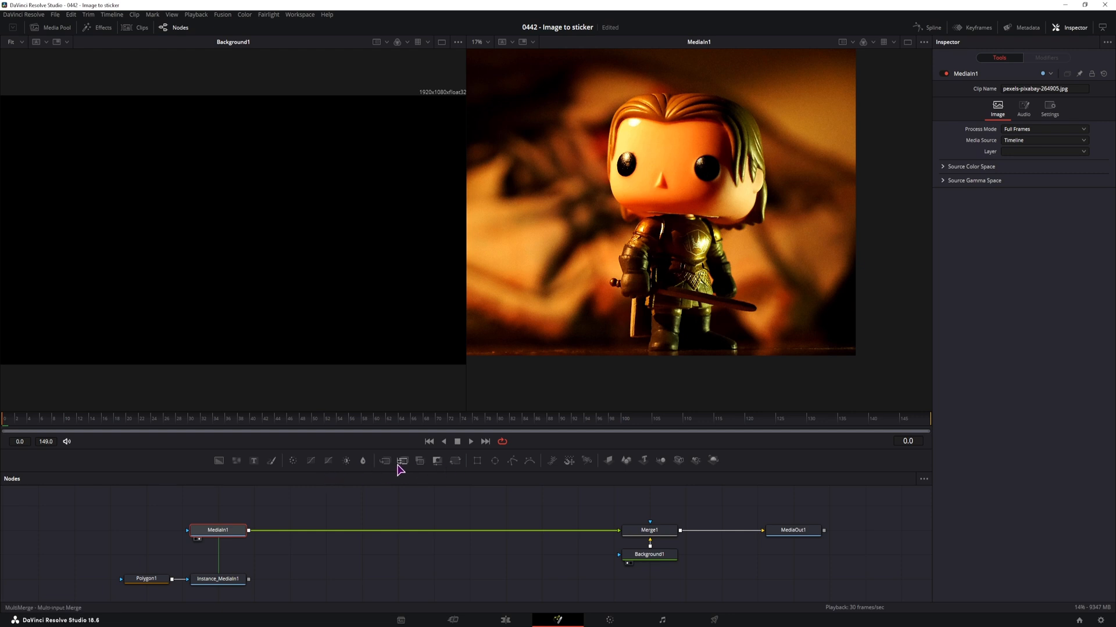
Add a second Merge with MediaIn1 as background and the masked instance as foreground, and show it in the first viewer
drag(399, 465, 353, 558)
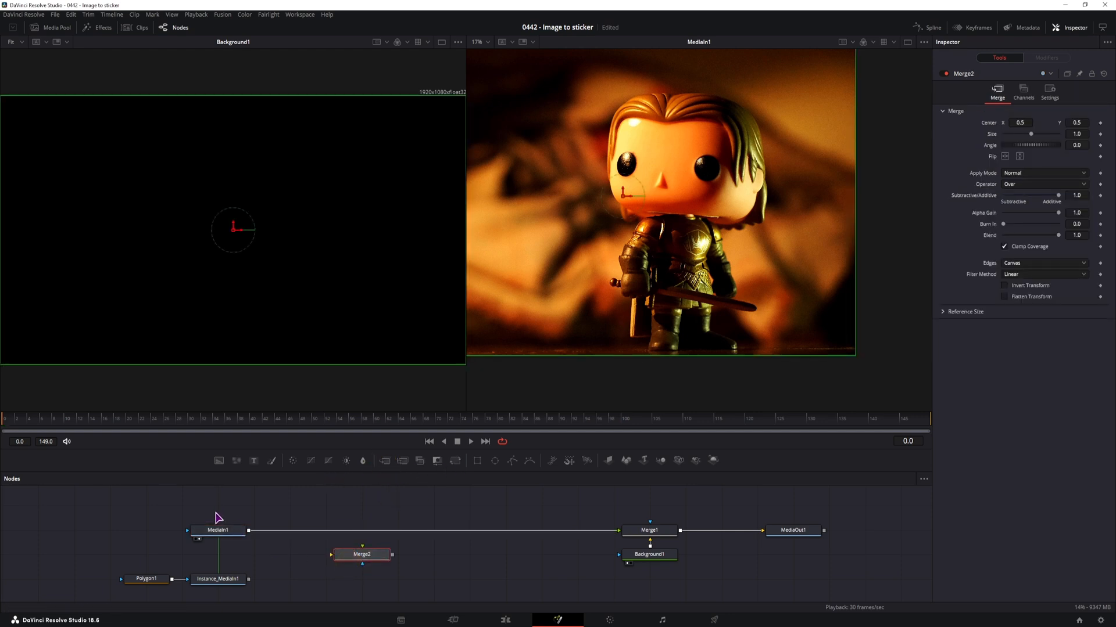
click(215, 529)
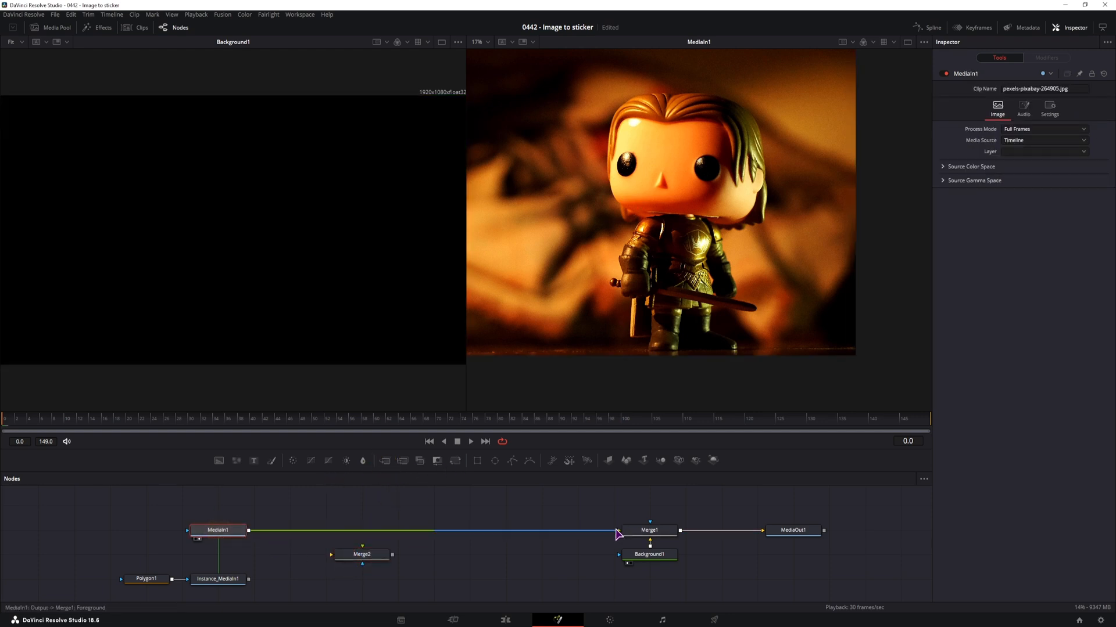
drag(617, 533, 331, 555)
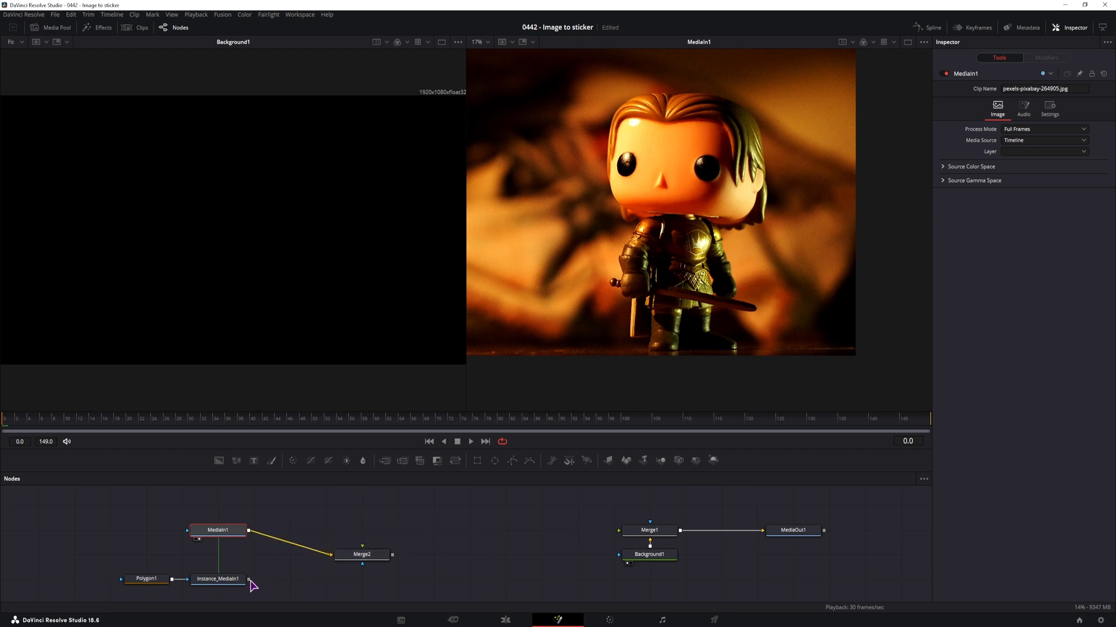
drag(250, 580, 372, 558)
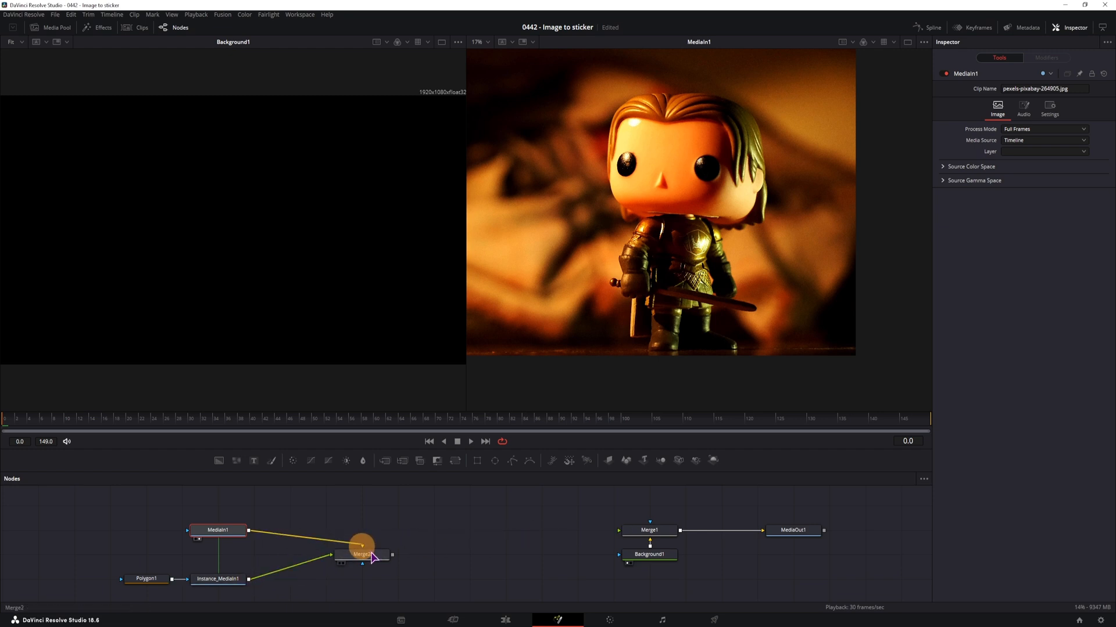
click(365, 555)
key(1)
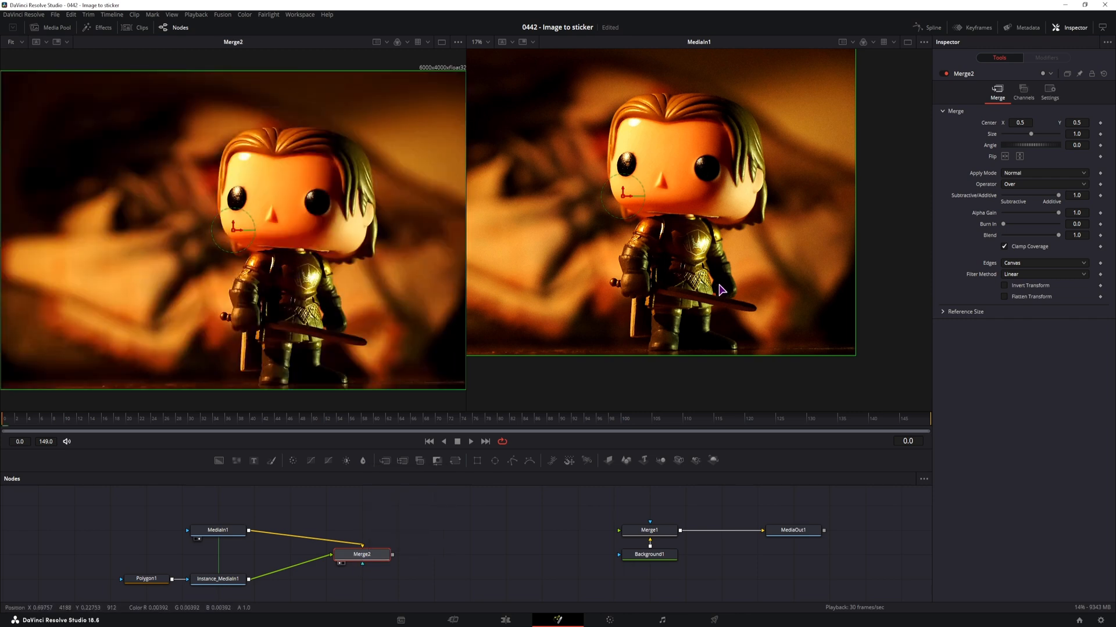
Flip the cutout horizontally in Merge2 and offset its Center X to 0.404 beside the original figurine
click(367, 556)
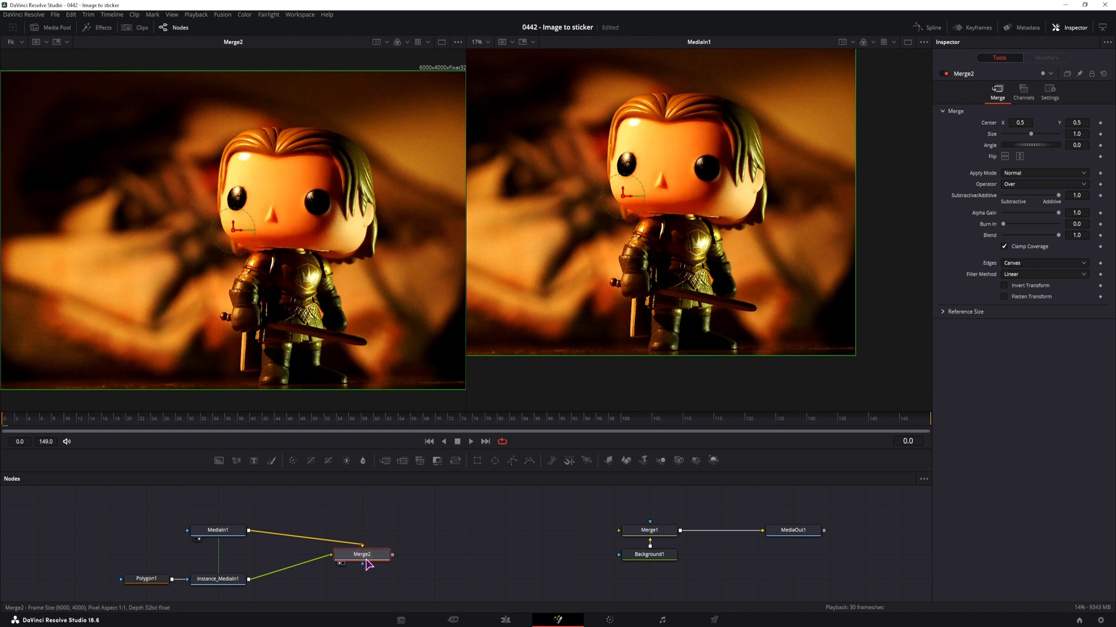
drag(1022, 124, 889, 124)
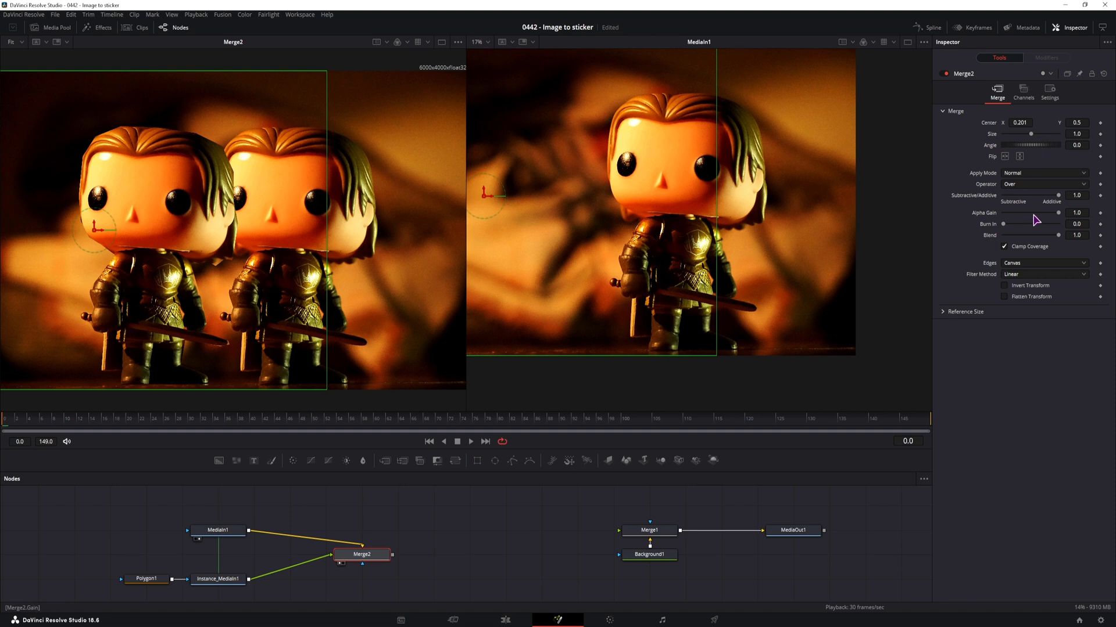
click(1004, 156)
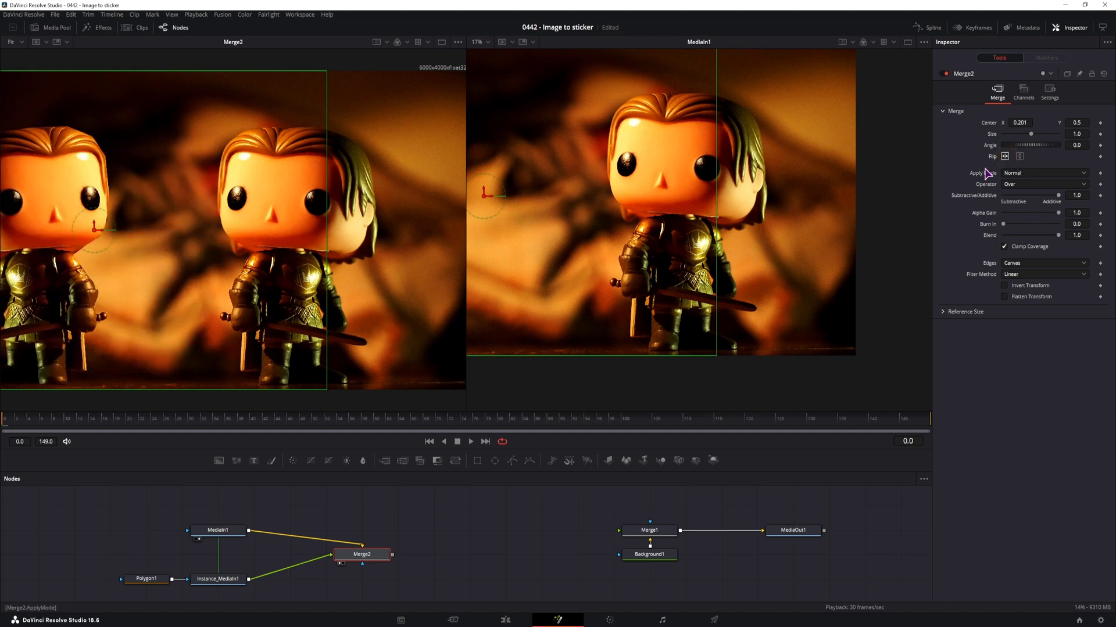
drag(1022, 126, 1074, 124)
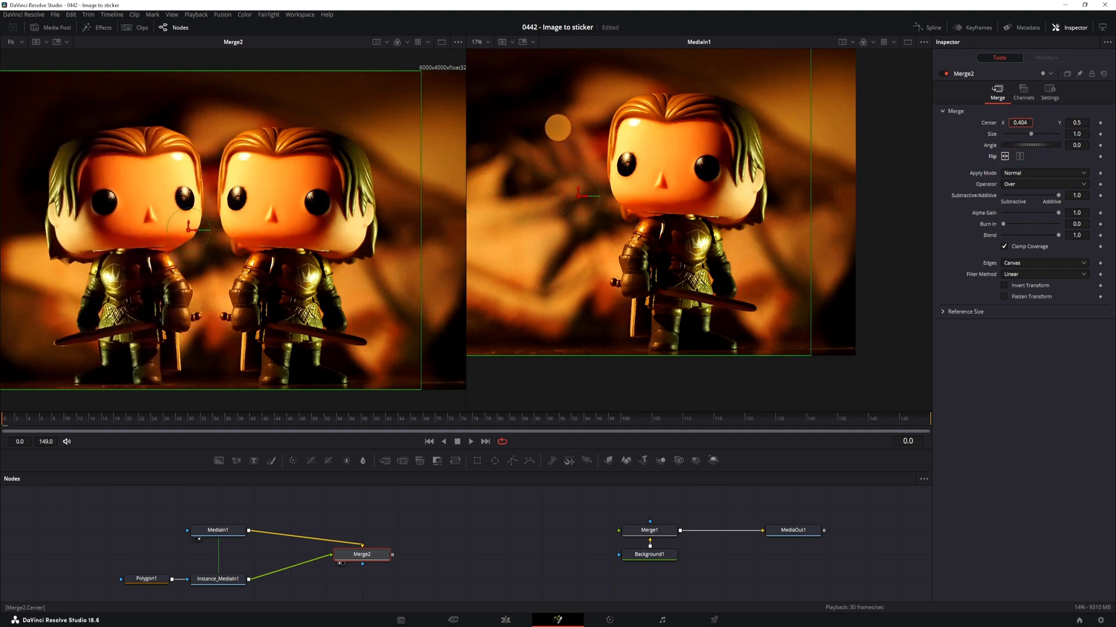
Show the masked instance in the first viewer and move Merge2 further along to make room for more nodes
click(238, 584)
key(1)
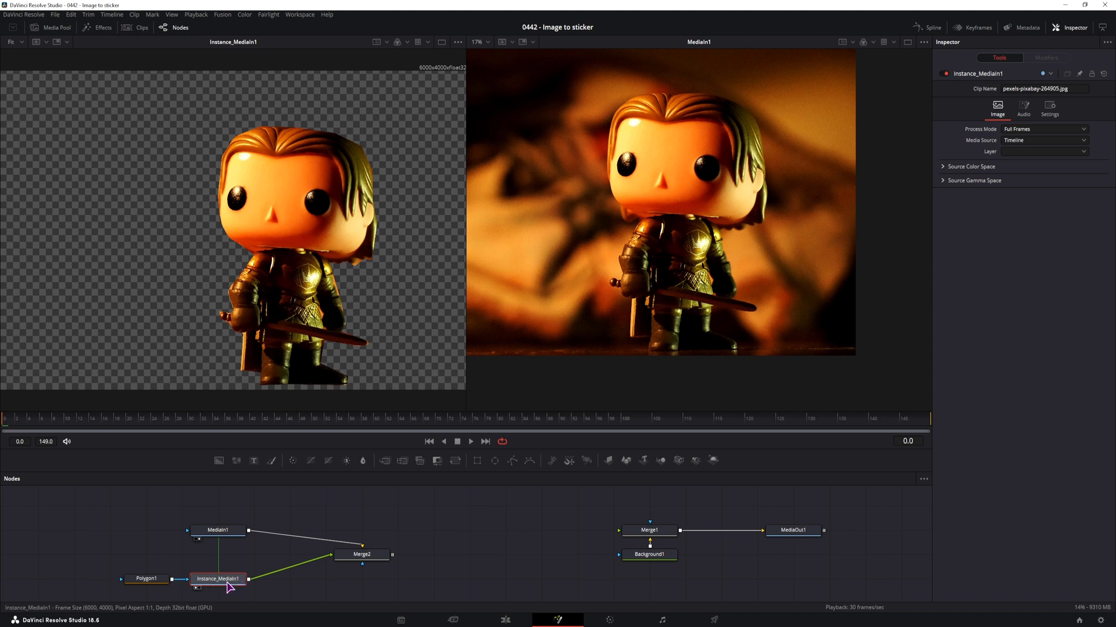
drag(385, 559, 563, 559)
Add a Shadow node between the masked Instance_MediaIn1 and Merge2
click(221, 579)
key(shift+space)
text(bend)
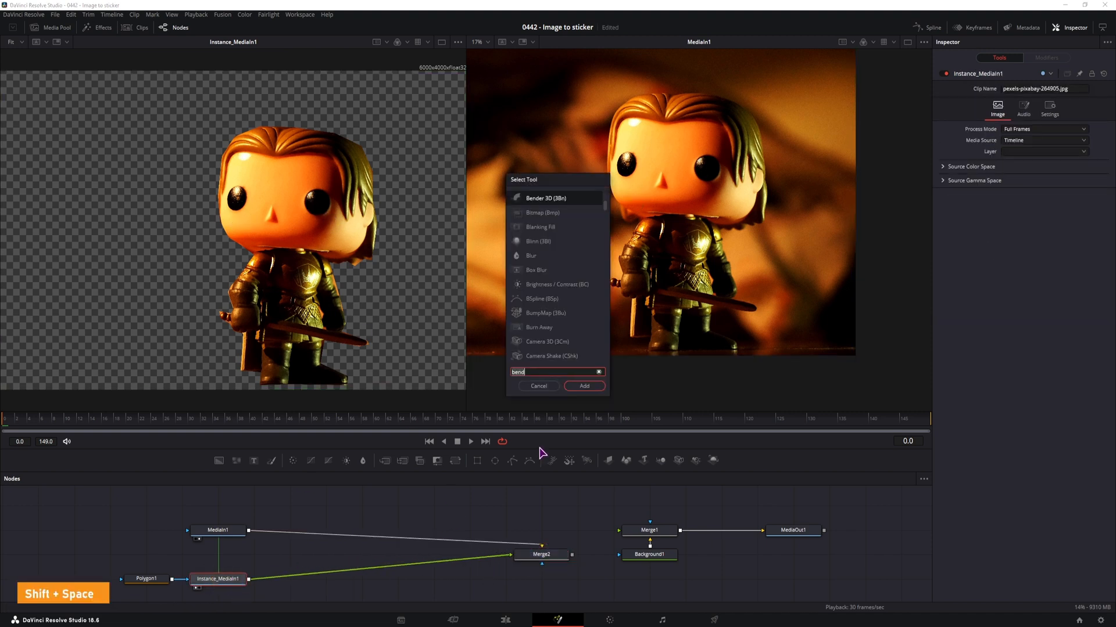
key(BackSpace)
key(BackSpace)
key(BackSpace)
key(BackSpace)
text(shad)
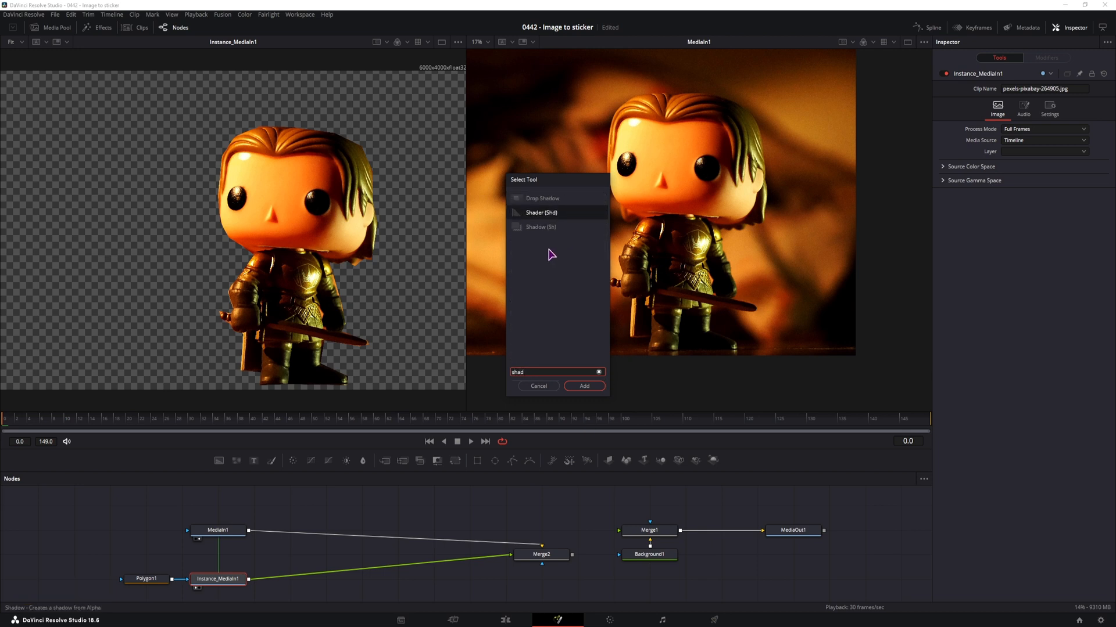
click(535, 227)
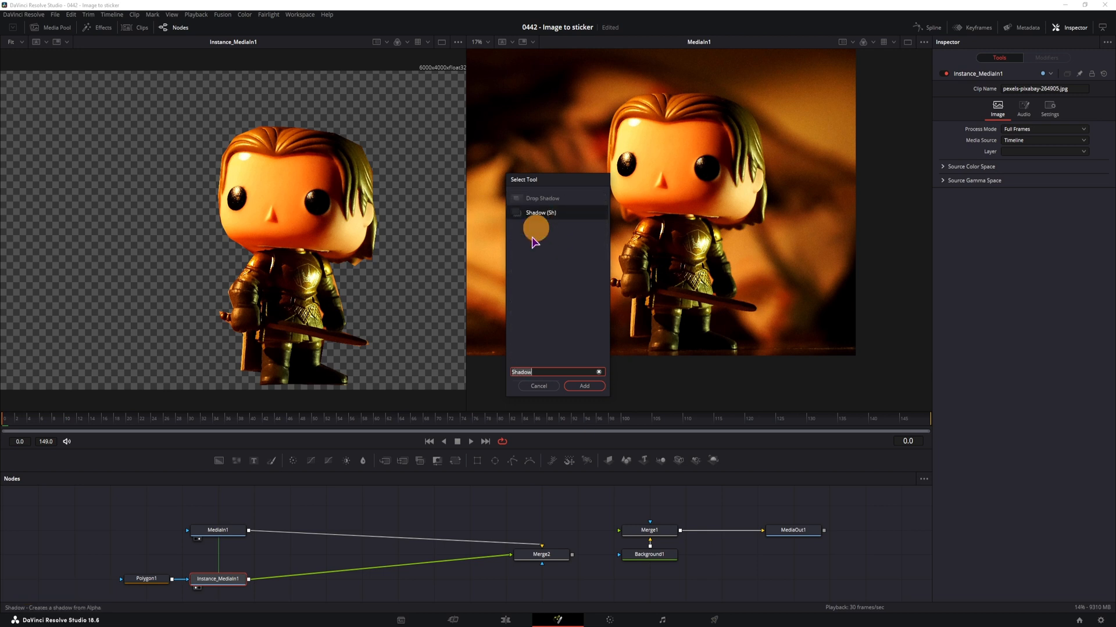
click(584, 386)
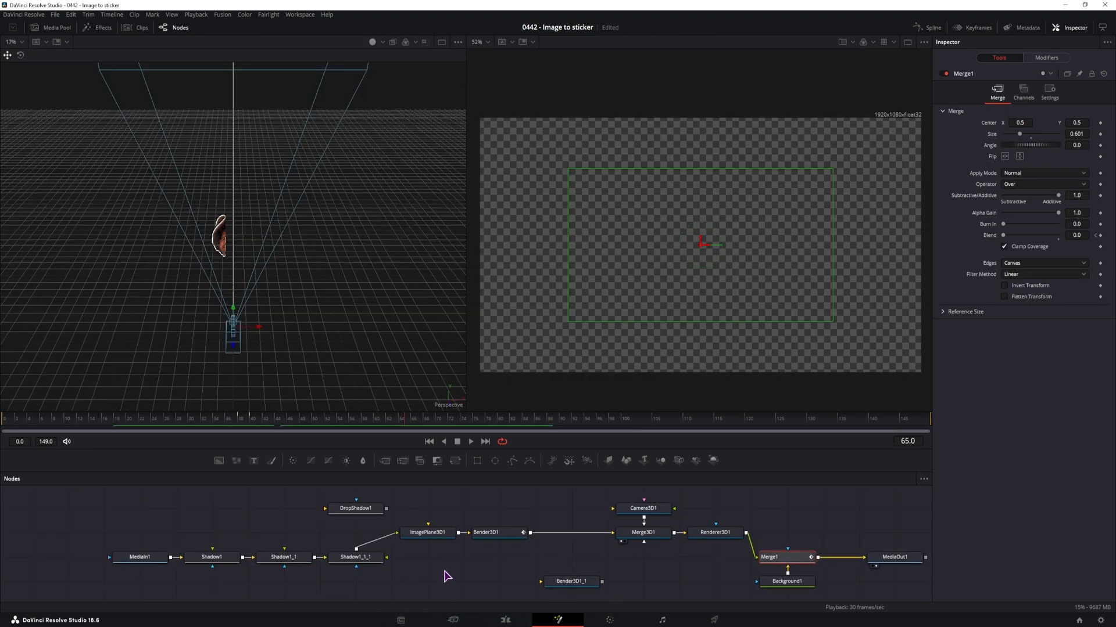
Copy the three chained Shadow nodes from the head sticker composition and paste them beside the masked figurine instance
drag(369, 601, 215, 552)
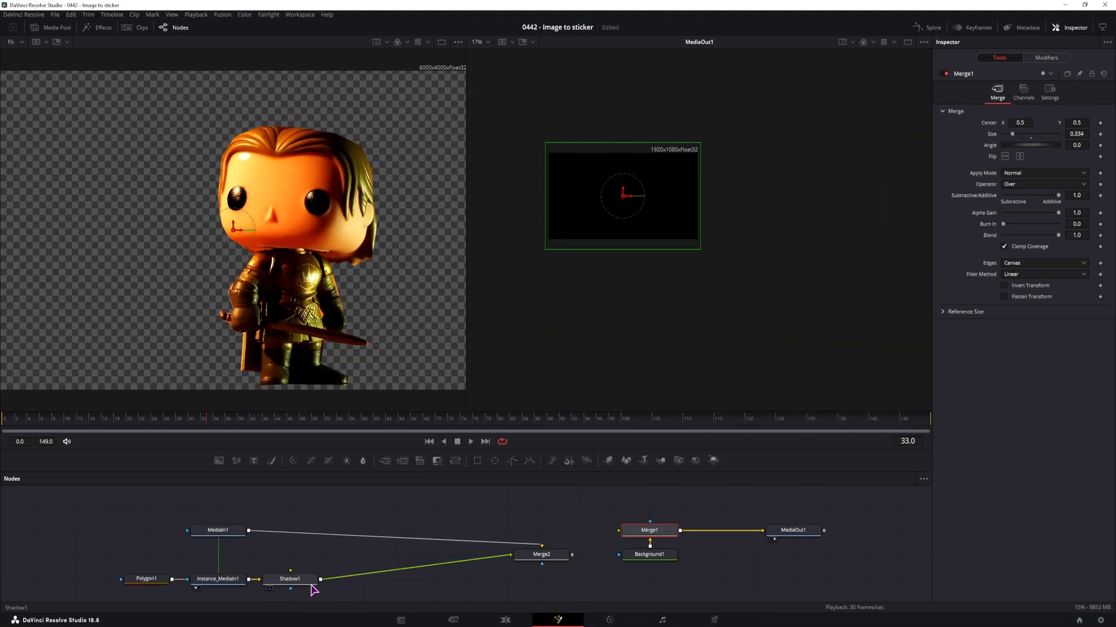
click(372, 588)
key(ctrl+v)
drag(369, 581, 467, 598)
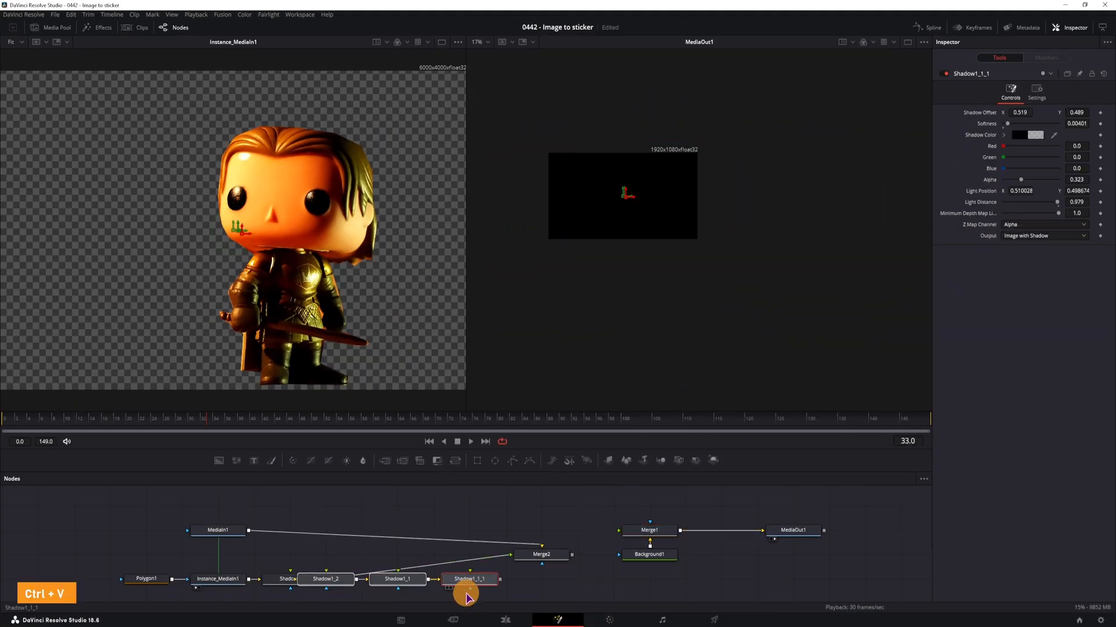
Replace Shadow1 with the pasted Shadow chain, wire it from the masked instance into Merge2, and show Merge2 in the first viewer
drag(499, 558, 298, 580)
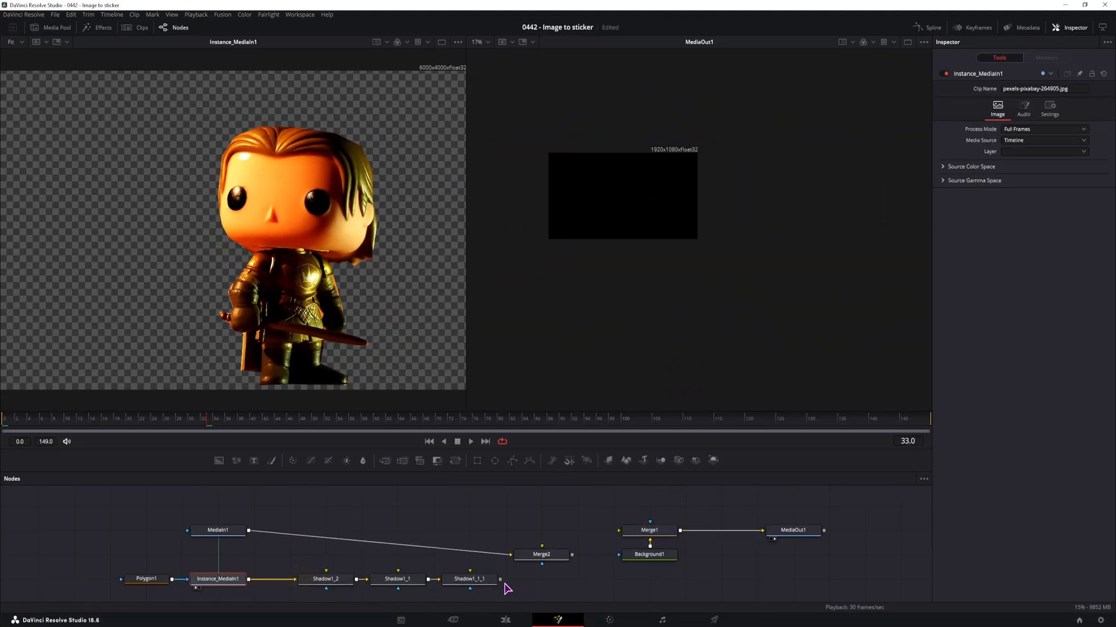
drag(501, 580, 541, 548)
click(545, 558)
key(1)
drag(412, 529, 428, 525)
Give Shadow1_2 a cyan color with Green 0.89, Softness 0.00551, Light Position 0.618029, 0.446674 and Light Distance 0.992
click(351, 577)
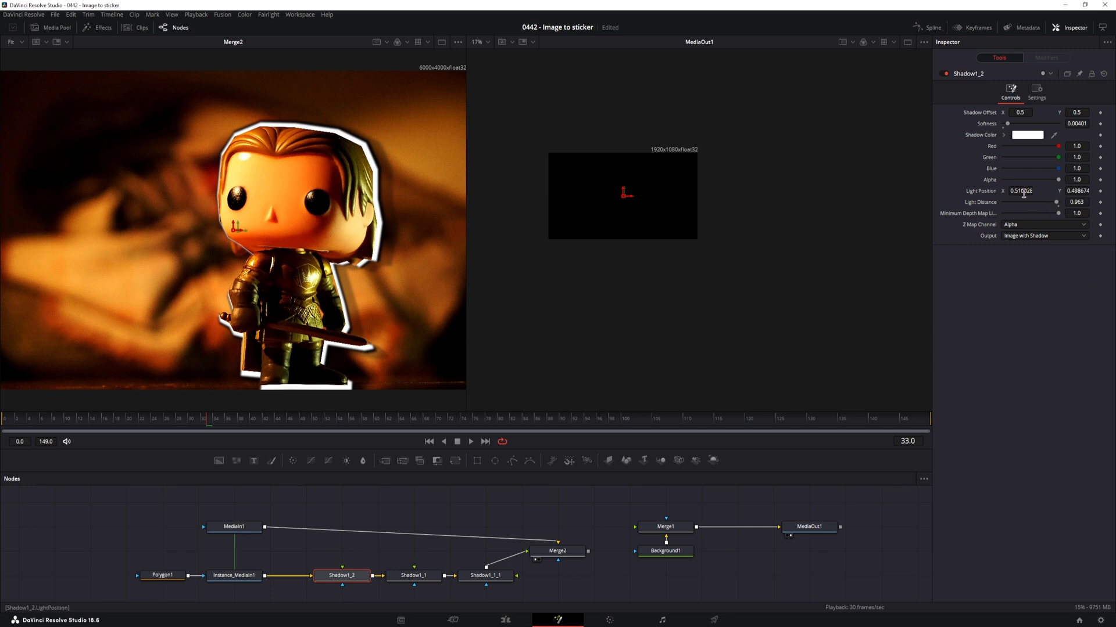
mouse_move(1023, 194)
mouse_down()
mouse_move(1066, 187)
mouse_move(1093, 201)
mouse_up()
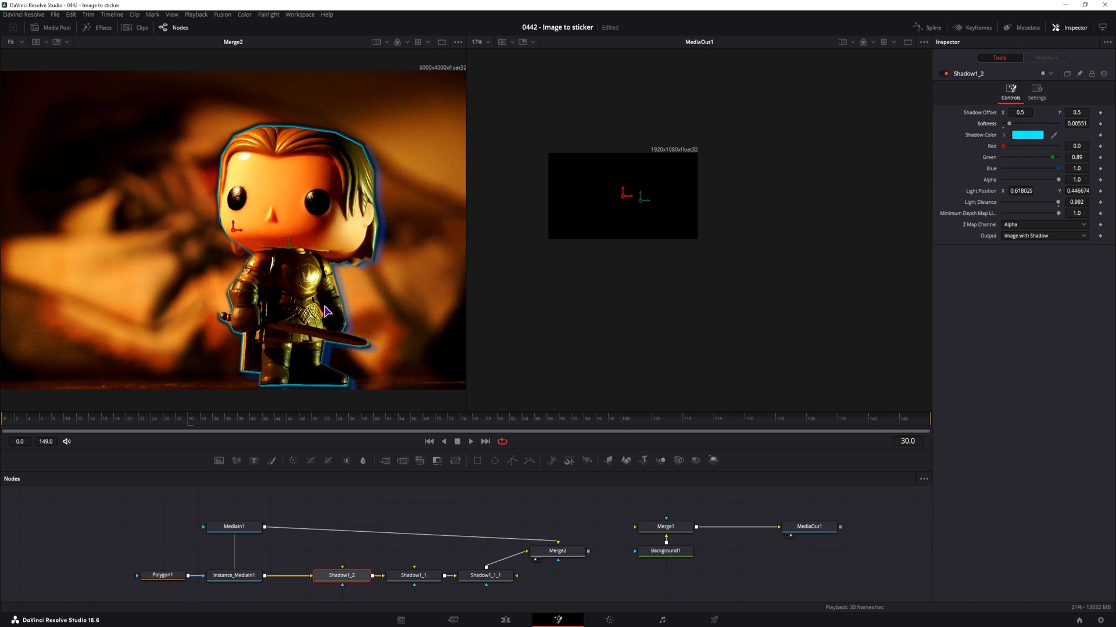
Toggle the Solid option of Polygon1 on and off to compare the filled and outline-only mask, leaving it off
click(164, 577)
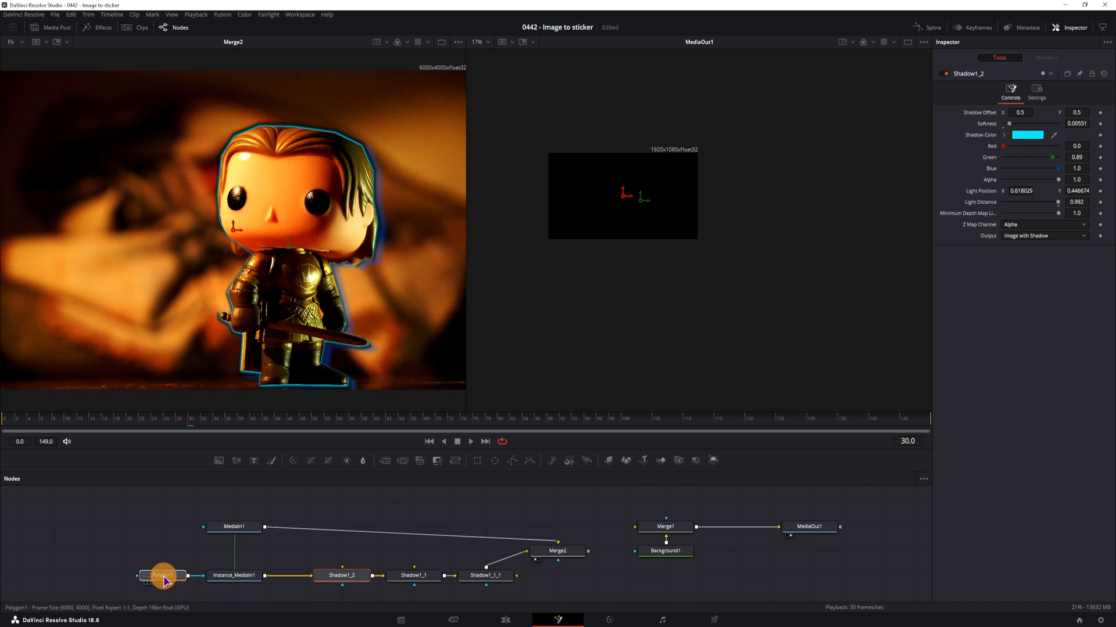
click(1058, 169)
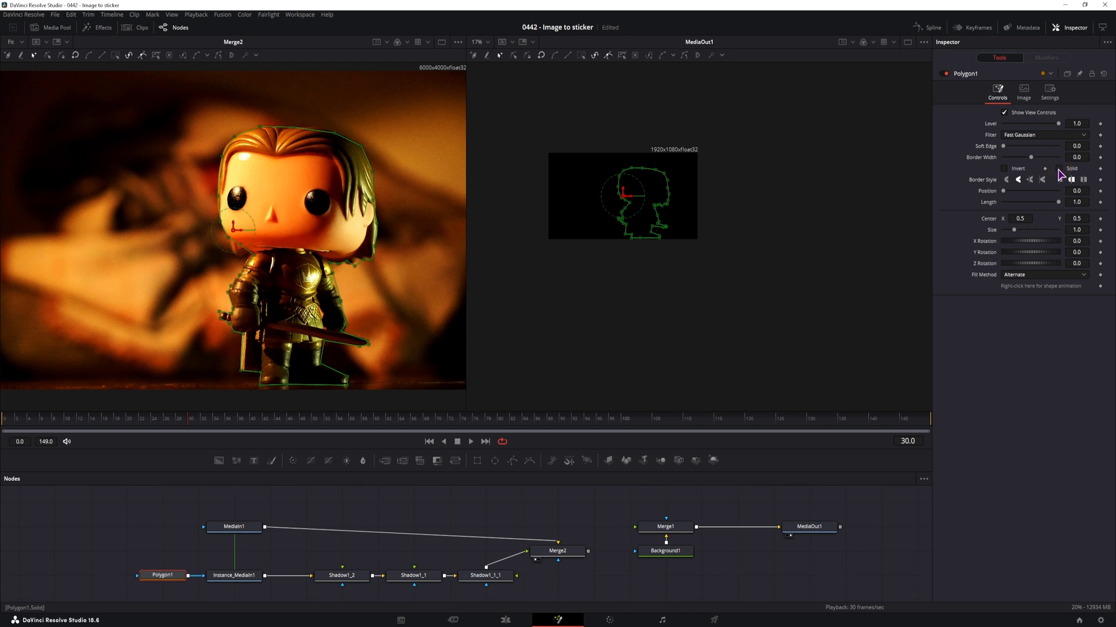
click(1059, 170)
click(1059, 170)
click(1058, 170)
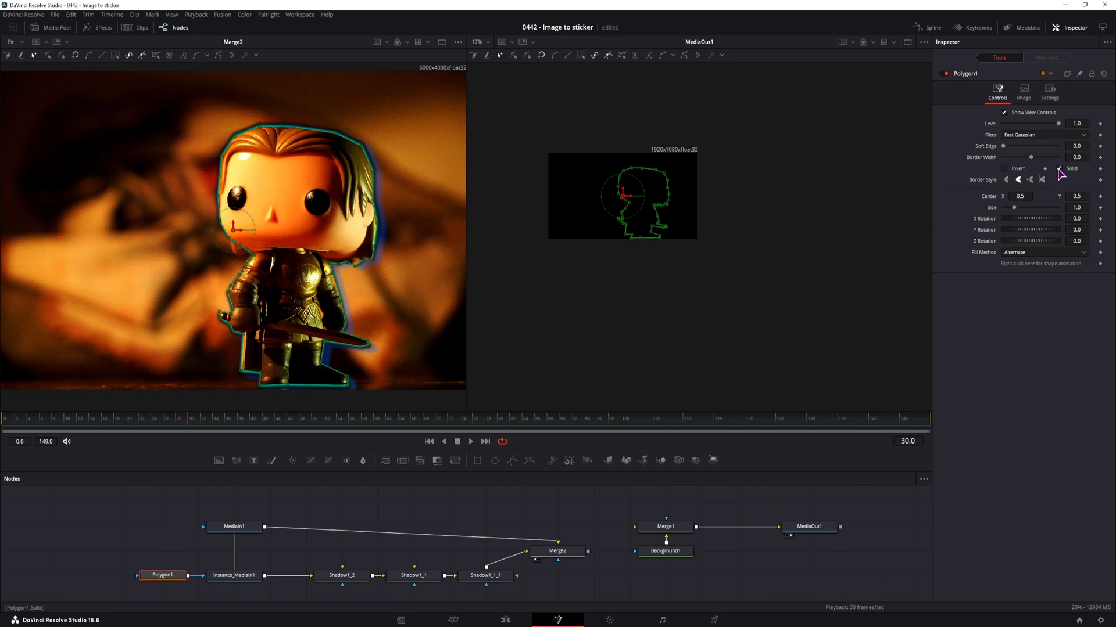
click(1059, 170)
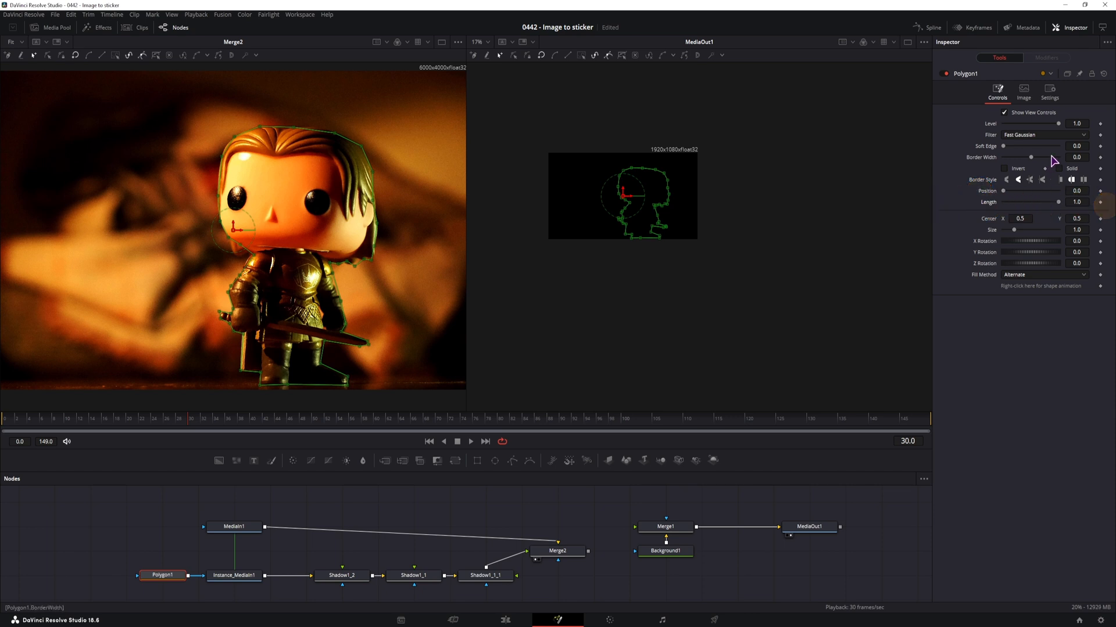
Set Polygon1's Border Width to 0.006 and try out its Length and Solid settings
drag(1076, 156, 1032, 172)
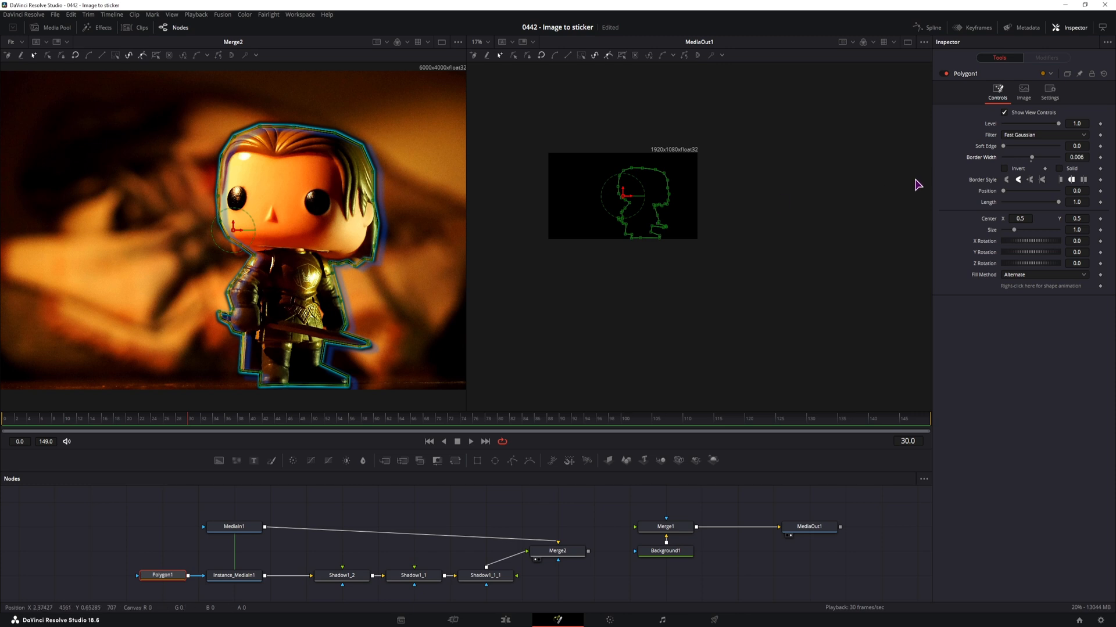
drag(1058, 201, 1071, 225)
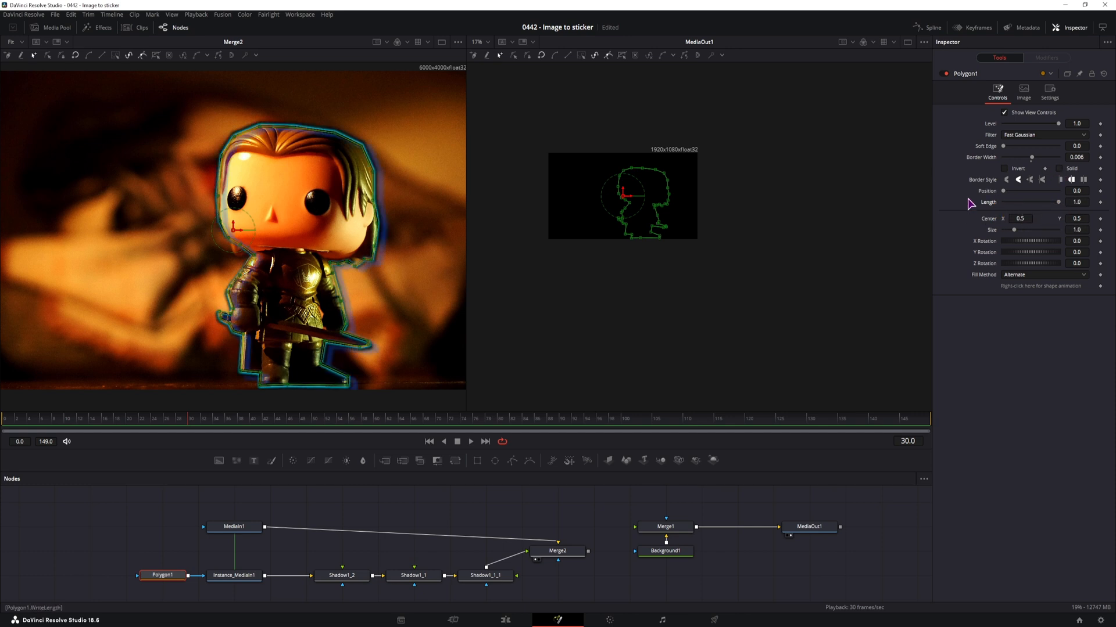
click(1059, 168)
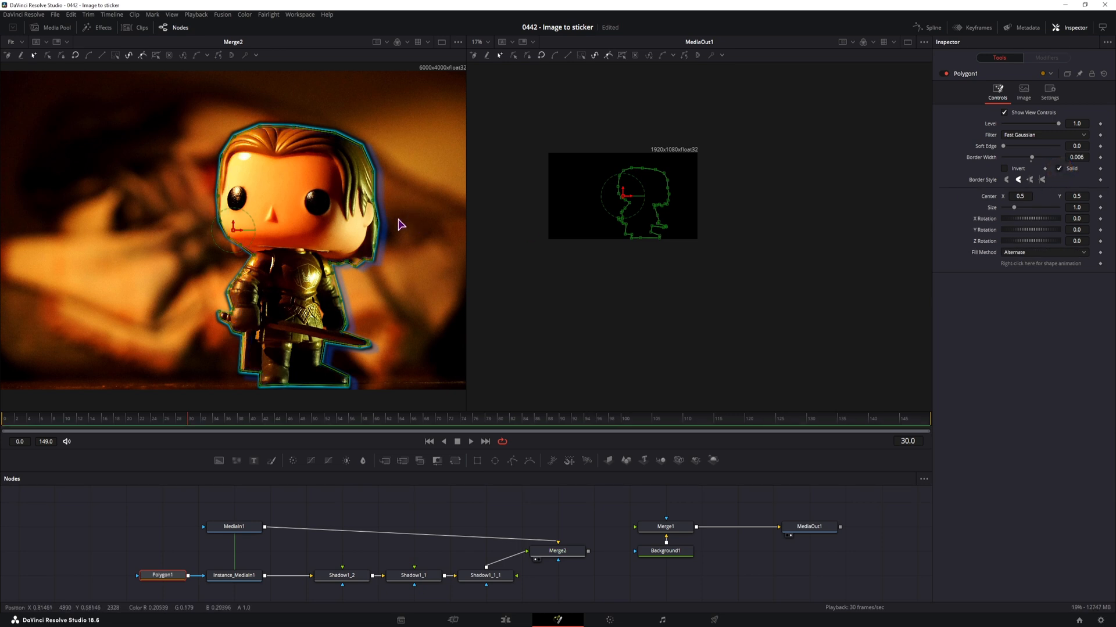
click(1059, 168)
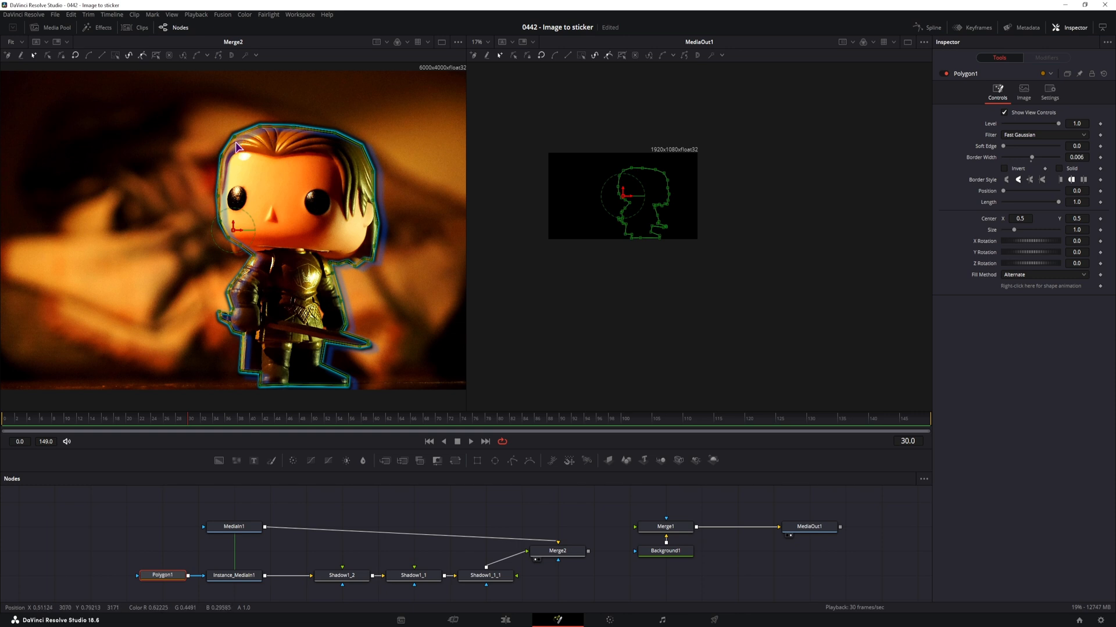
Check the settings of Shadow1_1_1 and turn Solid on for Polygon1
click(485, 575)
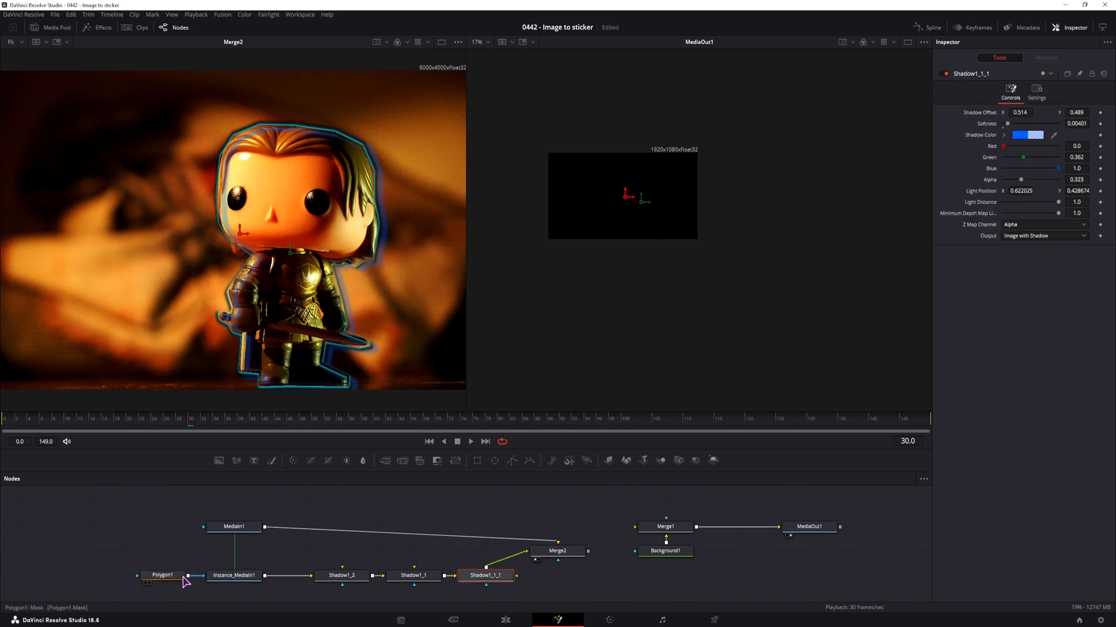
click(162, 575)
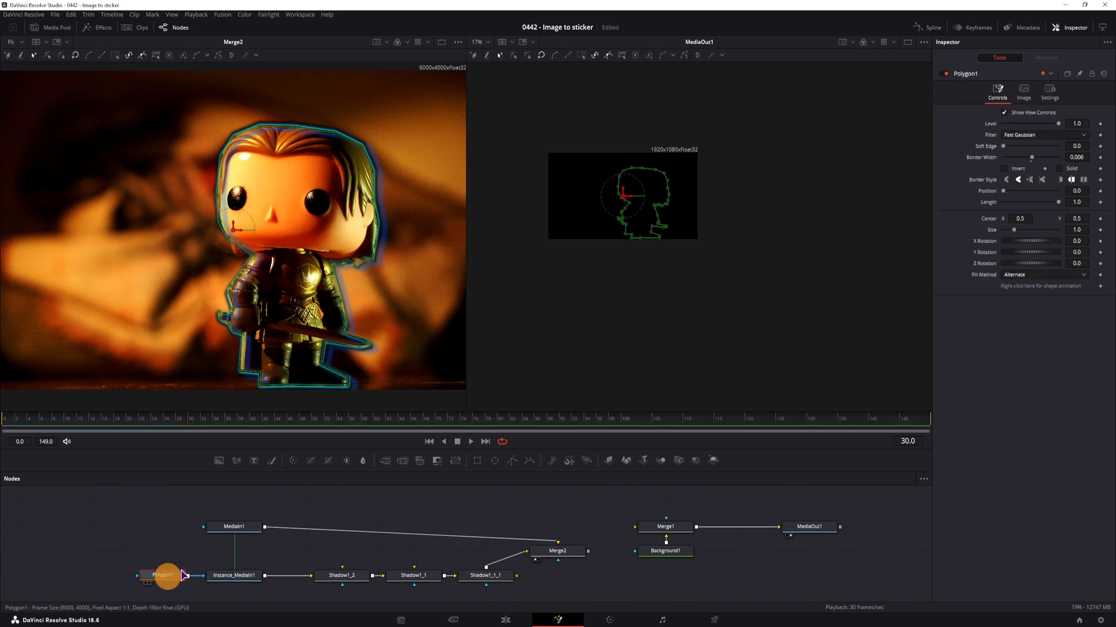
click(1060, 169)
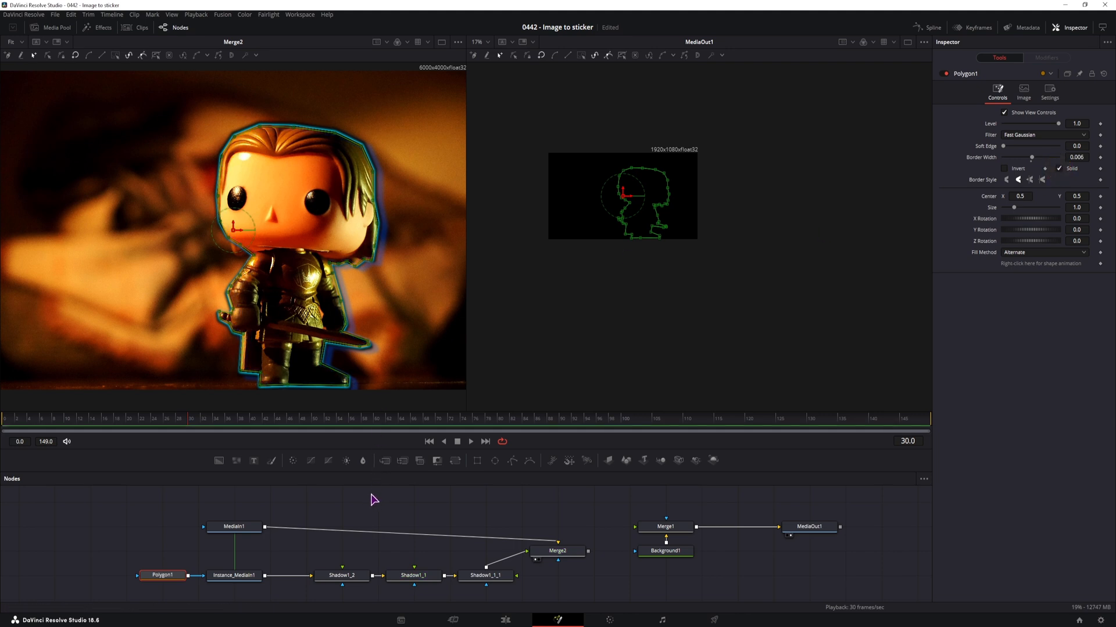
Try a Merge2 Size of 1.111, offset its Center to about X 0.495, Y 0.520, and reset Size to 1.0
click(564, 551)
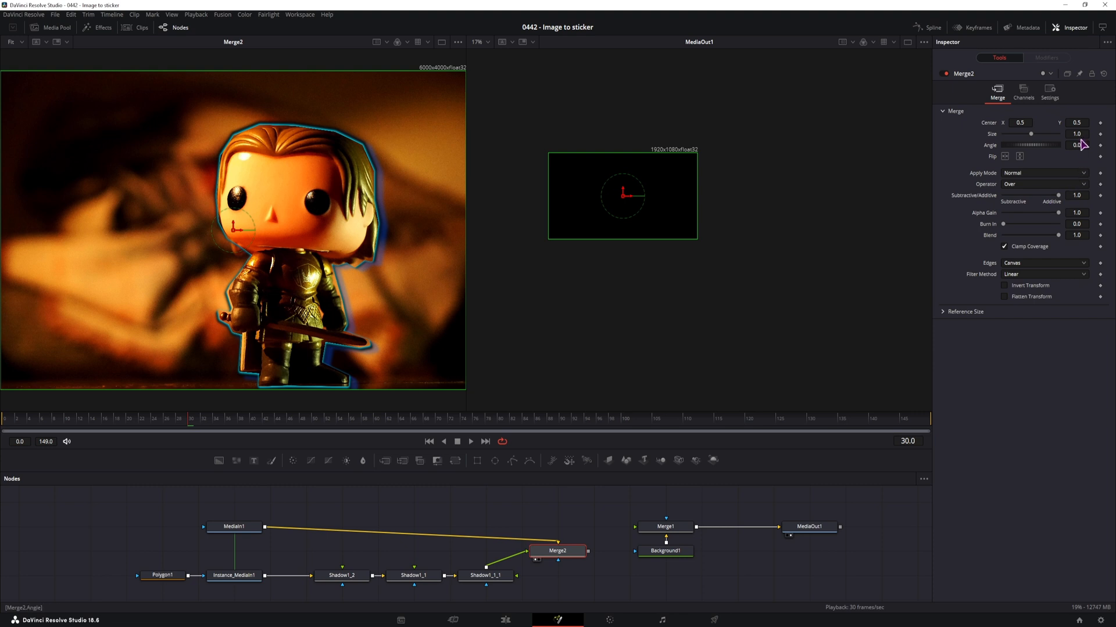
drag(1078, 133, 577, 137)
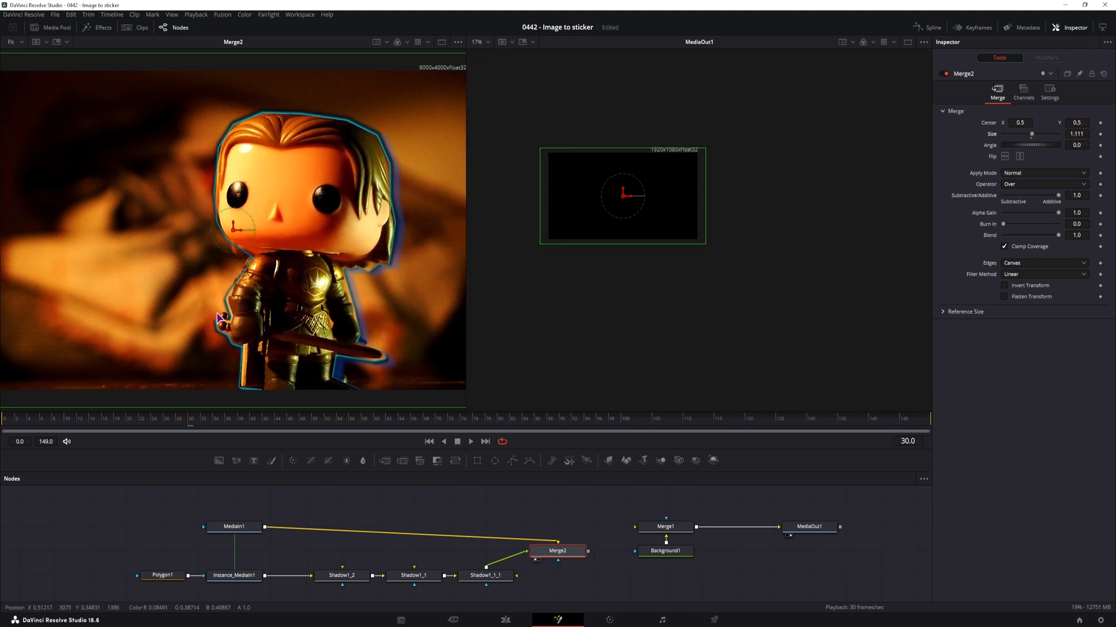
mouse_move(235, 232)
mouse_down()
mouse_move(293, 224)
mouse_move(237, 235)
mouse_up()
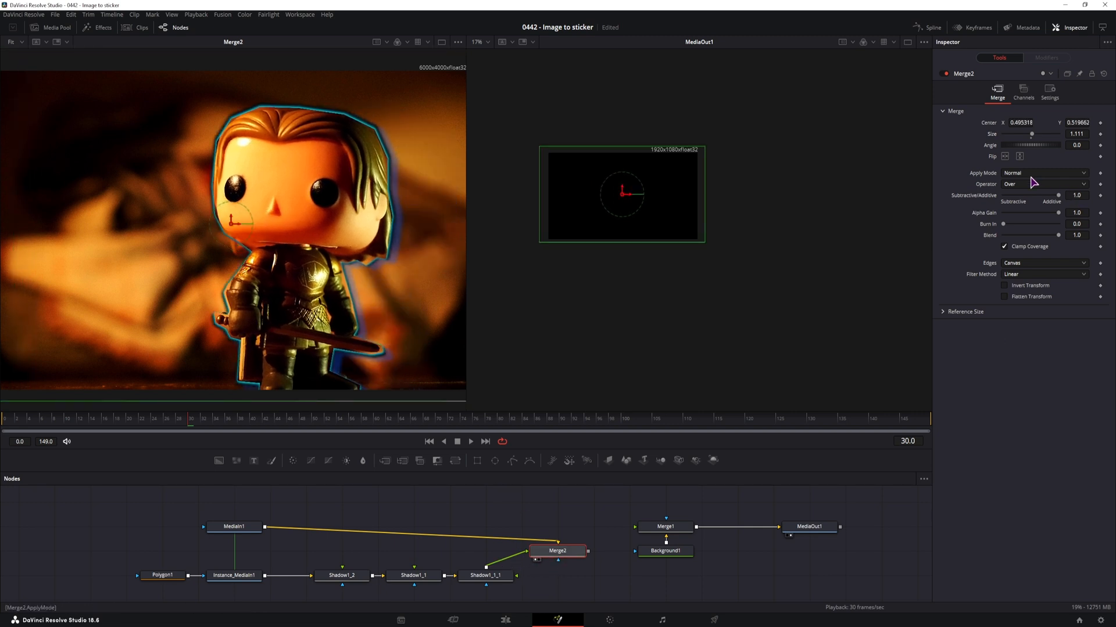
double_click(996, 137)
Make room before Merge2 and insert a Transform node between Shadow1_1_1 and Merge2
drag(556, 553, 590, 558)
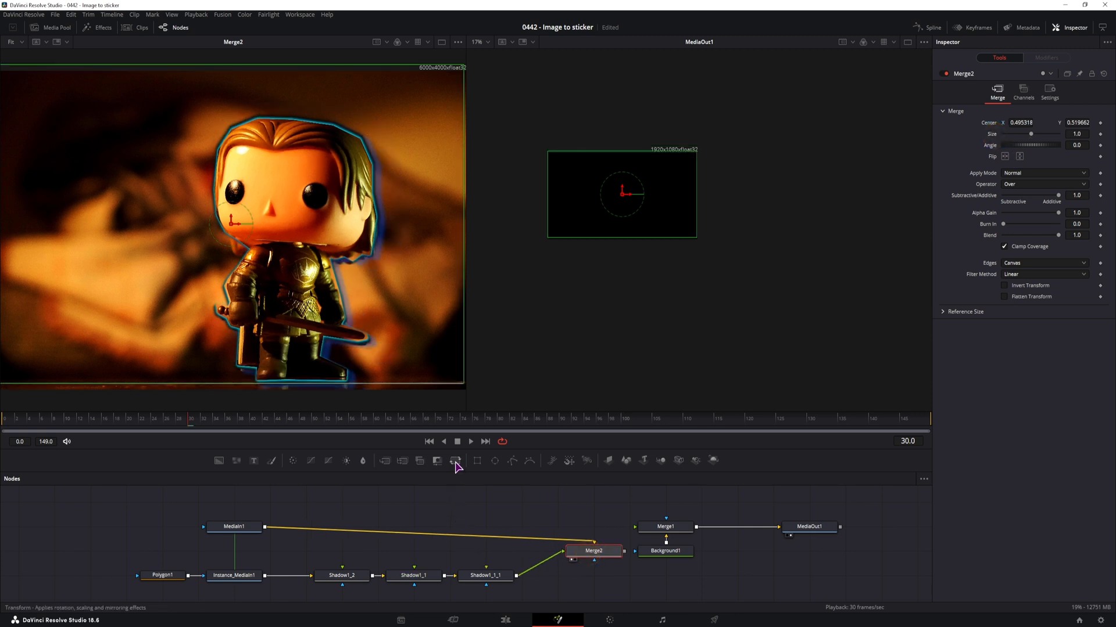
drag(495, 604, 329, 577)
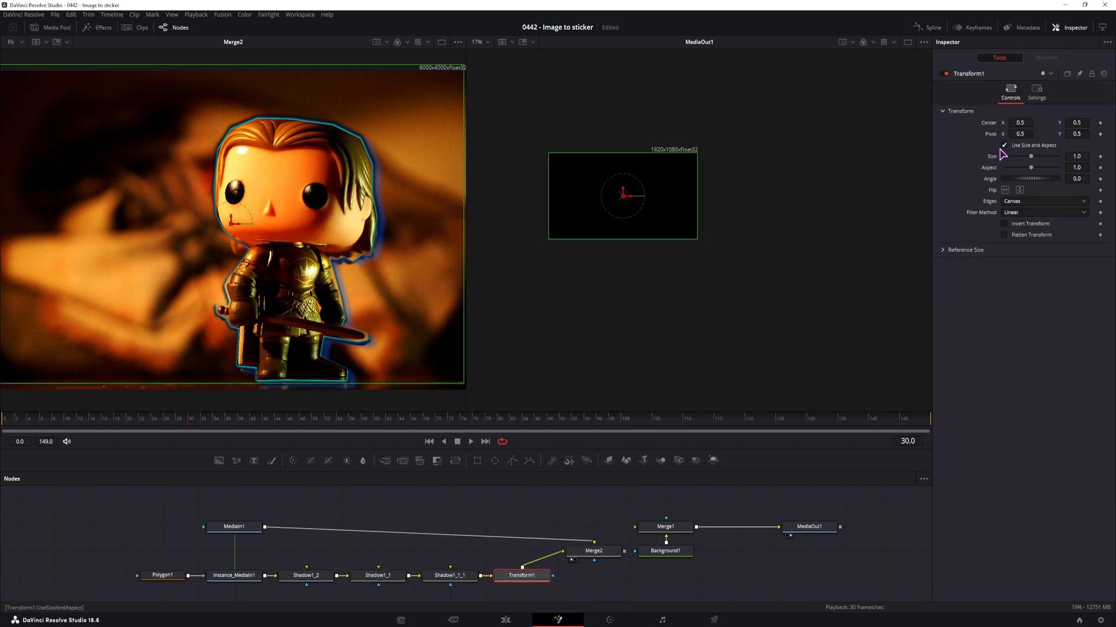
Turn off Use Size and Aspect and keyframe X and Y Size at 1.0 on frame 30 and 1.125, 1.152 on frame 40
click(1006, 146)
mouse_move(1081, 166)
mouse_down()
mouse_move(1034, 169)
mouse_move(1069, 173)
mouse_up()
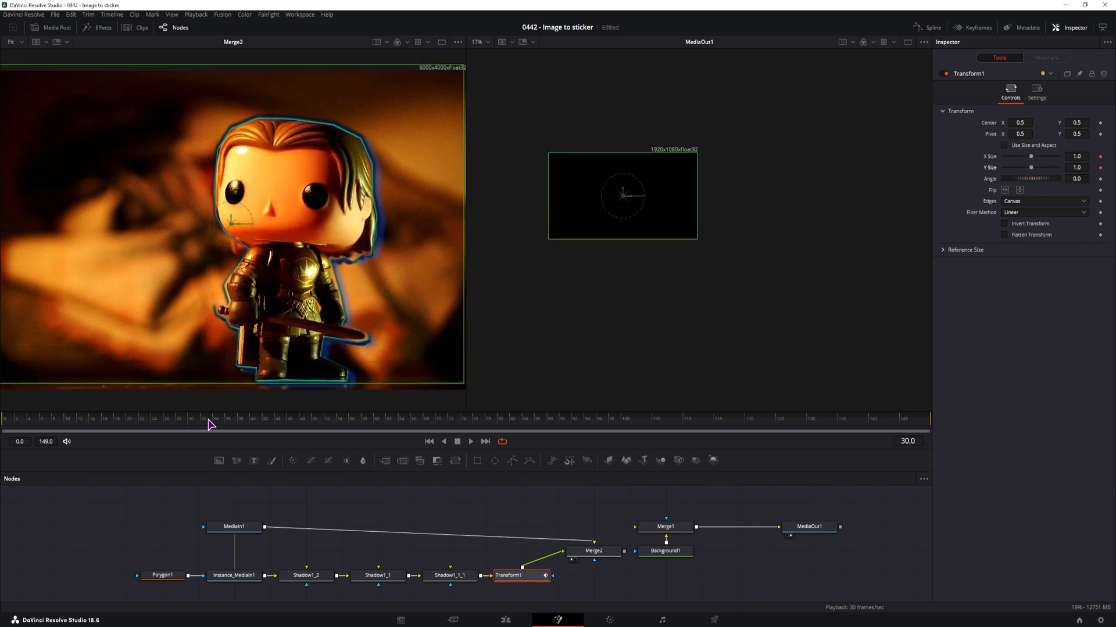
drag(241, 424, 254, 423)
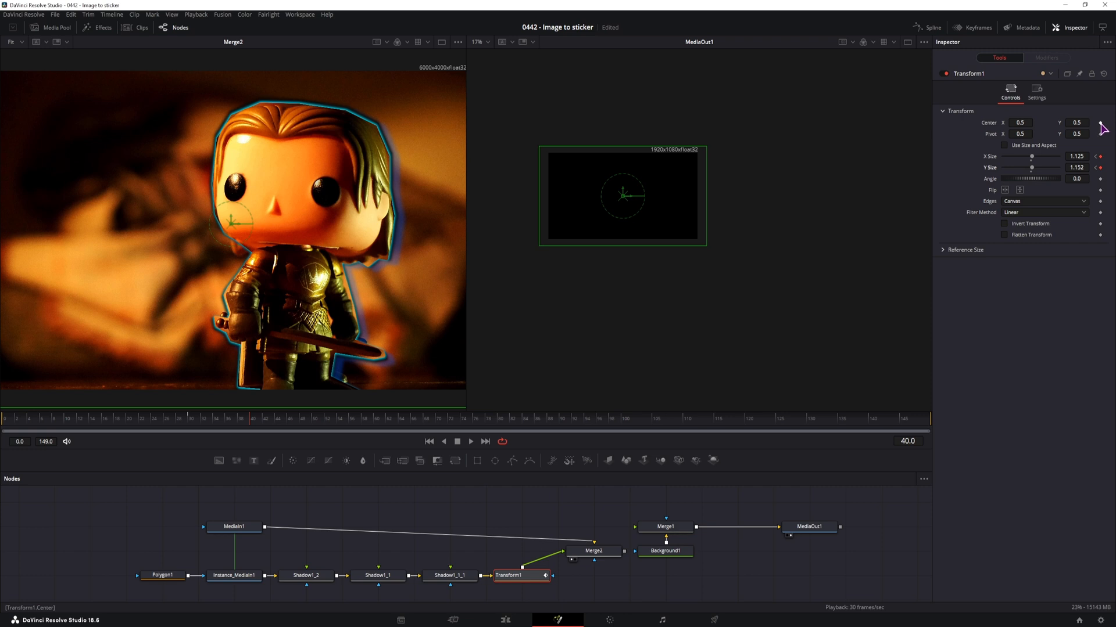
Keyframe Transform1's Center at 0.5, 0.5 on frame 30 and adjust its Center Y and Y Size at frame 40
click(187, 419)
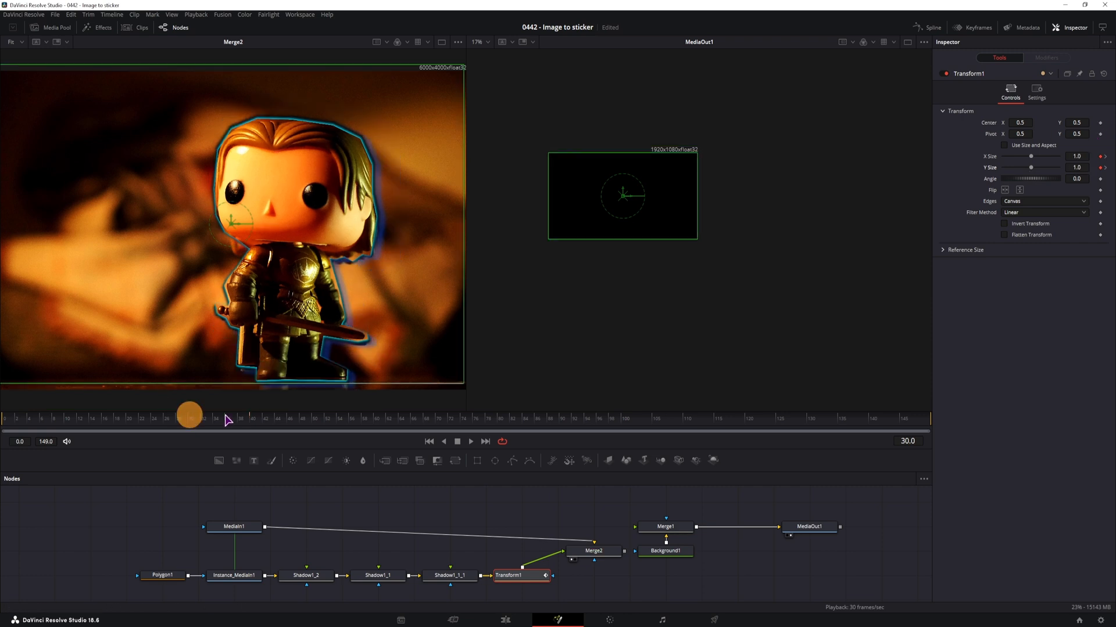
click(1100, 123)
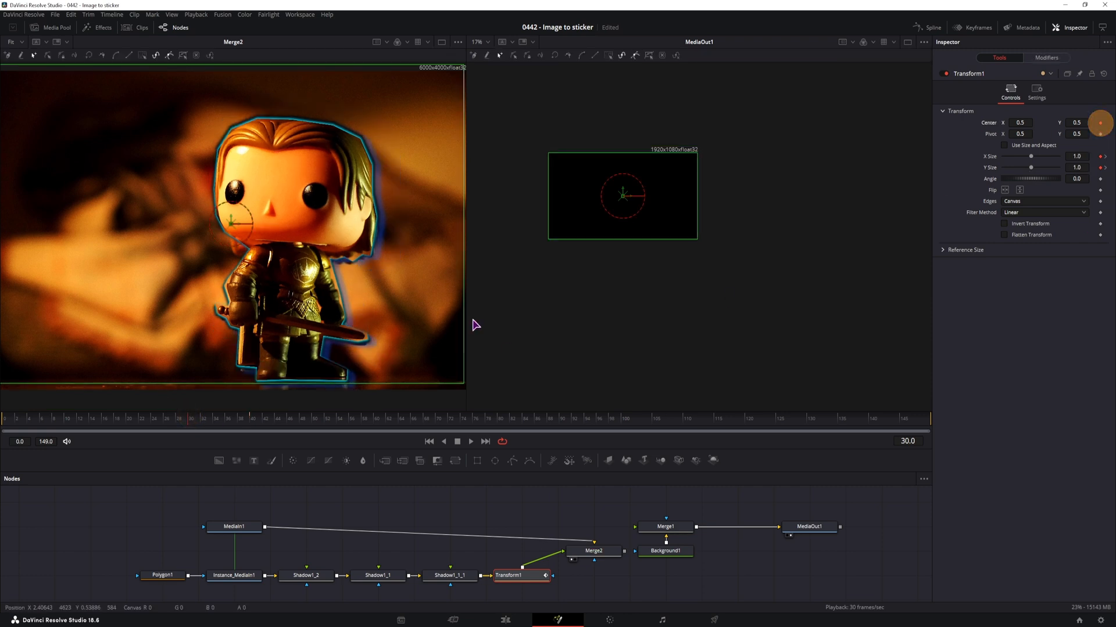
click(253, 419)
mouse_move(1084, 122)
mouse_down()
mouse_move(1053, 124)
mouse_move(1075, 122)
mouse_up()
drag(1083, 168, 1028, 166)
drag(1081, 122, 1071, 122)
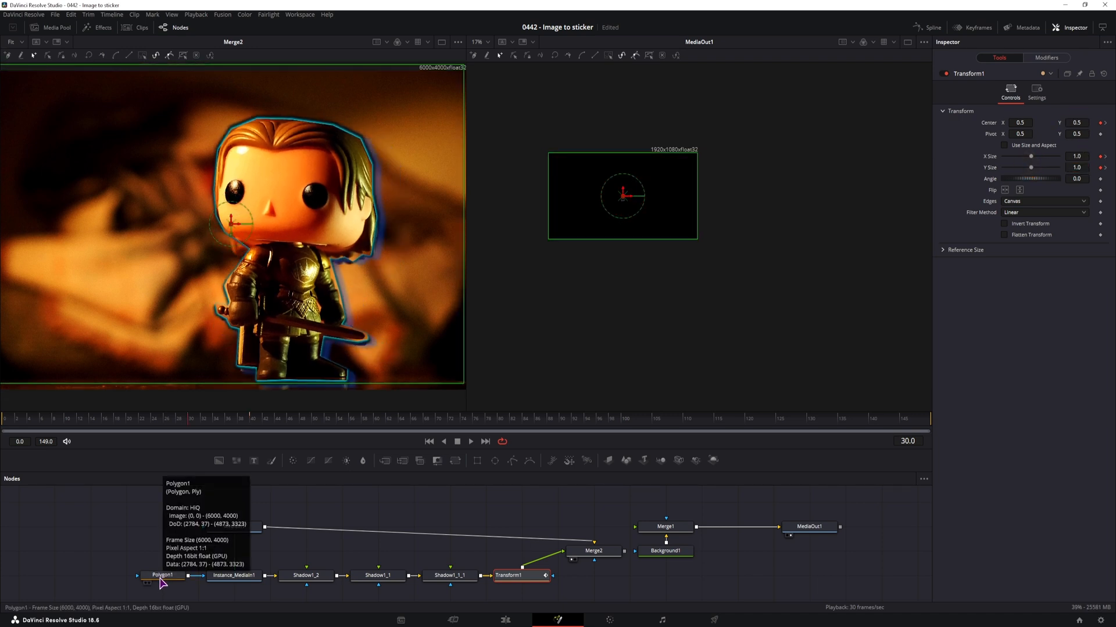
Keyframe Polygon1's Solid option off at frame 39 and back on at frame 40
click(161, 577)
click(166, 423)
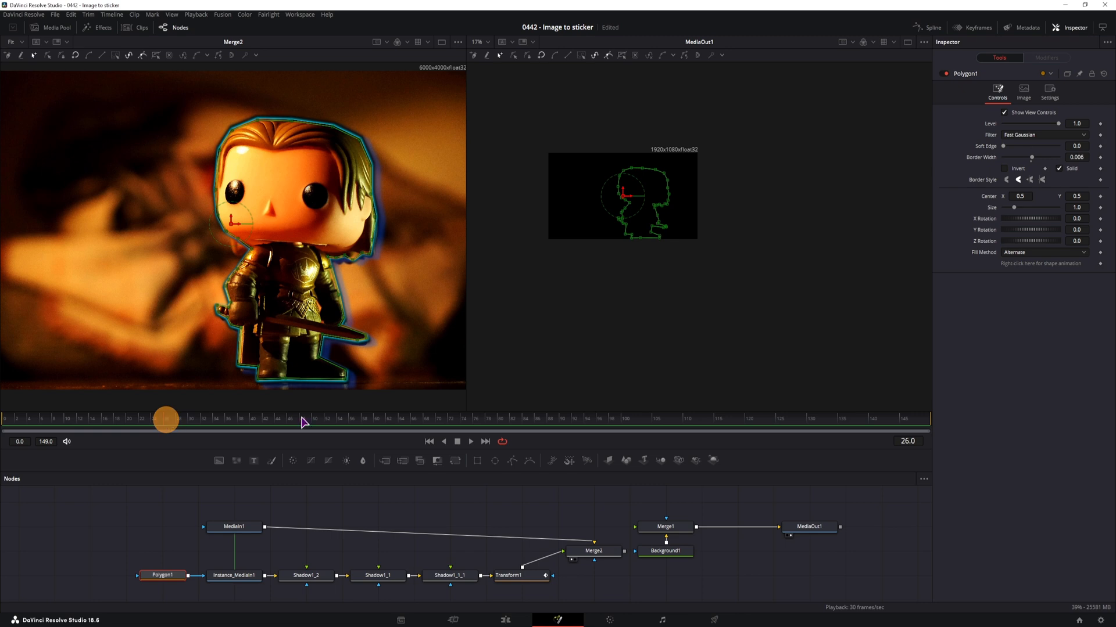
click(250, 421)
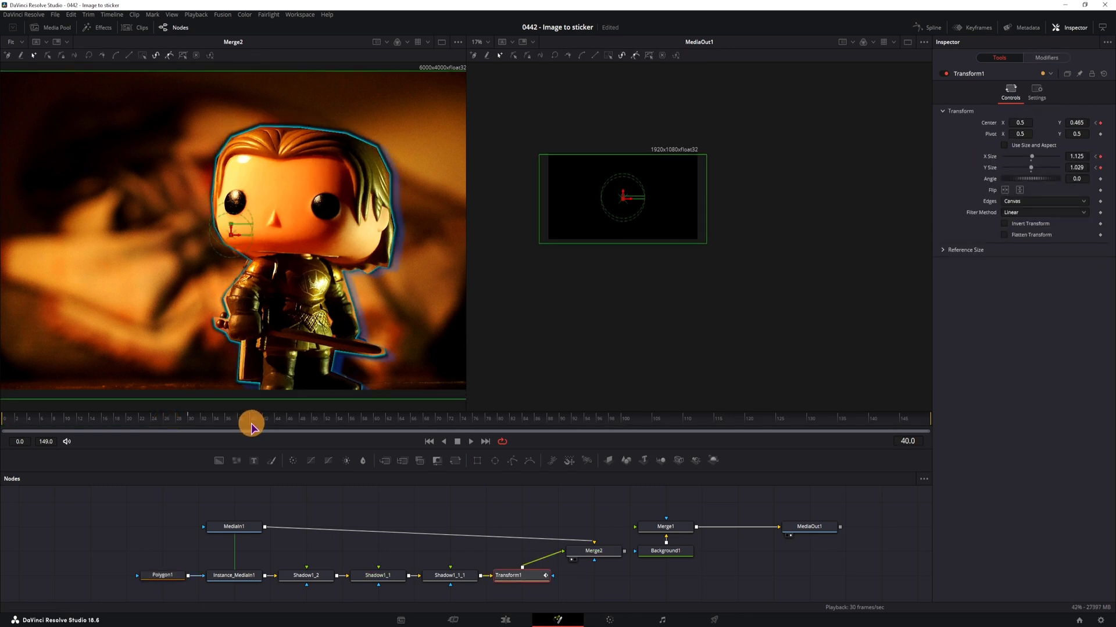
drag(251, 427, 247, 429)
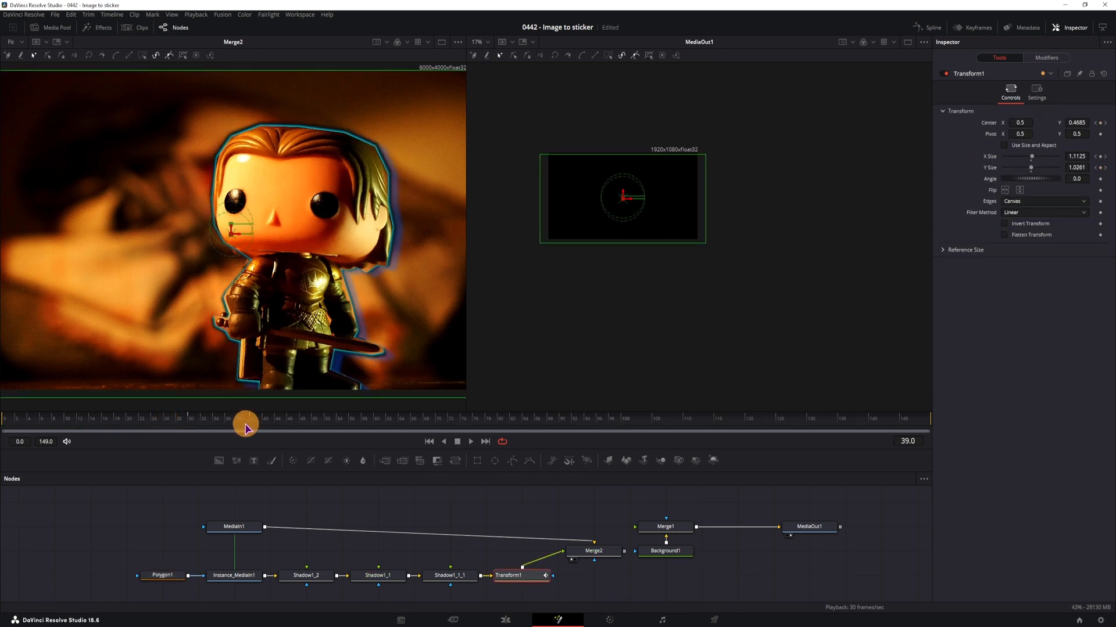
click(161, 575)
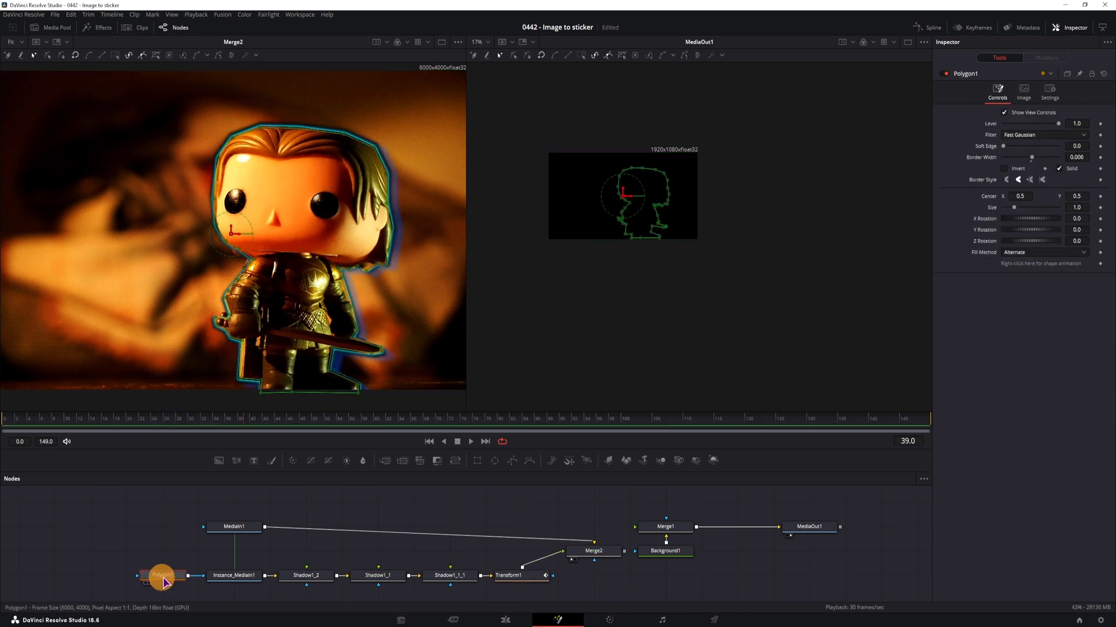
click(1058, 168)
click(1100, 169)
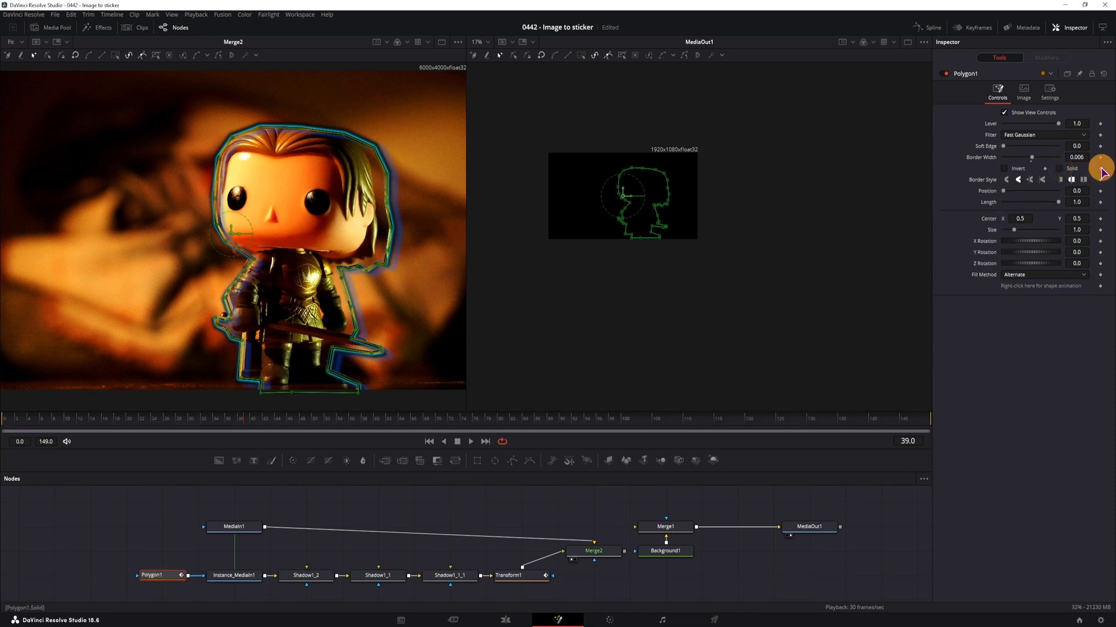
click(251, 421)
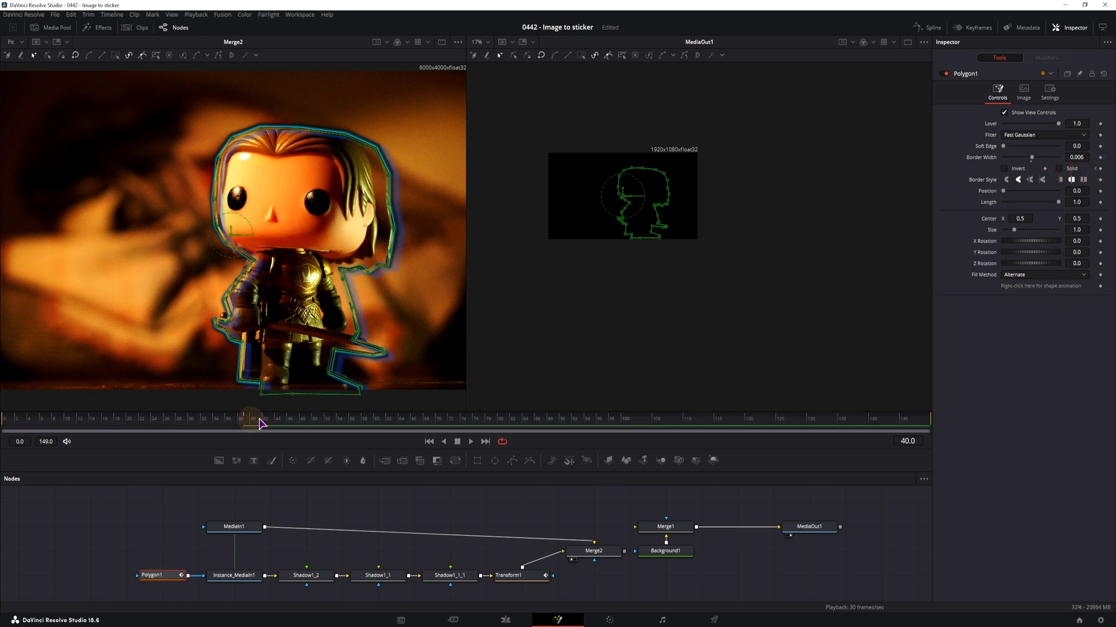
click(1059, 168)
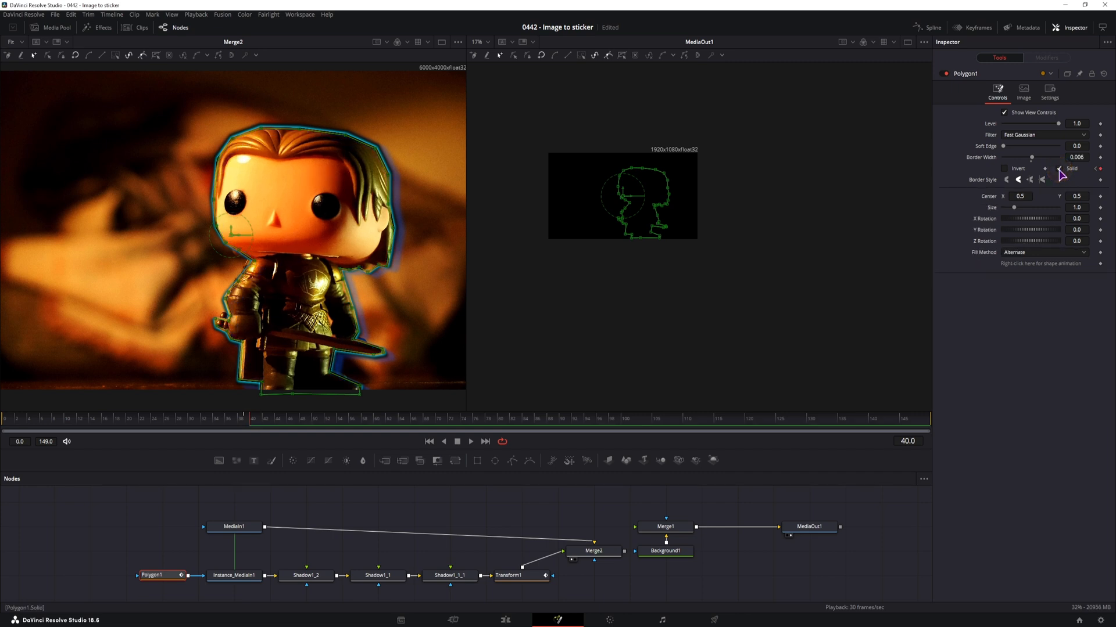
Keyframe Polygon1's Border Width at 0.006 on frame 39 and 0.0 on frame 40
key(Left)
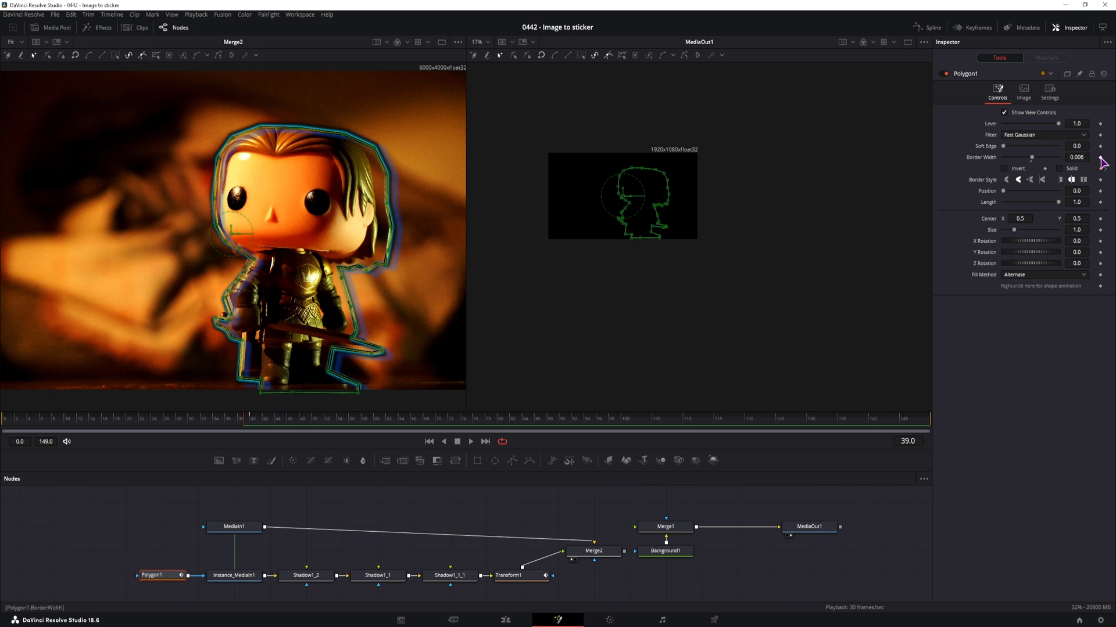
click(1100, 157)
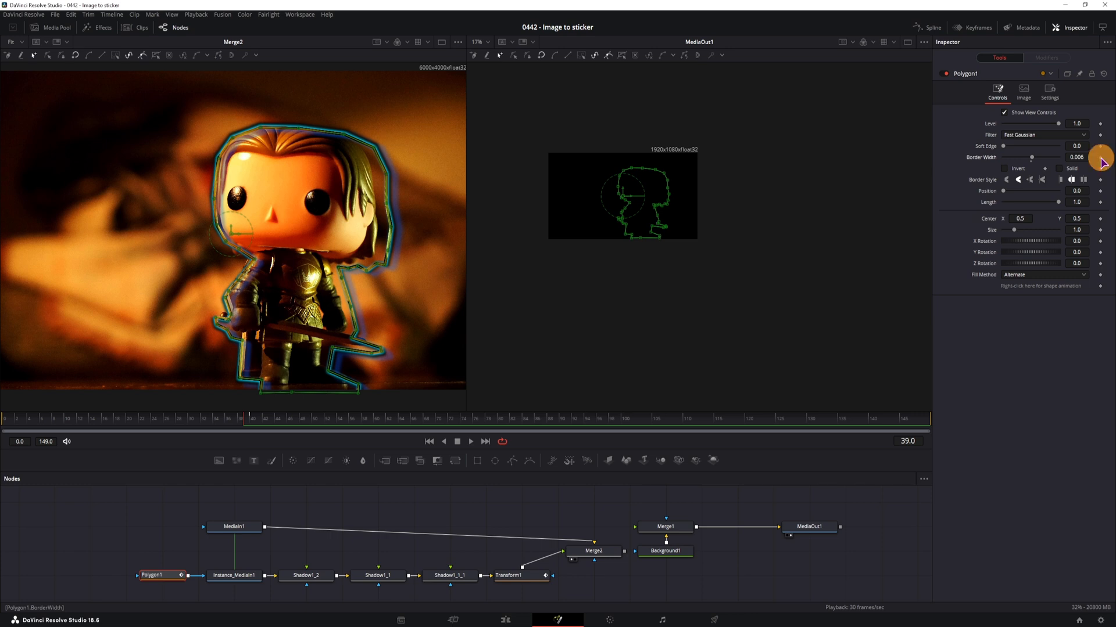
click(251, 420)
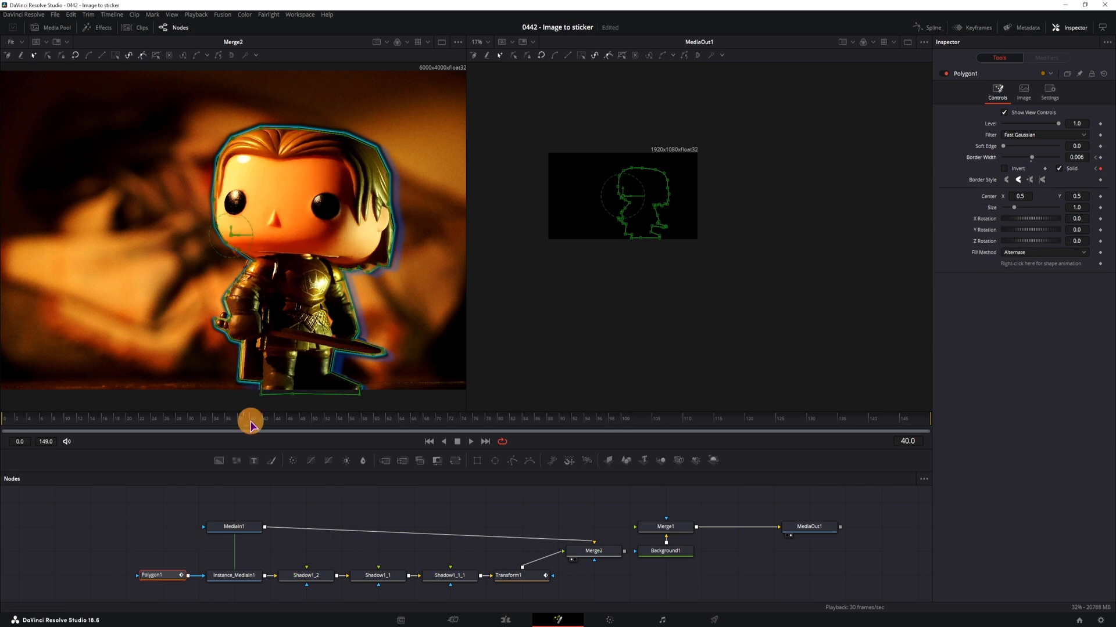
click(1031, 162)
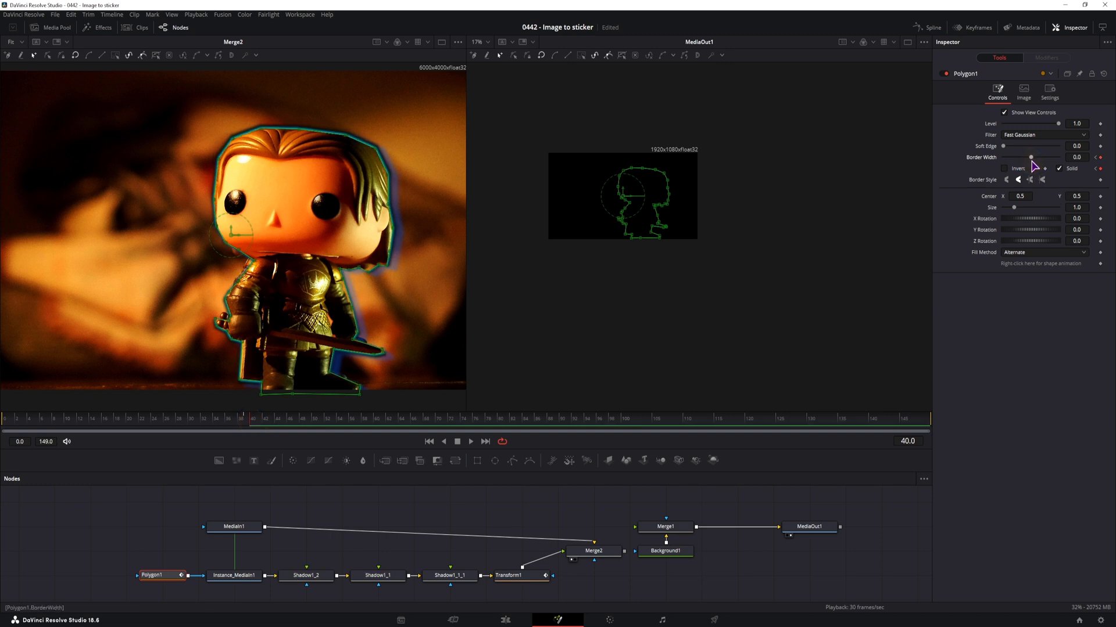
Keyframe Polygon1's Length at 0.0 on frame 30 and 1.0 on frame 39 so the outline draws on
click(245, 423)
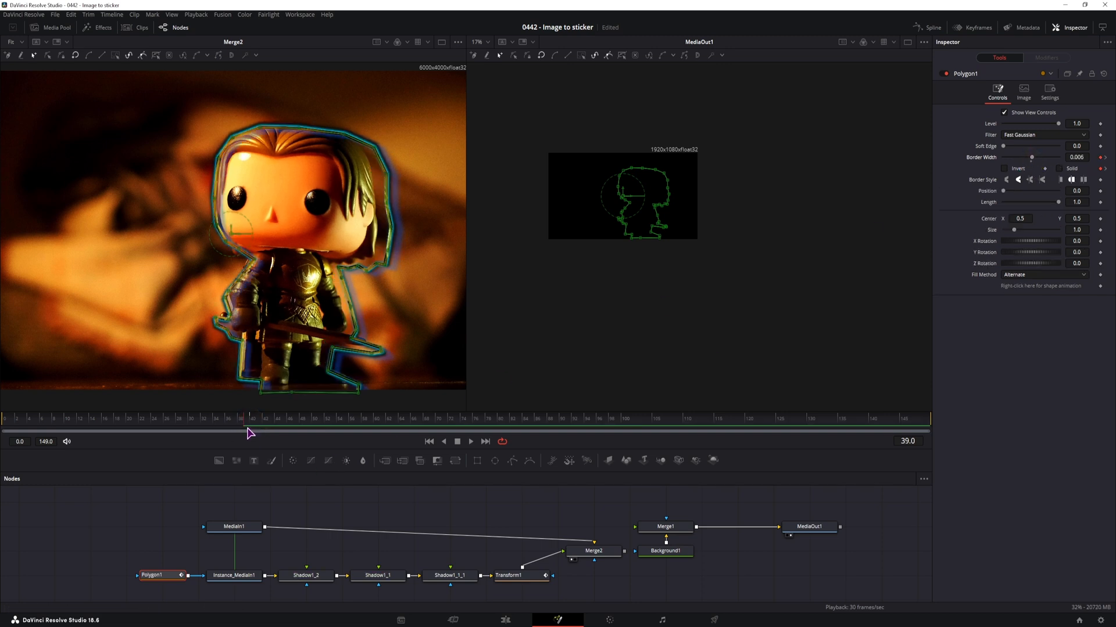
click(189, 428)
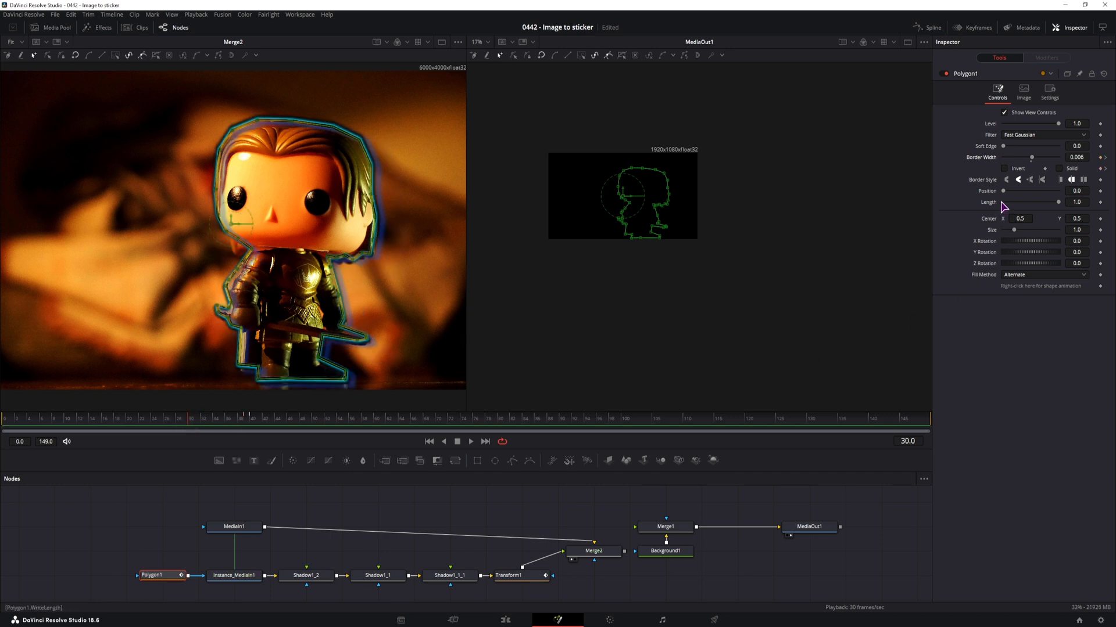
drag(1057, 204, 964, 206)
click(1100, 202)
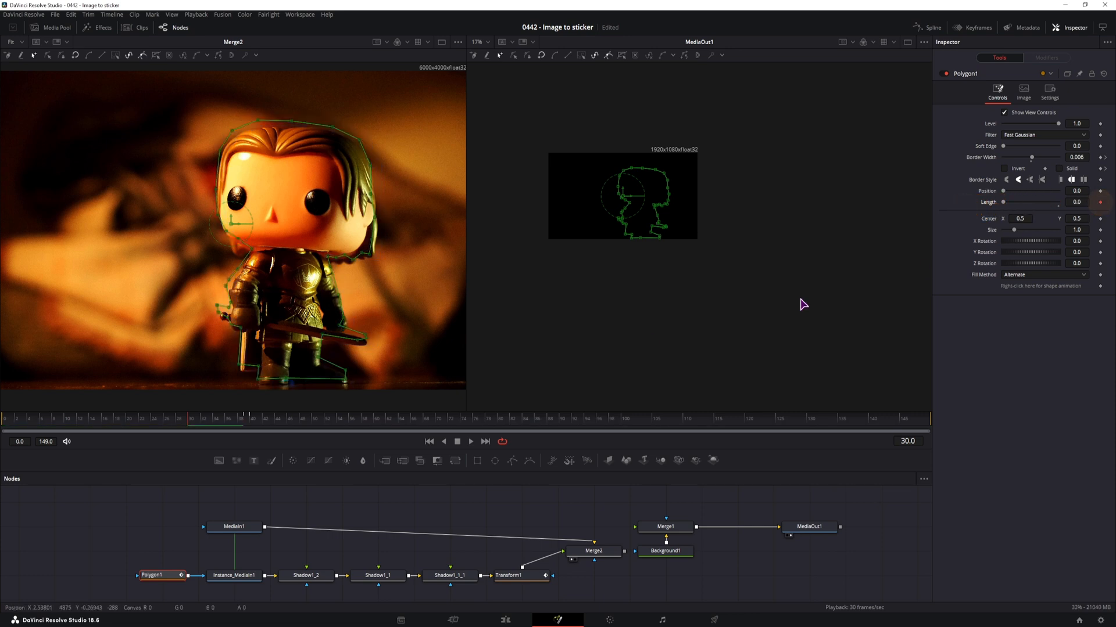
click(245, 421)
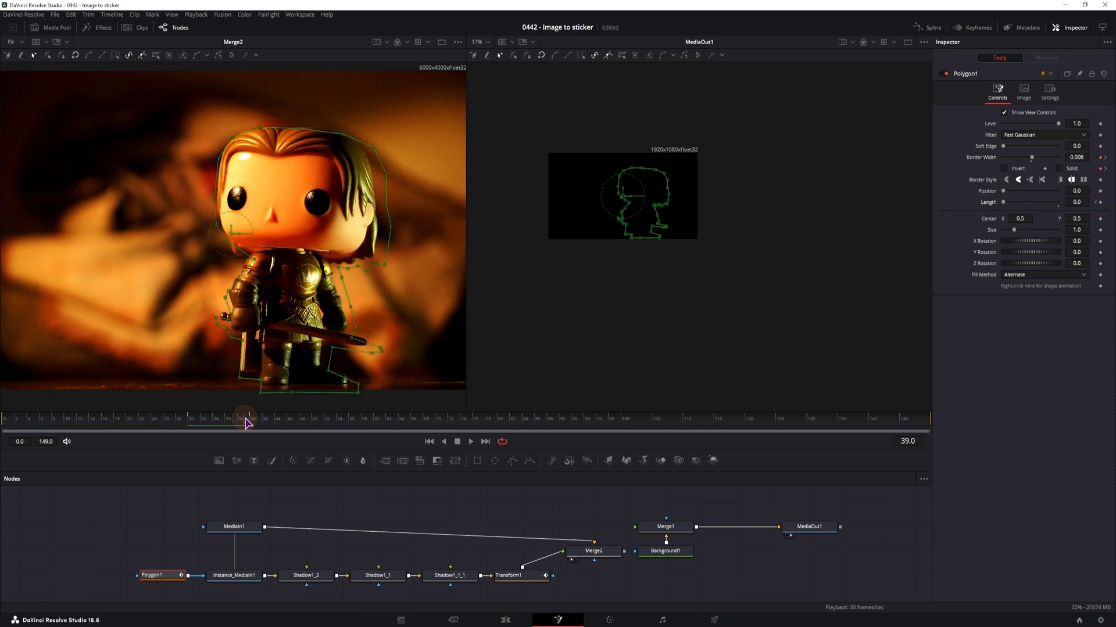
drag(1003, 202, 1086, 207)
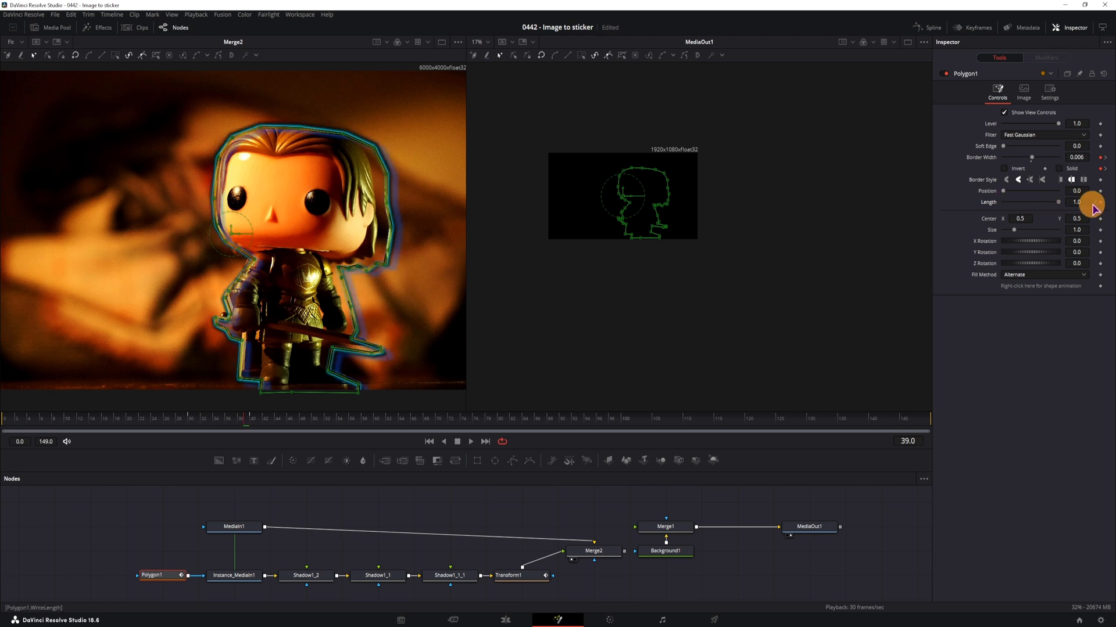
Play back the outline animation and switch Polygon1's border from the round to the flat cap style
key(space)
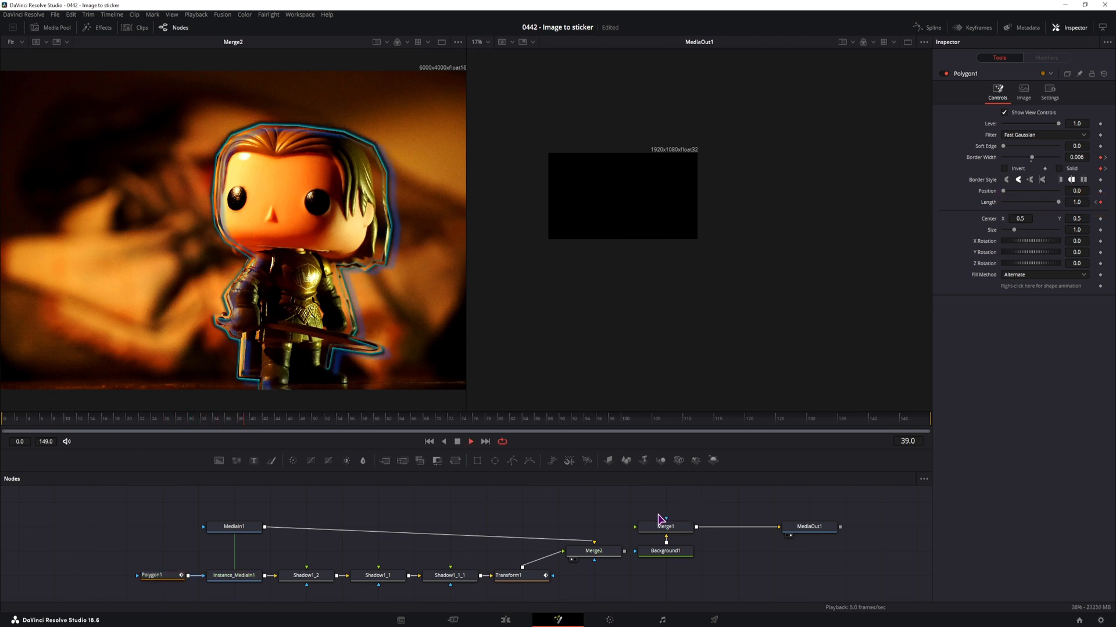
drag(177, 428, 164, 431)
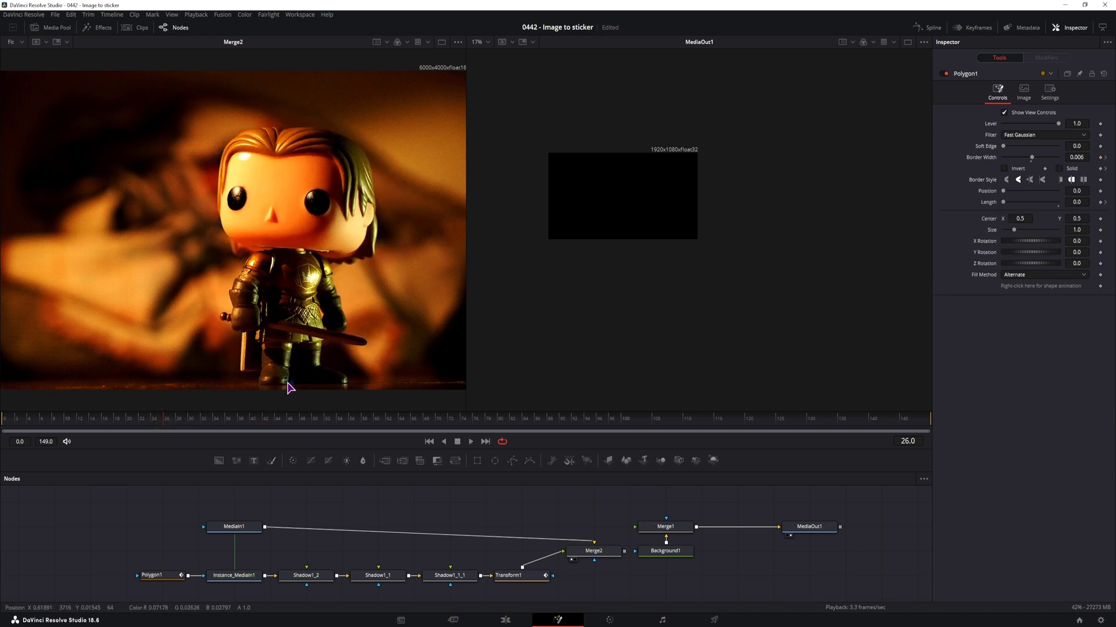
scroll(294, 389, up, 6)
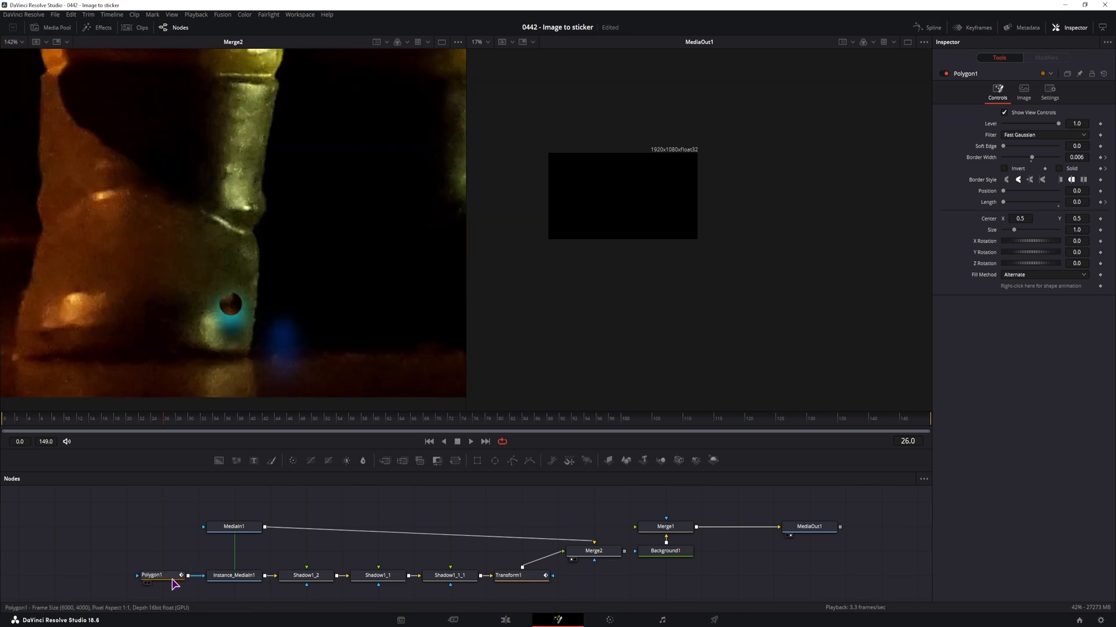
click(173, 576)
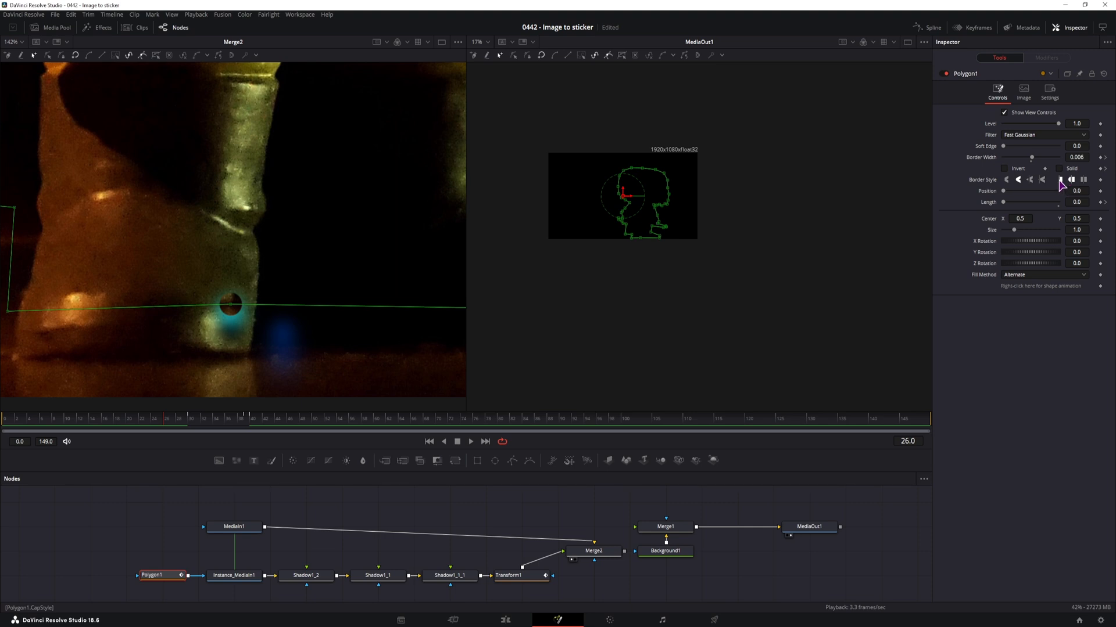
click(1083, 180)
click(1059, 180)
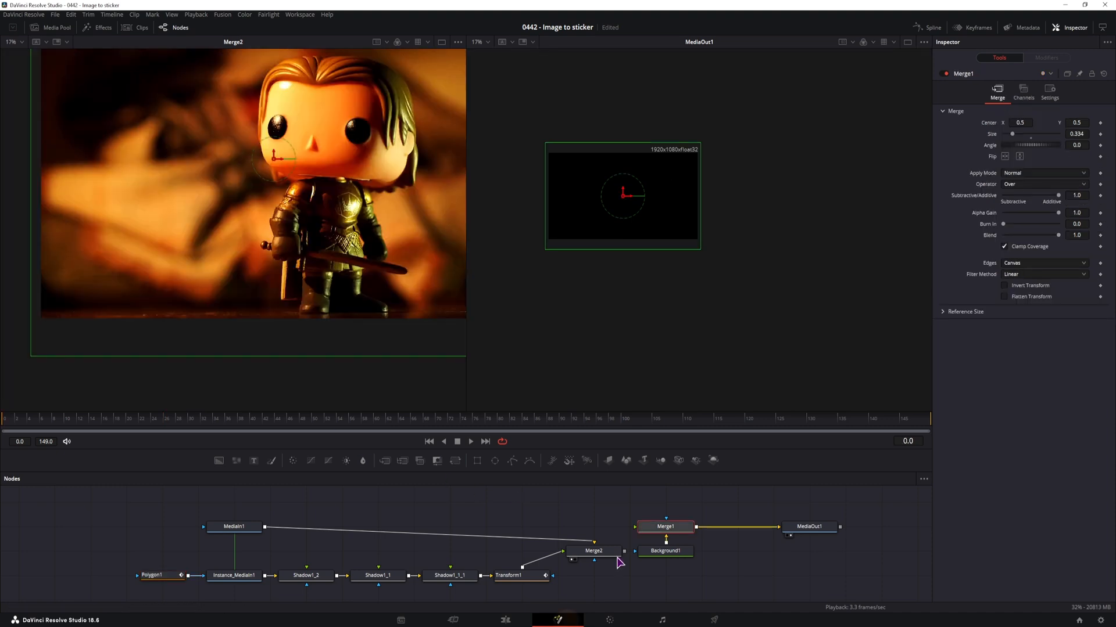
Align Merge1, Background1 and MediaOut1 with the node chain and connect Merge2's output to Merge1's foreground input
drag(782, 565, 689, 549)
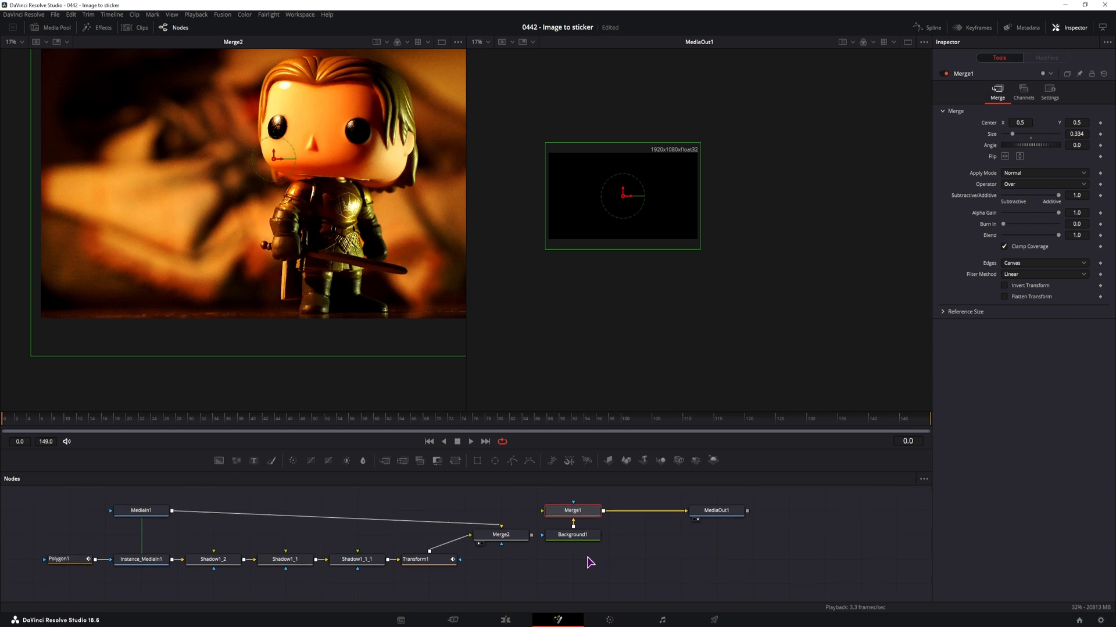
drag(707, 510, 707, 535)
drag(623, 557, 564, 501)
drag(560, 512, 590, 535)
drag(531, 536, 577, 535)
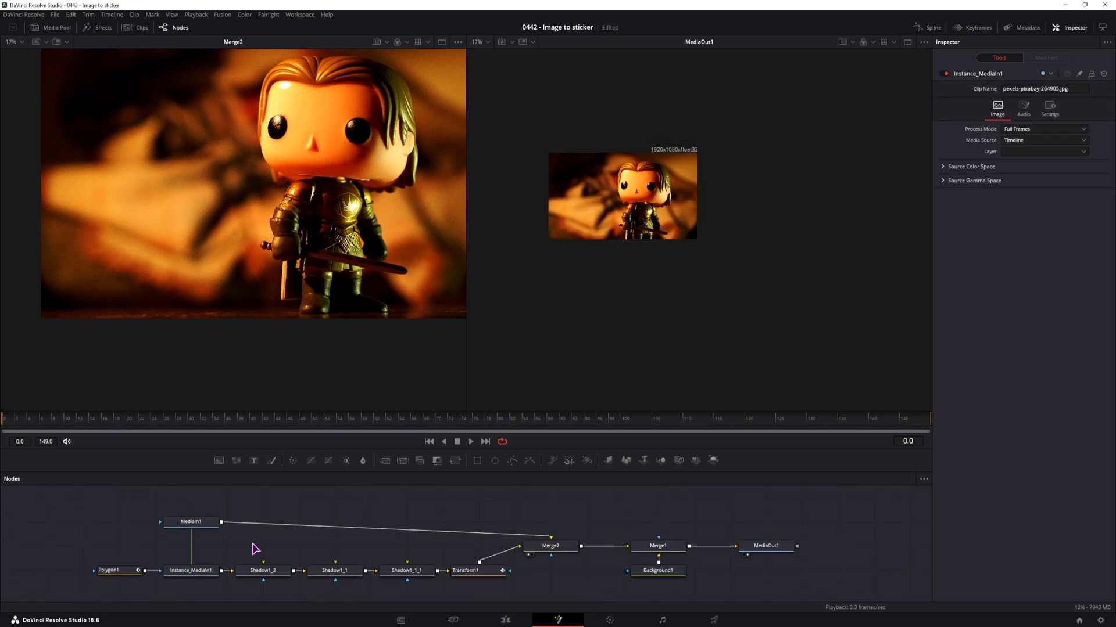
Add a Merge node and a Background node to the node graph between MediaIn1 and Instance_MediaIn1
click(206, 572)
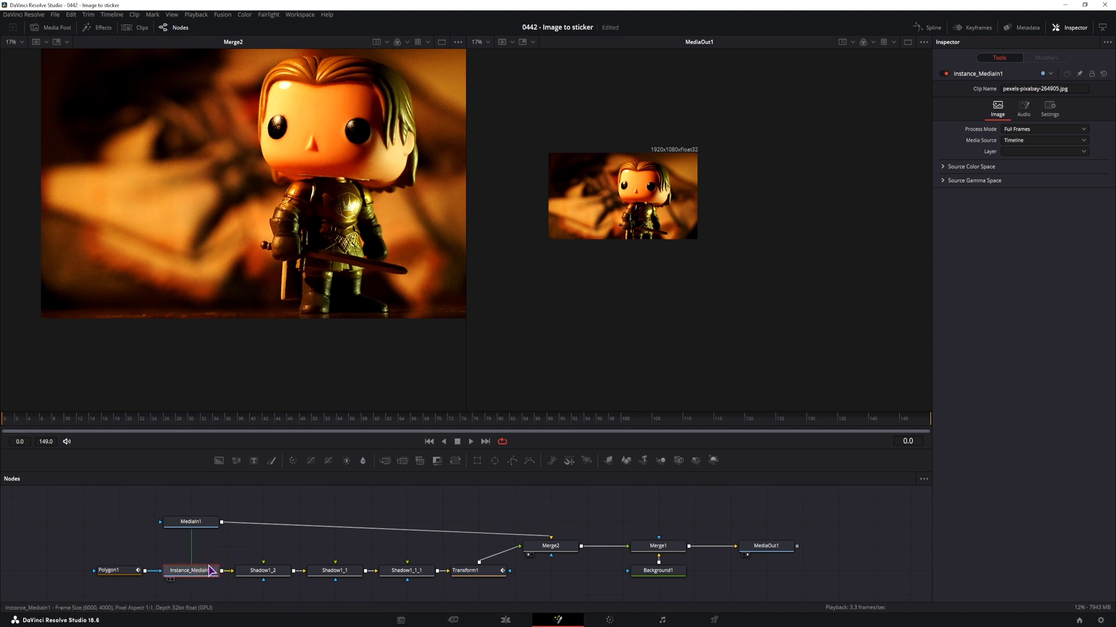
click(285, 542)
drag(386, 461, 227, 544)
drag(218, 461, 139, 550)
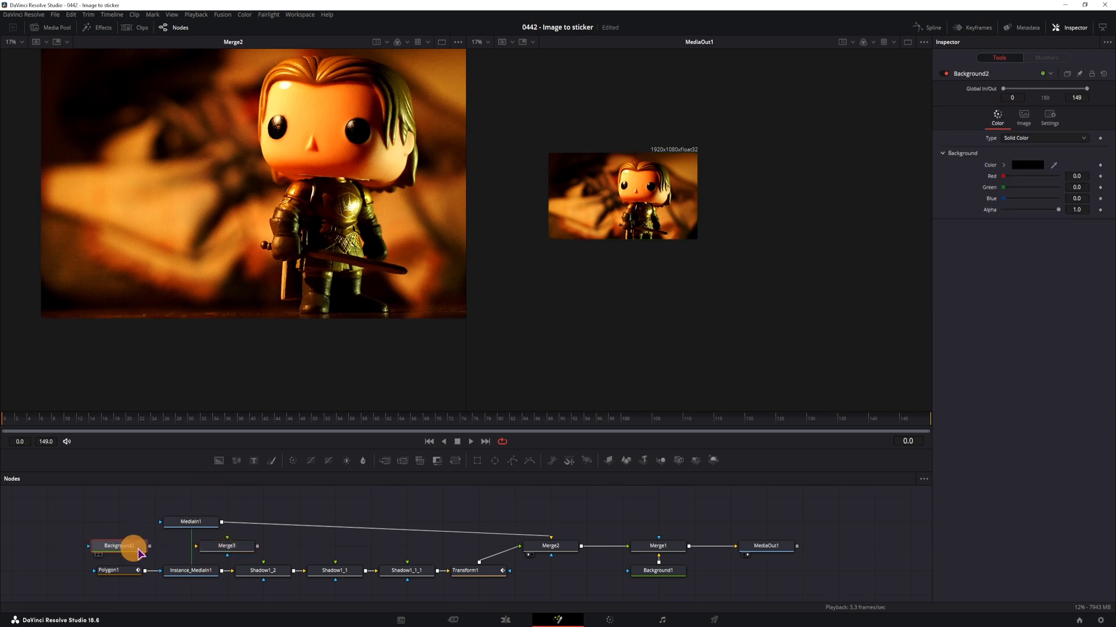
Set Background2's Alpha to 0.0 and route Background2, MediaIn1 and Polygon1's mask through Merge3 into Shadow1_2, bypassing Instance_MediaIn1
click(136, 545)
drag(1058, 211, 948, 212)
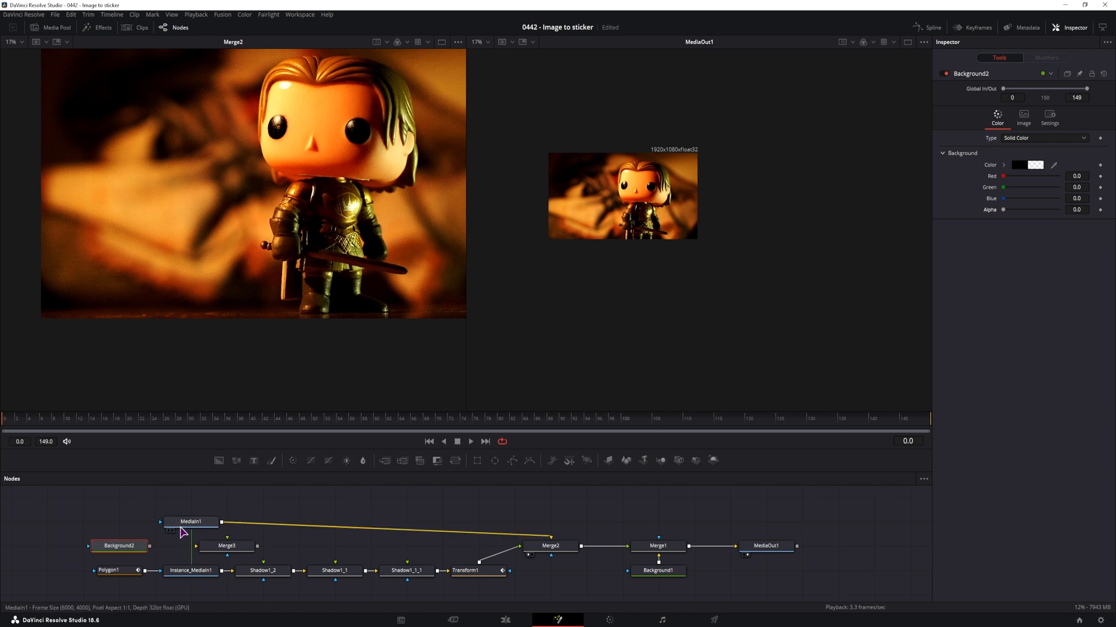
drag(150, 546, 227, 546)
drag(145, 570, 90, 524)
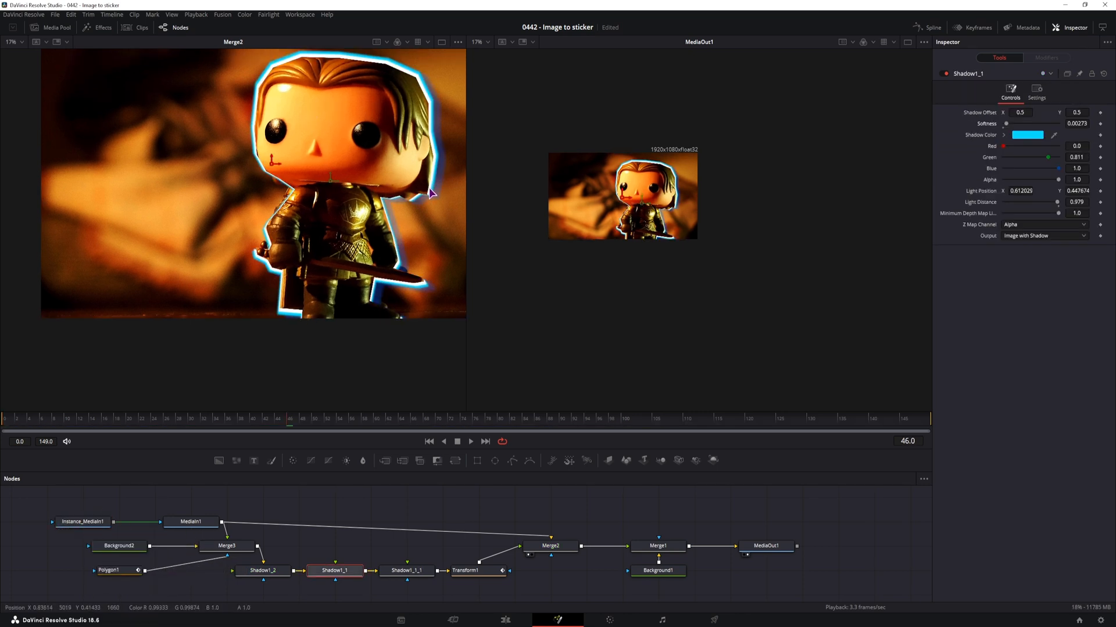
Try a Soft Edge of 0.0033 on Polygon1 and reduce it to 0.0008
scroll(432, 173, up, 3)
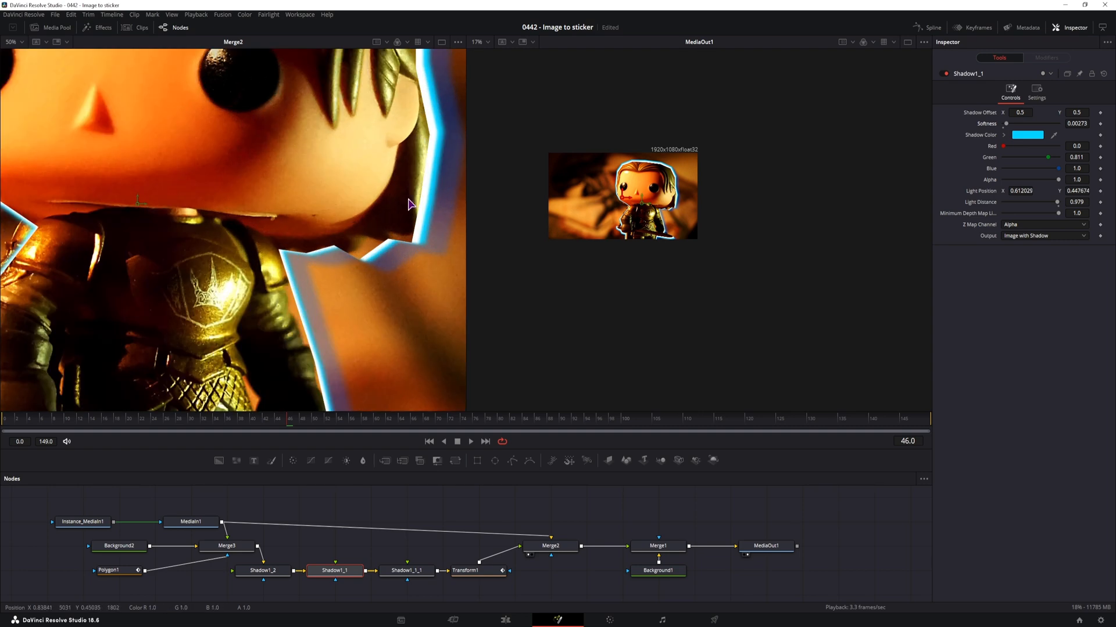
scroll(410, 187, down, 3)
click(114, 572)
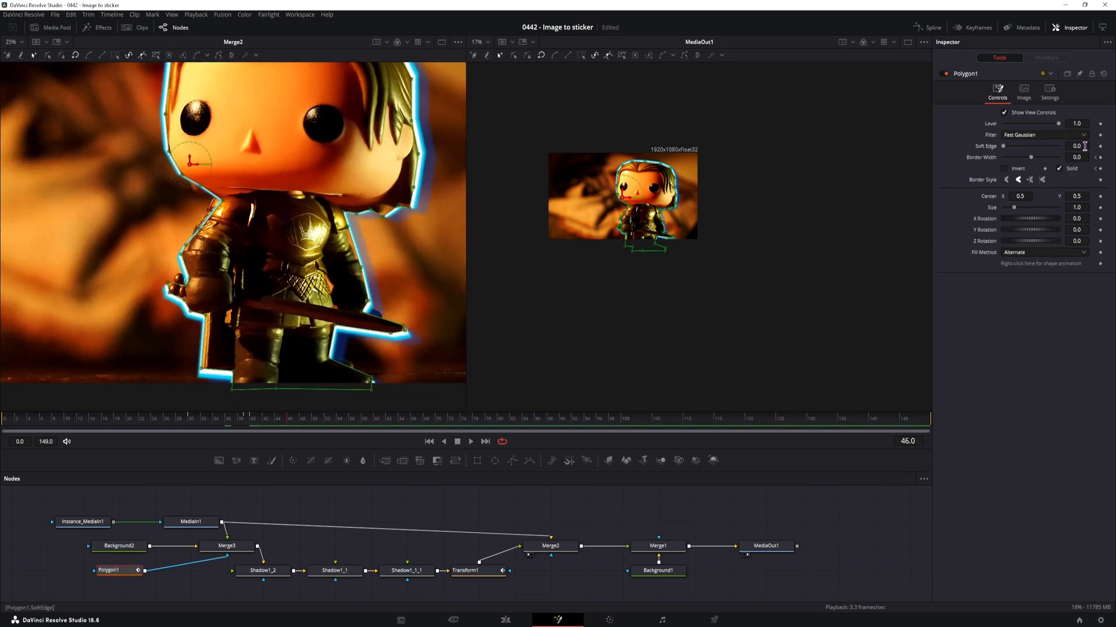
click(1084, 146)
scroll(448, 154, up, 10)
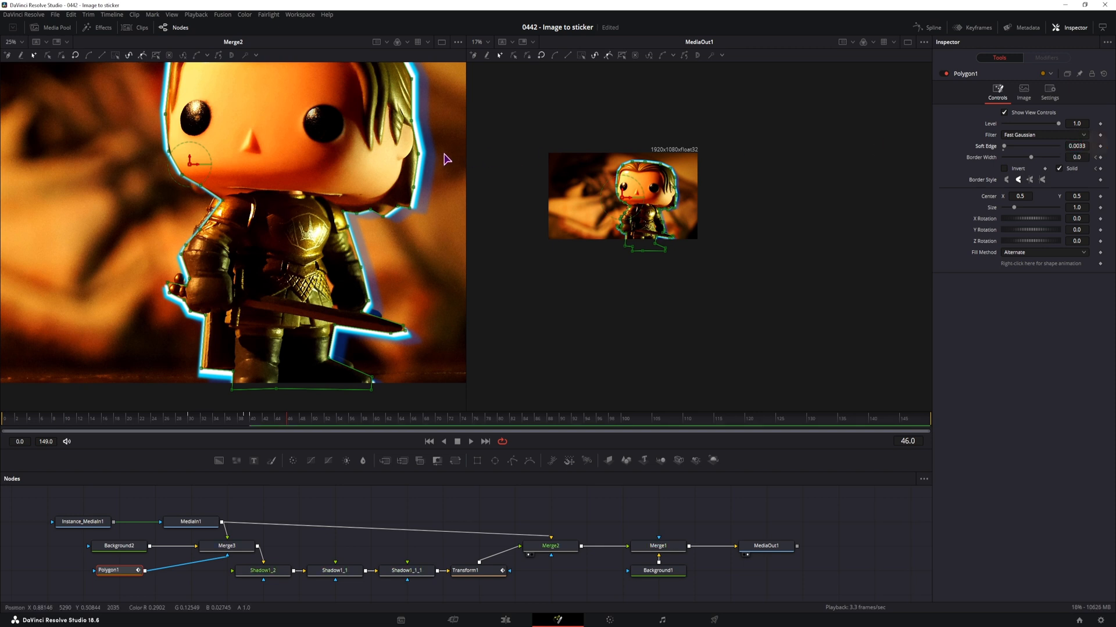
click(433, 516)
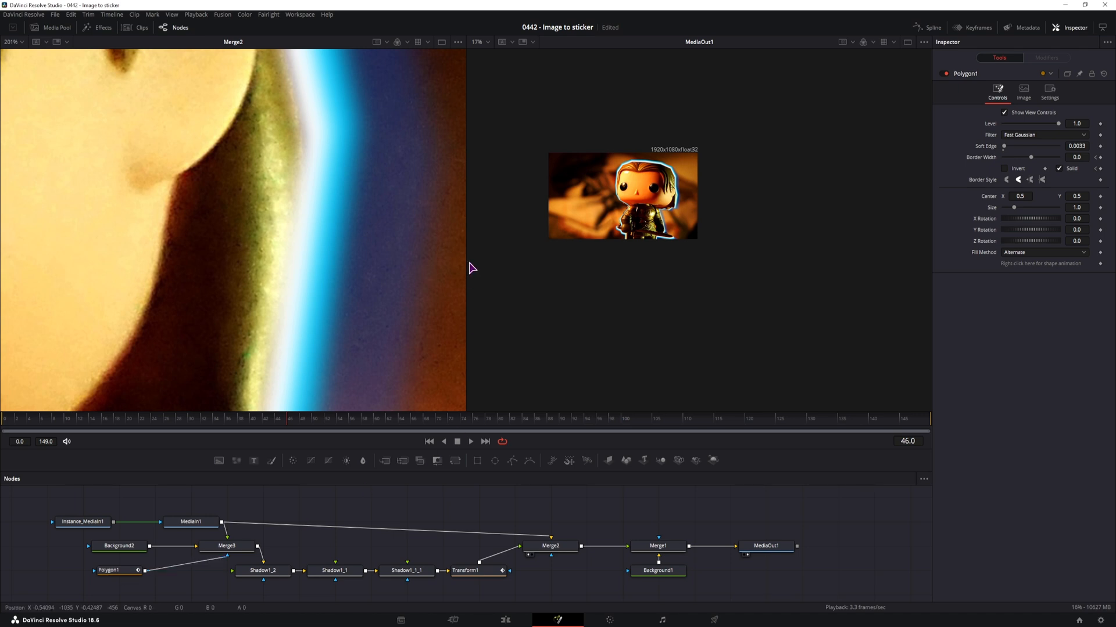
click(1077, 145)
double_click(978, 147)
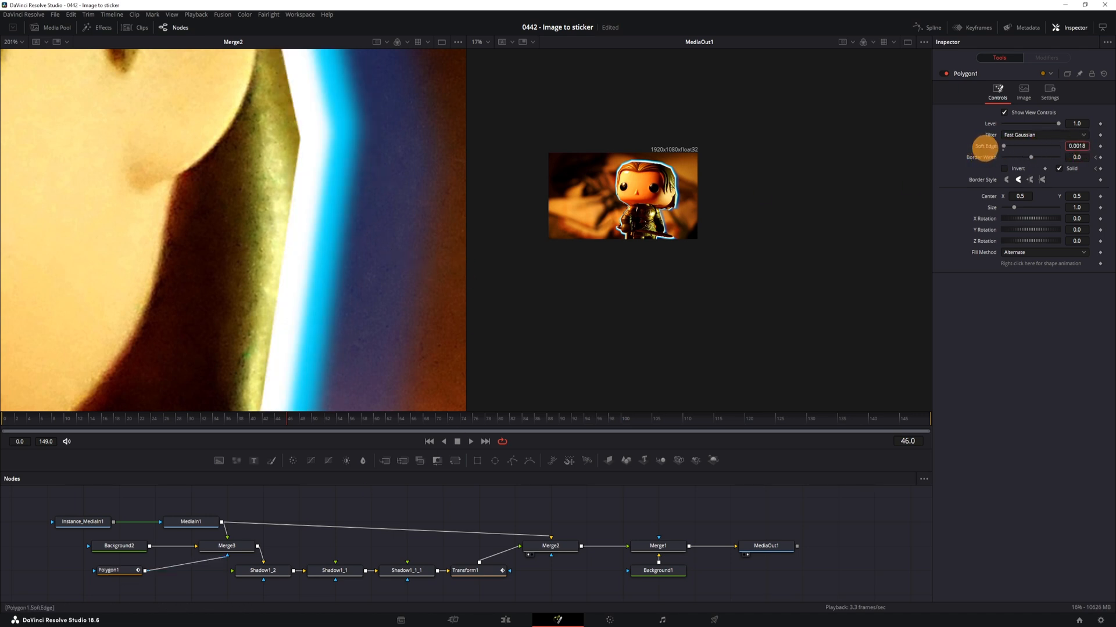
mouse_move(984, 146)
mouse_down()
mouse_move(1015, 149)
mouse_move(980, 151)
mouse_up()
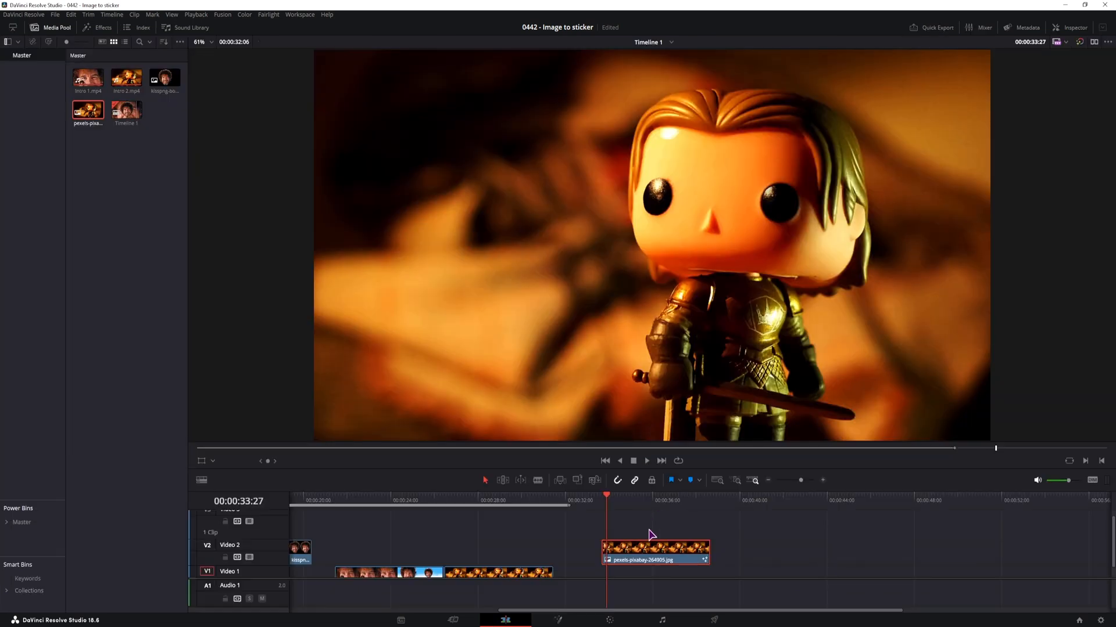
Scrub through the pexels-pixabay-264905.jpg clip on the Edit page to review the sticker outline animation
scroll(650, 534, up, 4)
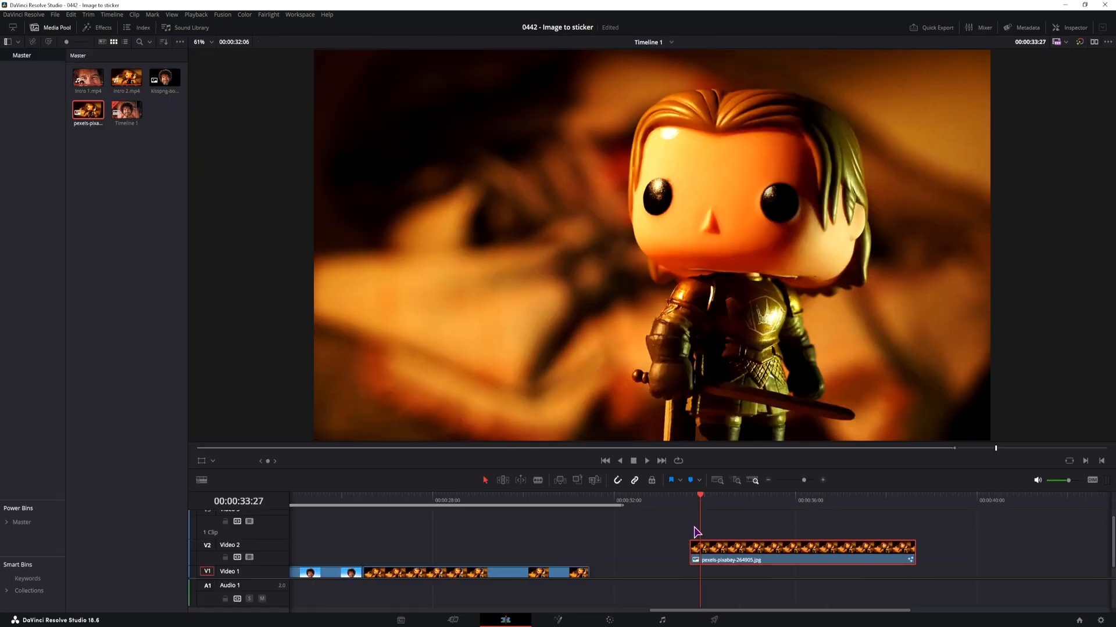
click(413, 504)
drag(413, 503, 450, 504)
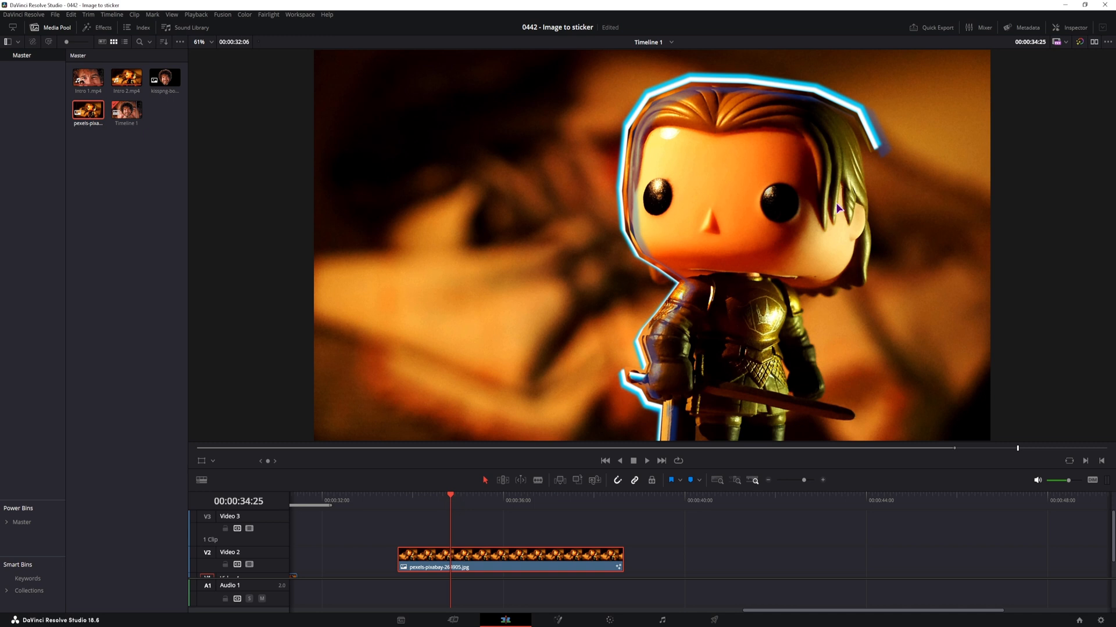
Check the figurine's outline and pop-out frames on the Edit page, and inspect Transform1 at frame 30 in Fusion
click(452, 506)
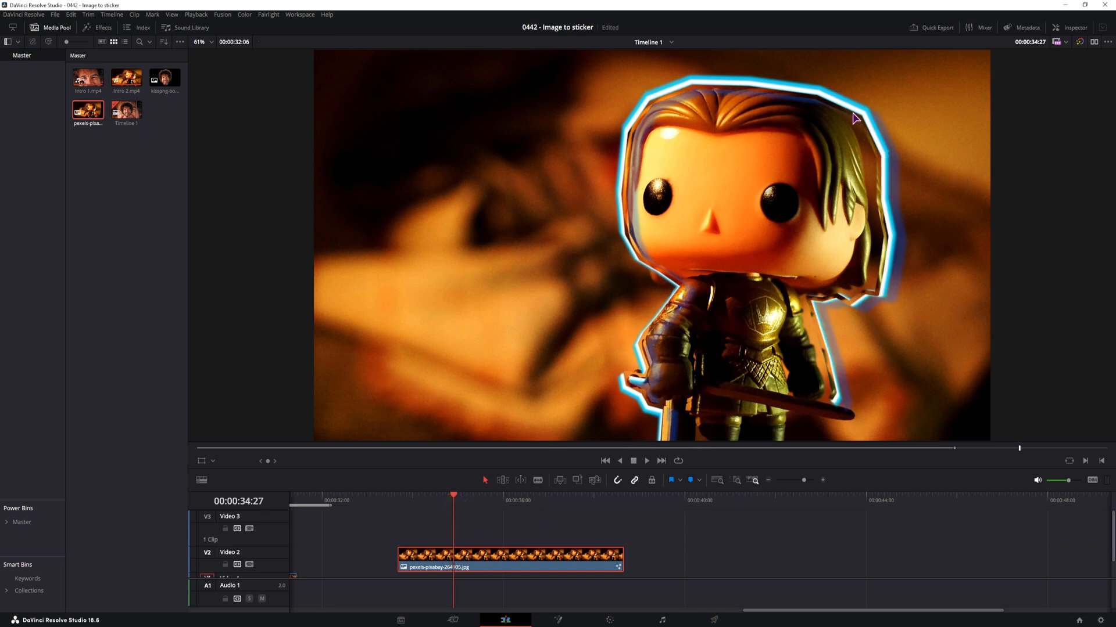
click(461, 507)
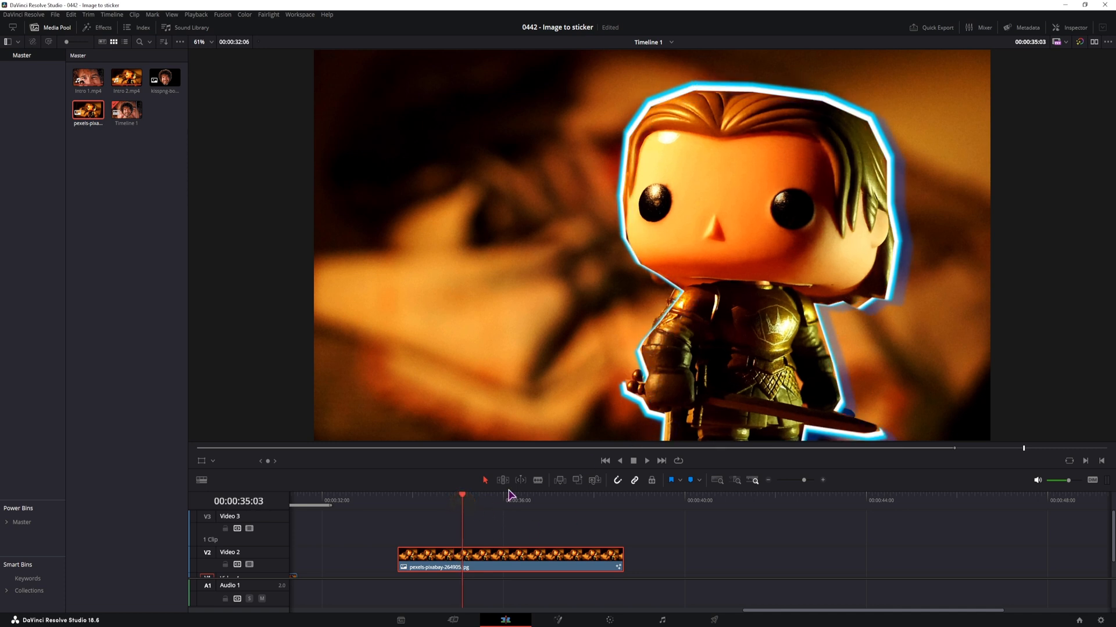
click(556, 620)
click(169, 568)
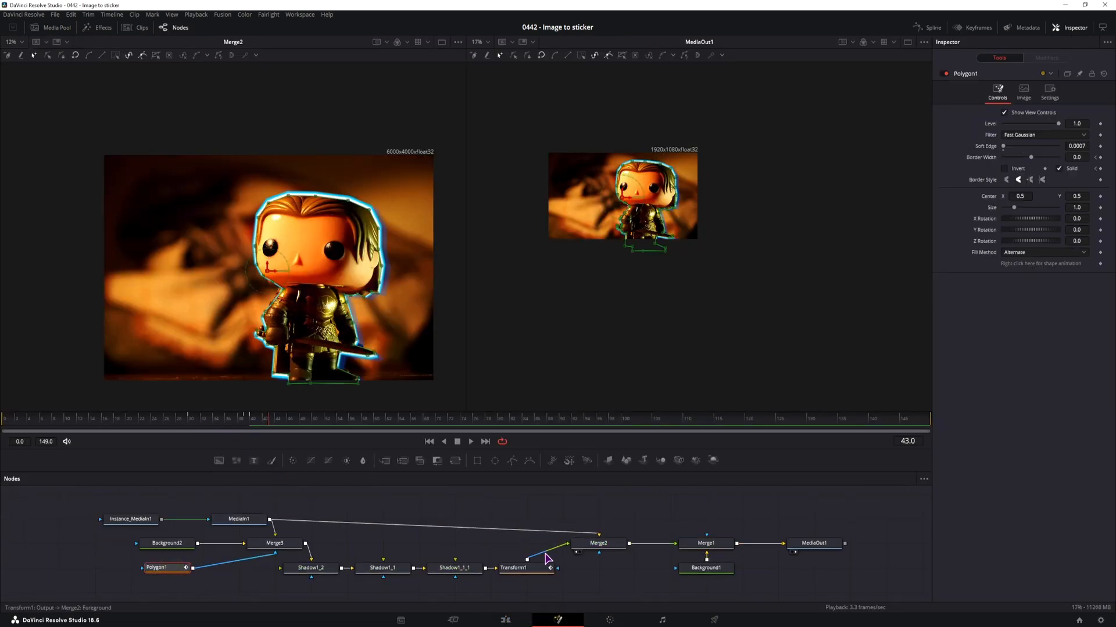
click(524, 568)
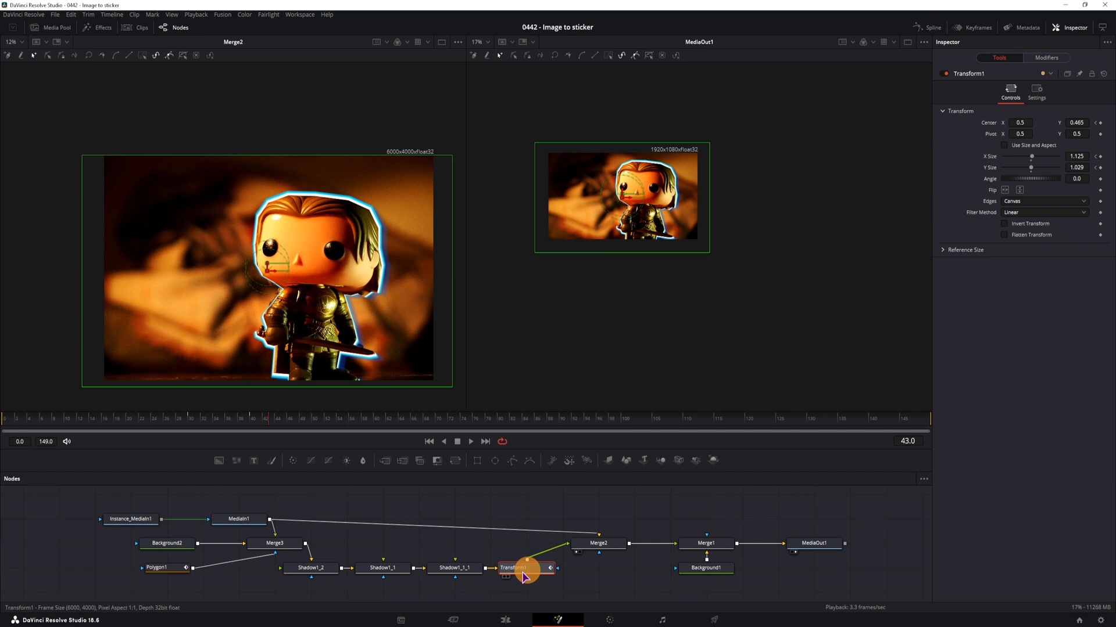
click(193, 425)
mouse_move(192, 423)
mouse_down()
mouse_move(224, 424)
mouse_move(193, 428)
mouse_up()
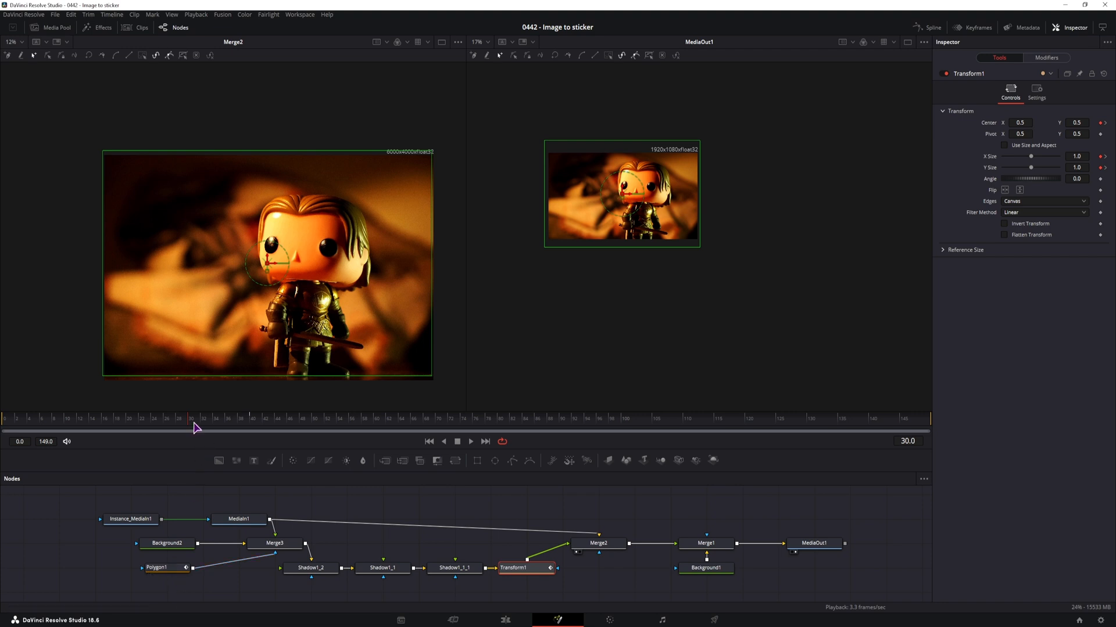
Expand Polygon1's Border Width, Solid and Length tracks in the Keyframes editor, box-select the early keyframes and scrub through the outline animation
click(167, 568)
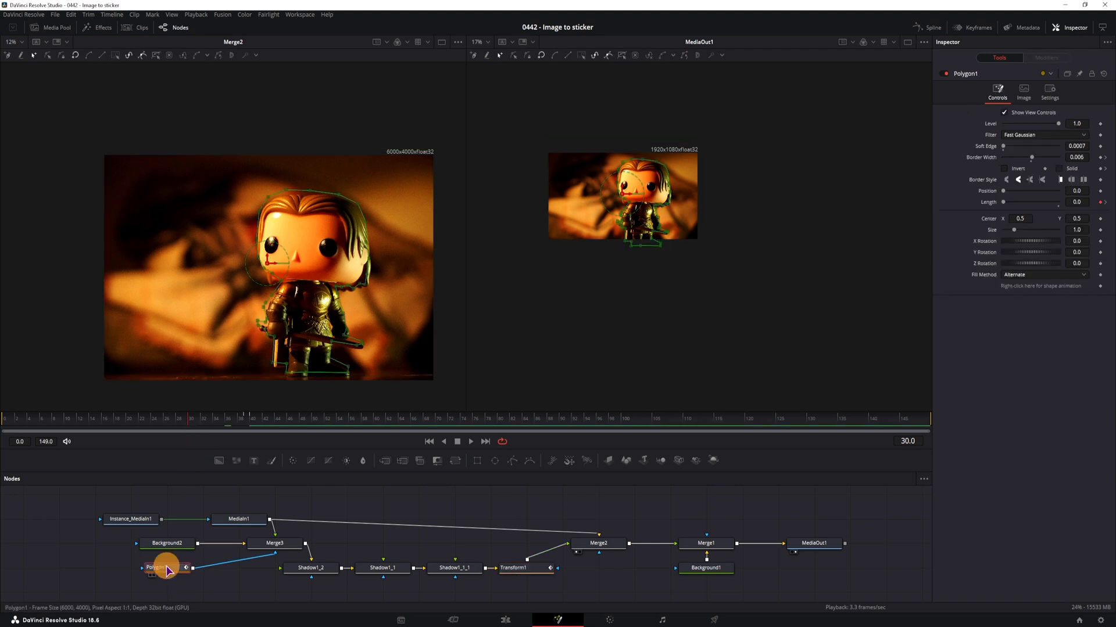
click(979, 29)
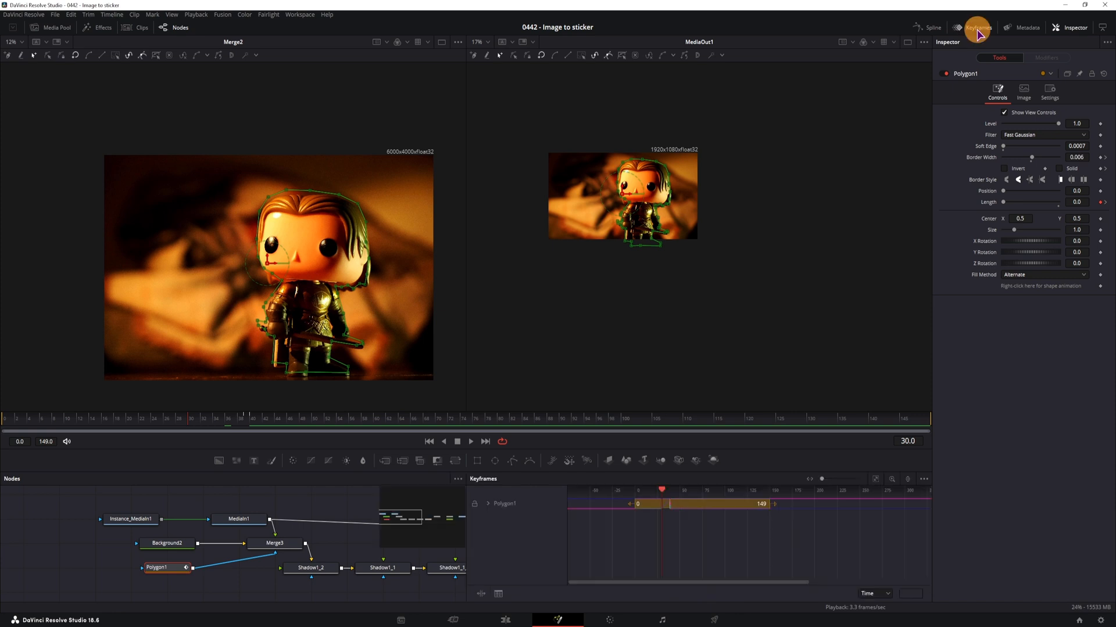
click(488, 504)
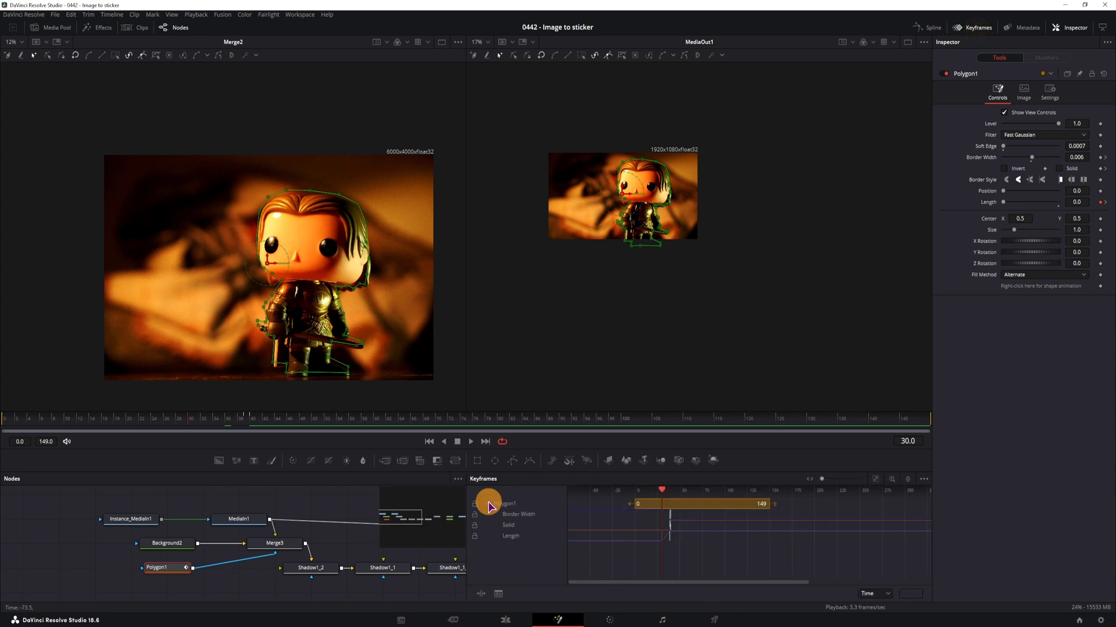
scroll(675, 555, up, 5)
drag(653, 558, 768, 552)
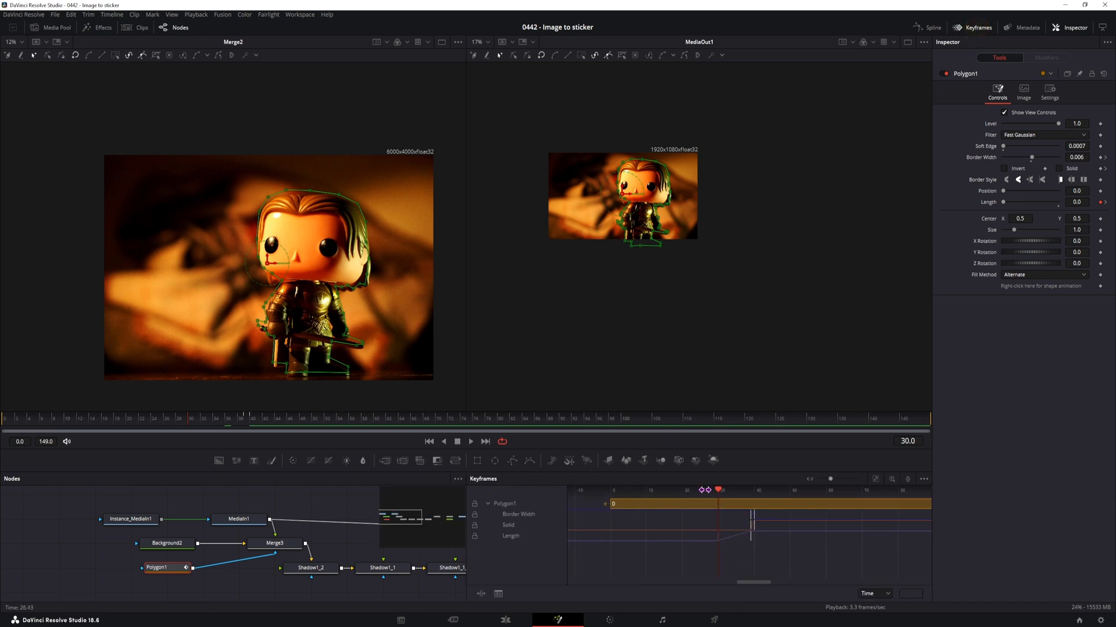
drag(704, 490, 680, 489)
drag(732, 564, 661, 518)
drag(119, 419, 376, 418)
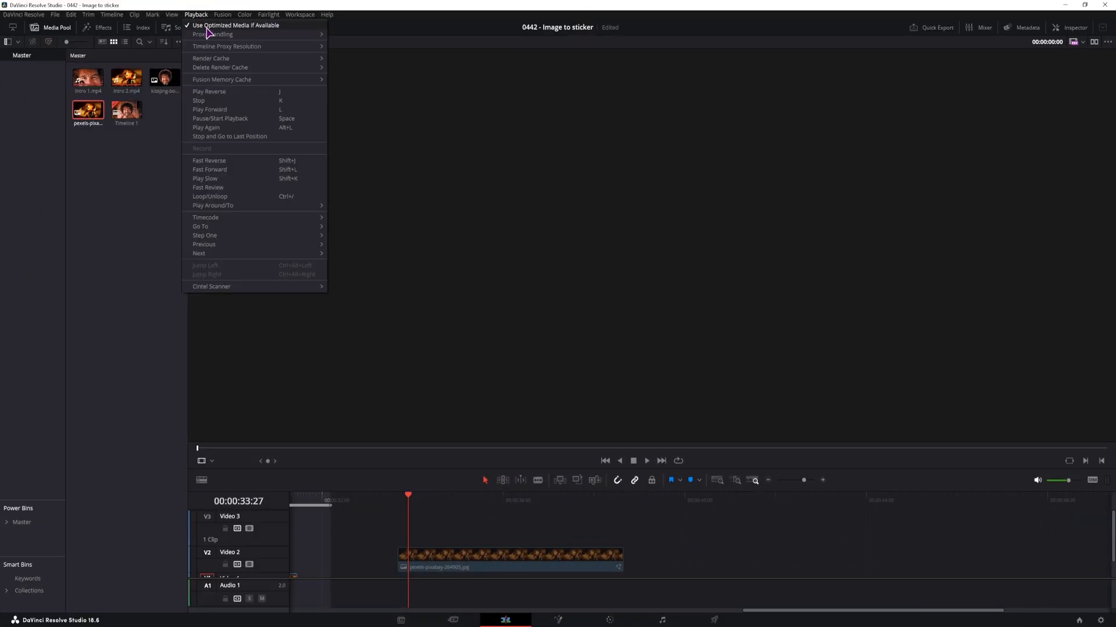
Set the timeline proxy resolution to Quarter and play the pexels-pixabay-264905.jpg clip from its start on the Edit page
mouse_move(237, 50)
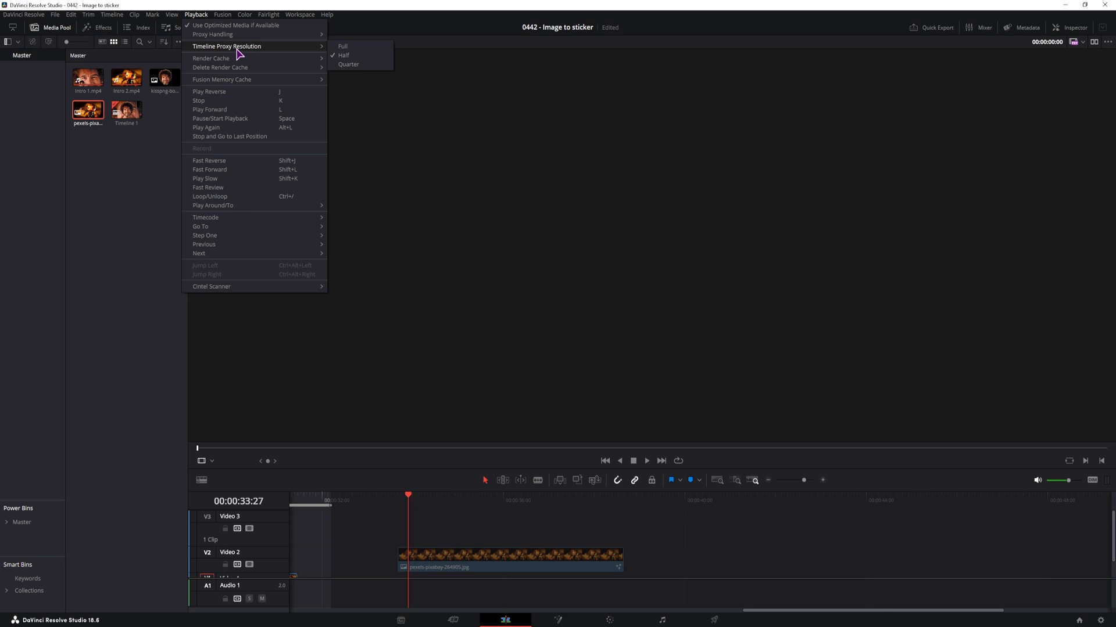
click(373, 64)
click(397, 495)
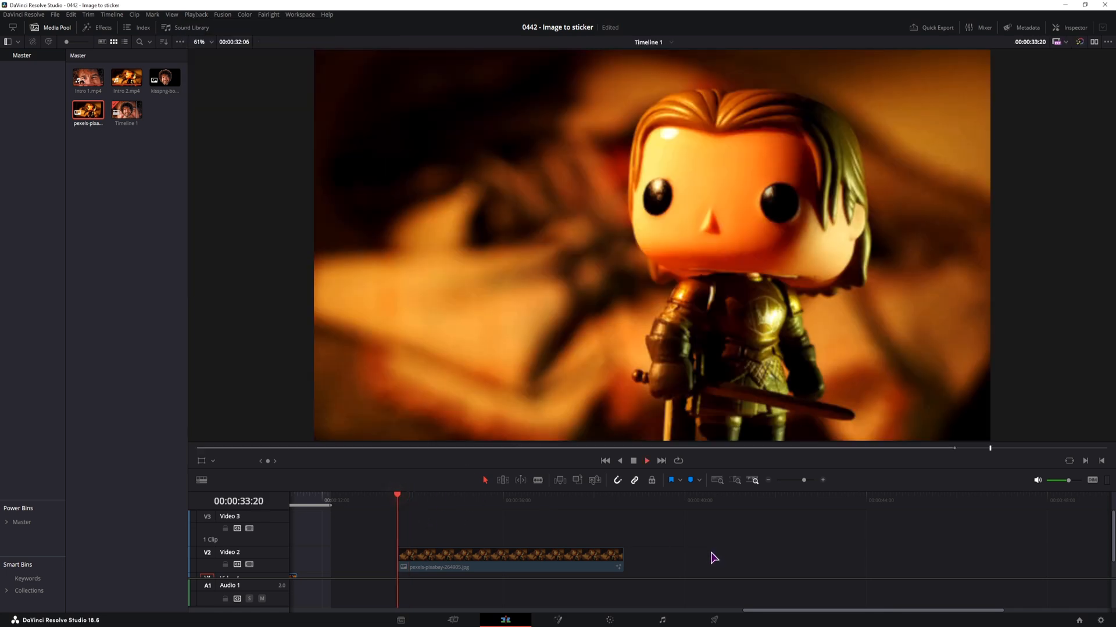
key(space)
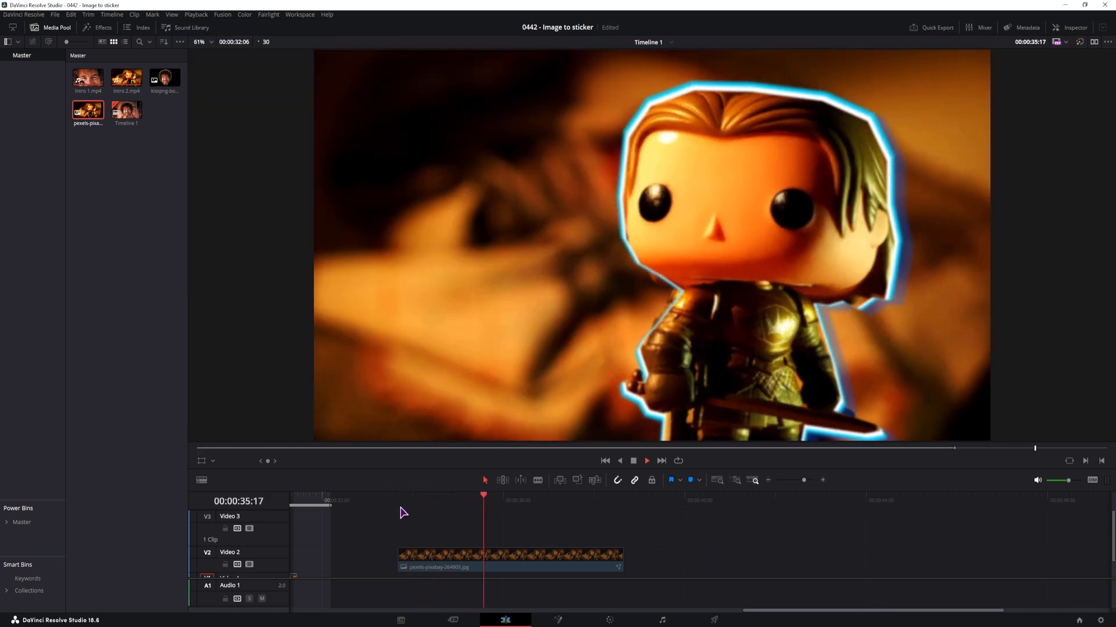
click(401, 497)
click(398, 499)
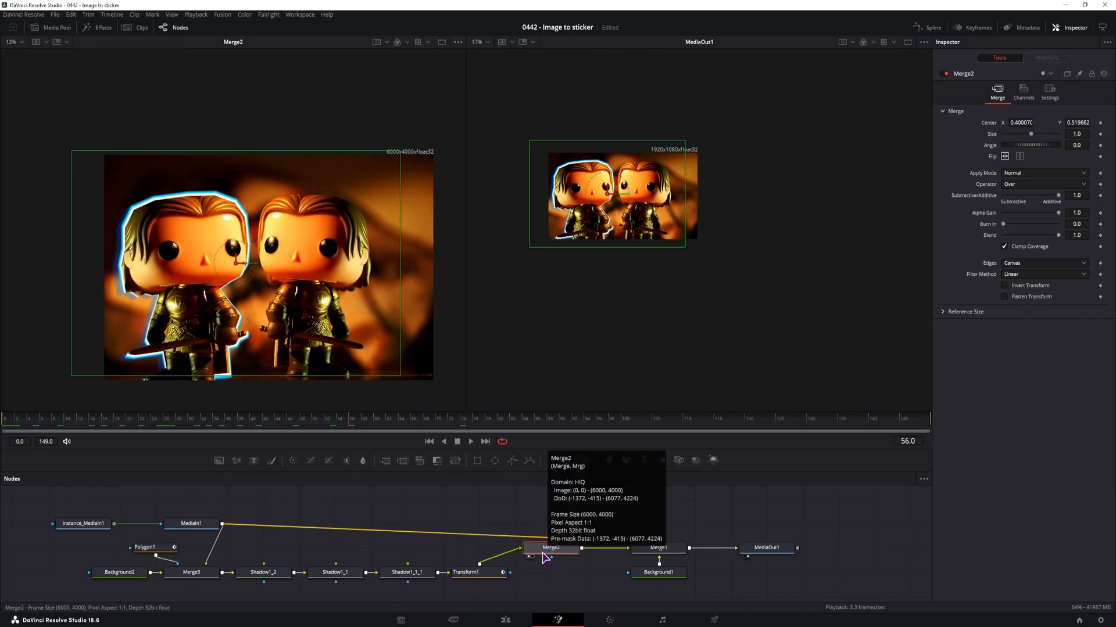
Examine the Flip settings of Transform1 and Merge2 for the mirrored figurine sticker, and move to about frame 12
click(474, 576)
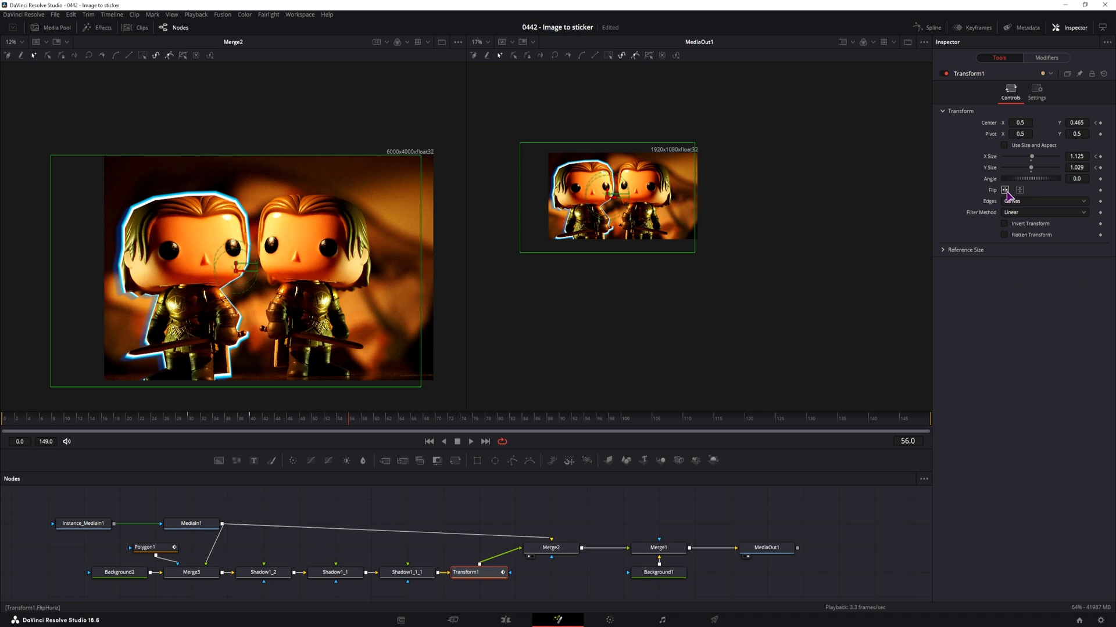
click(552, 549)
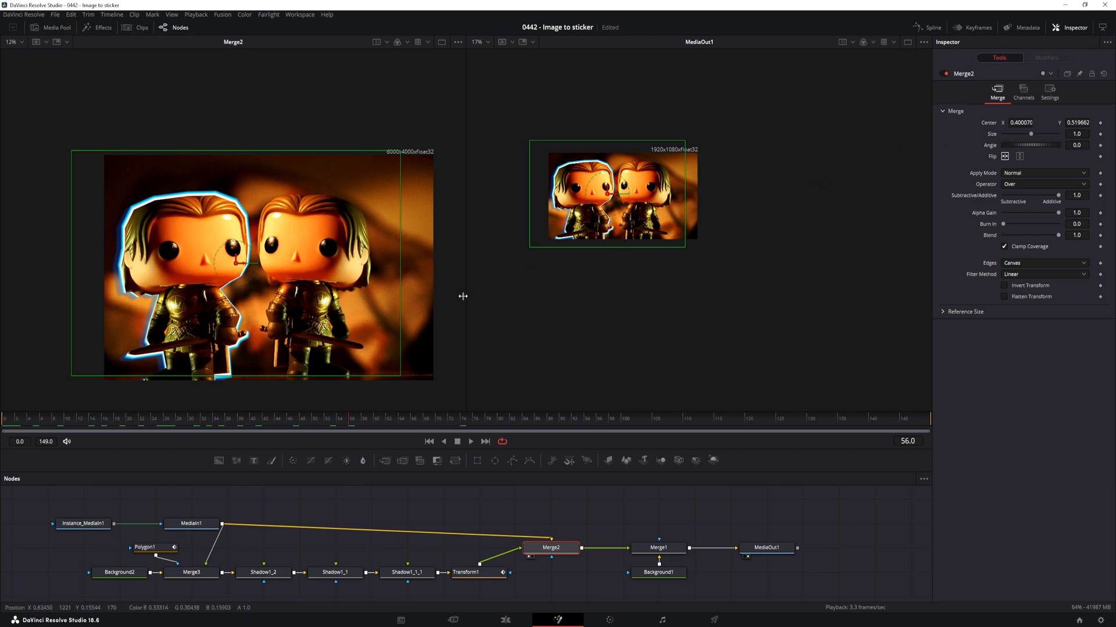
click(78, 420)
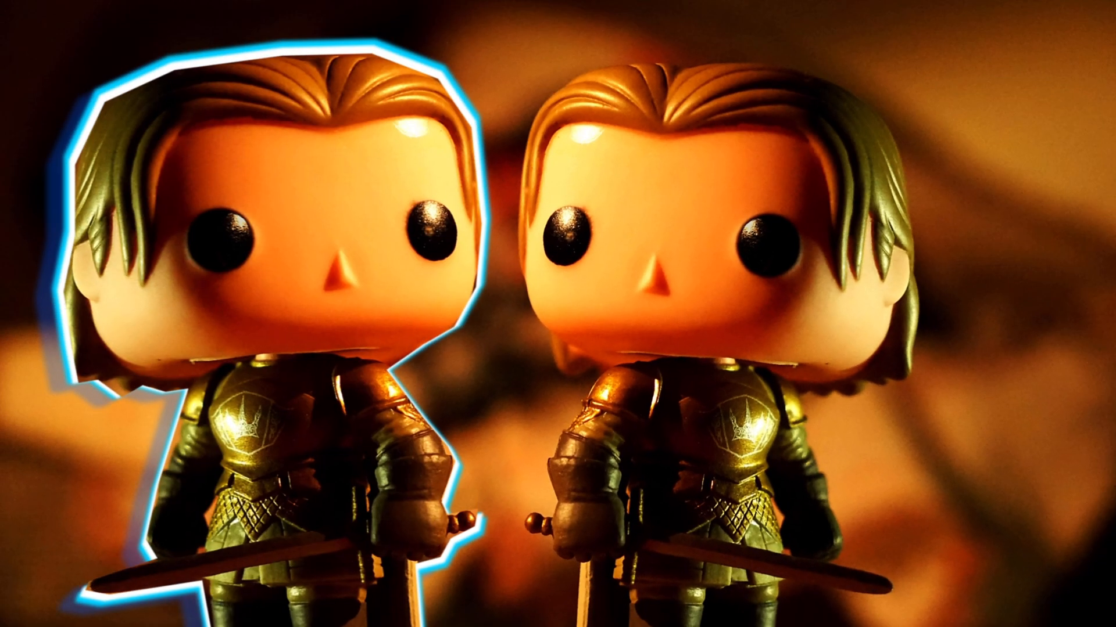